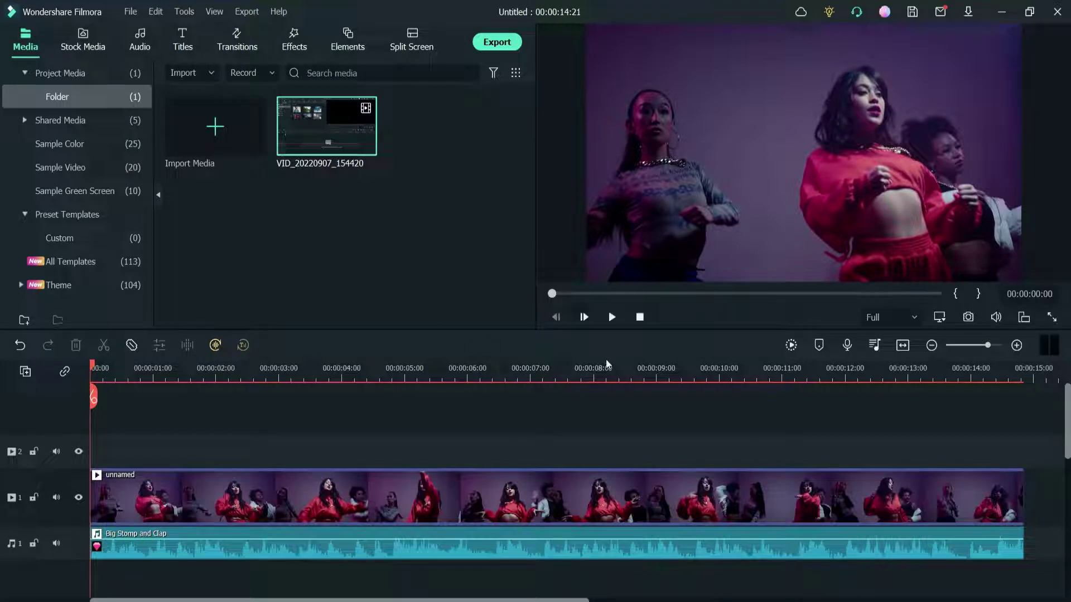
Preview the original dance clip in Filmora, then switch to the stage-light-2 export in the player.
left_click(612, 318)
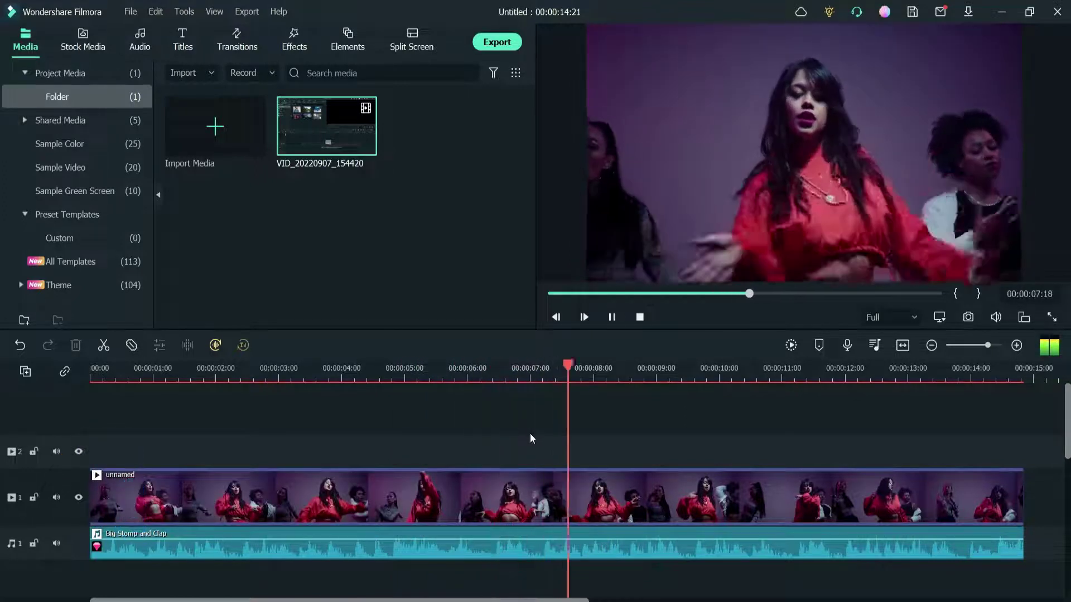
key("space")
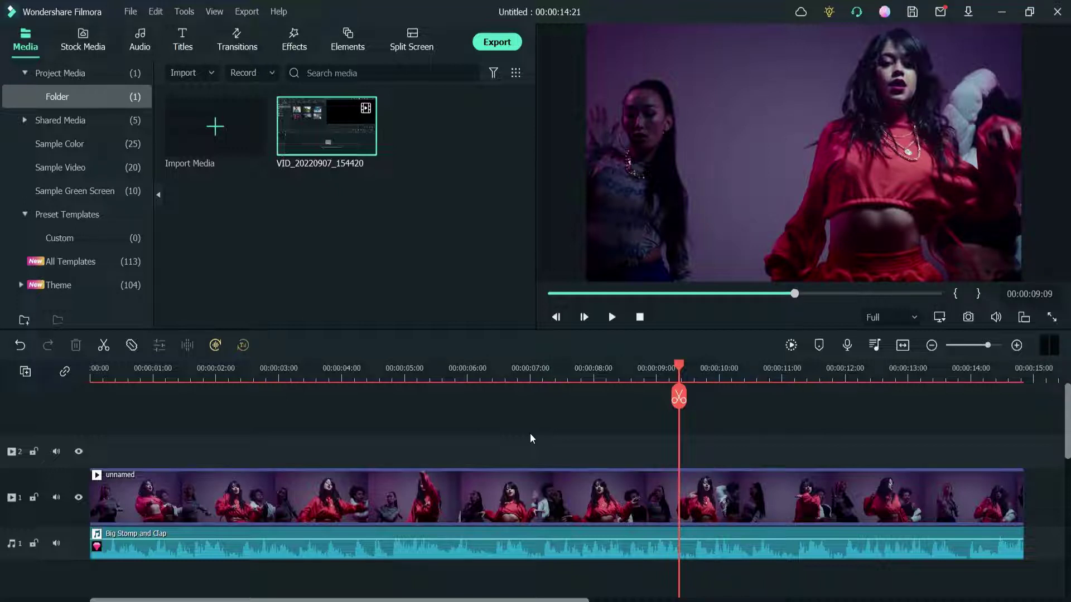
key("alt+Tab")
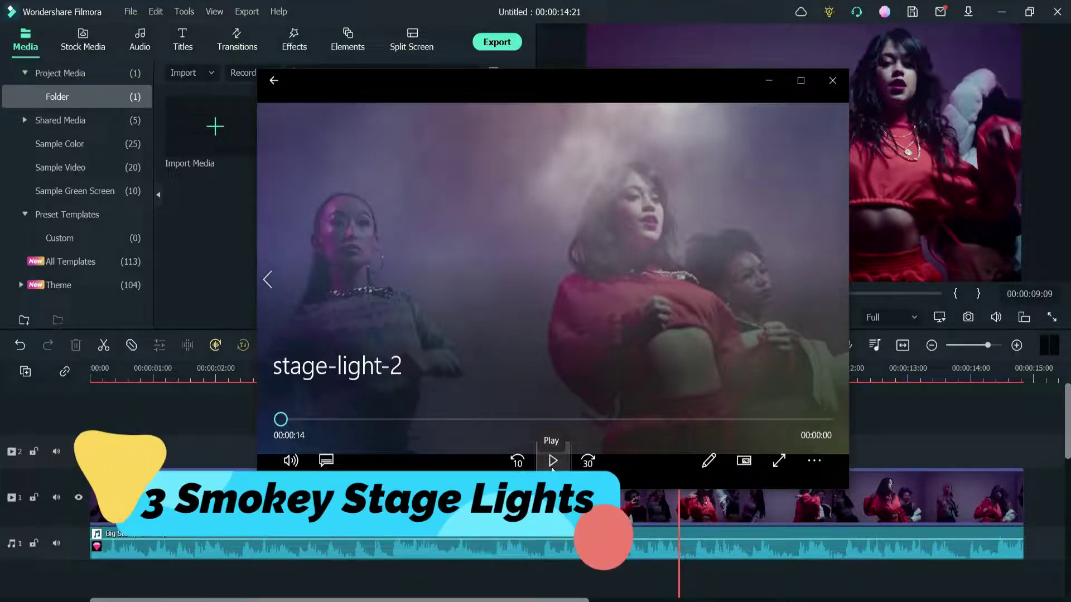
Play the stage-light-2 export in Windows Media Player, then pause it.
left_click(552, 466)
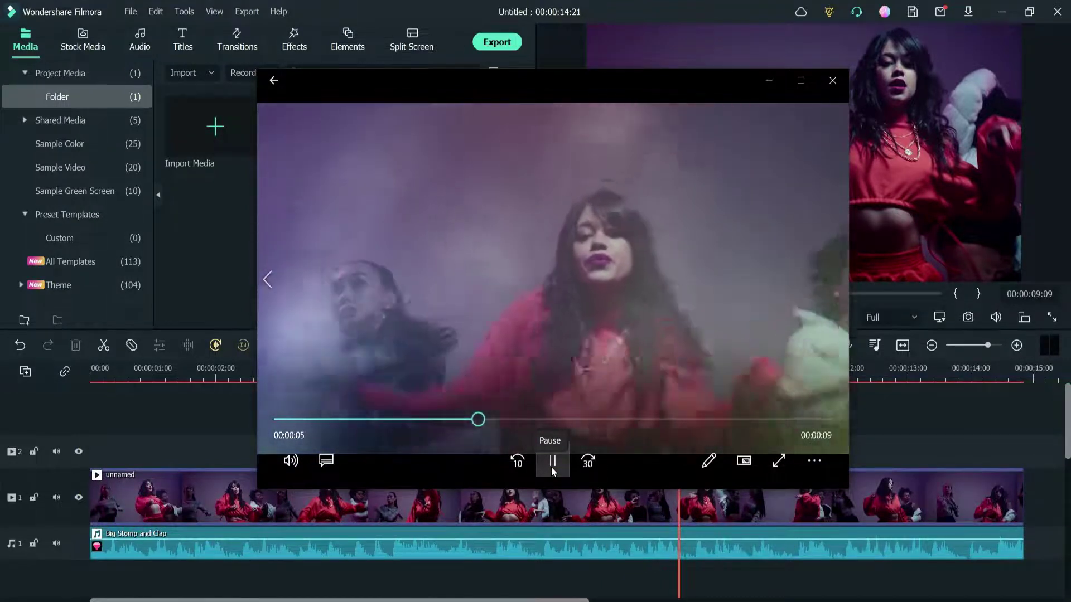
left_click(552, 466)
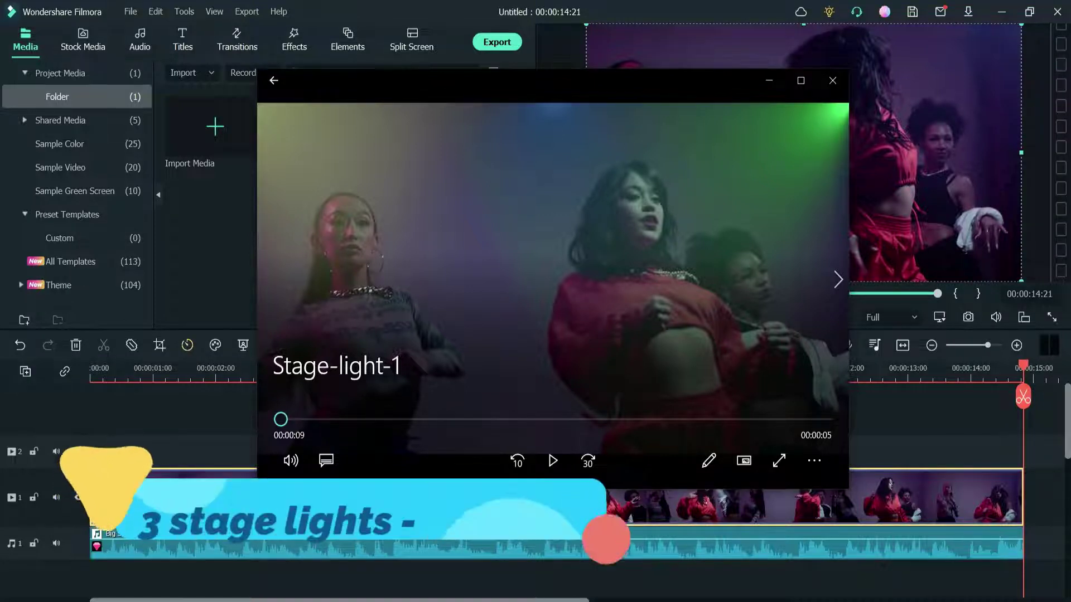
Play the Stage-light-1 export in Windows Media Player, then pause it.
left_click(551, 461)
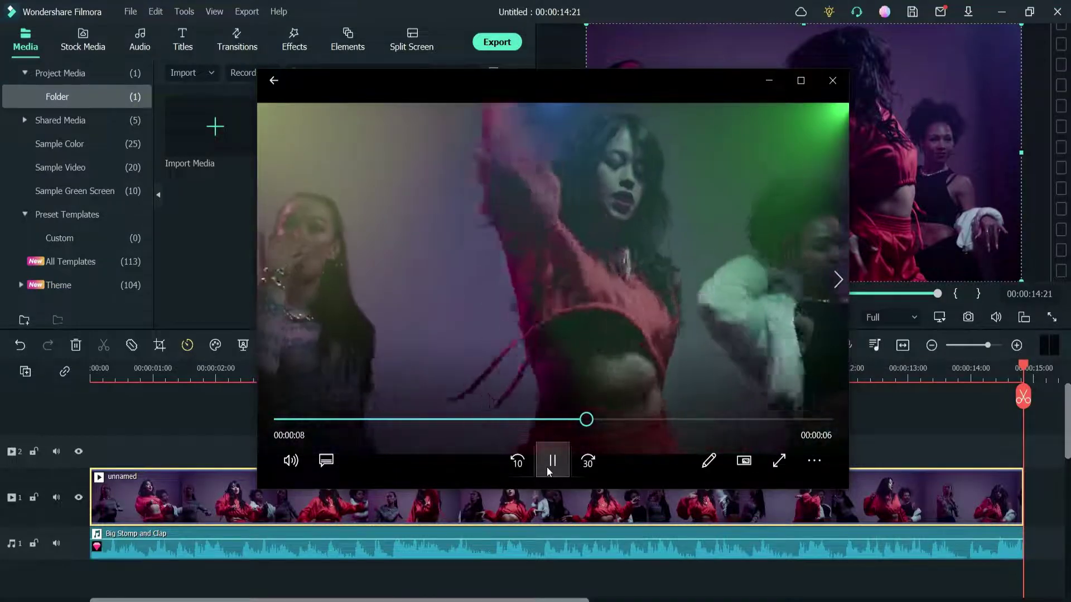
left_click(547, 467)
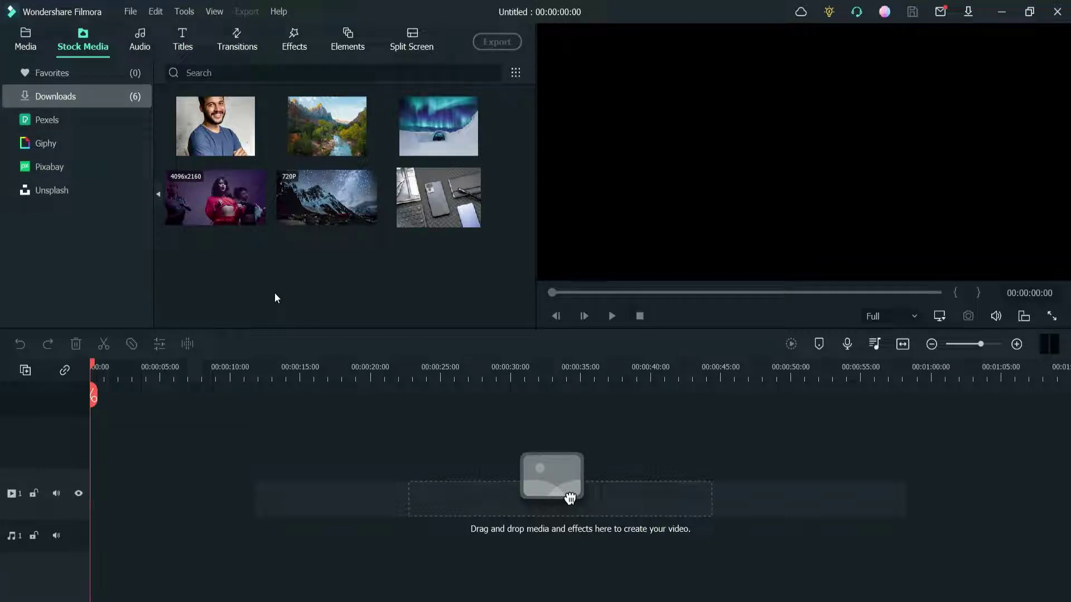
Add the 4096x2160 dance stock clip to the timeline at 2048x1080, cropped to fit.
left_click(193, 202)
left_click_drag(570, 498, 569, 496)
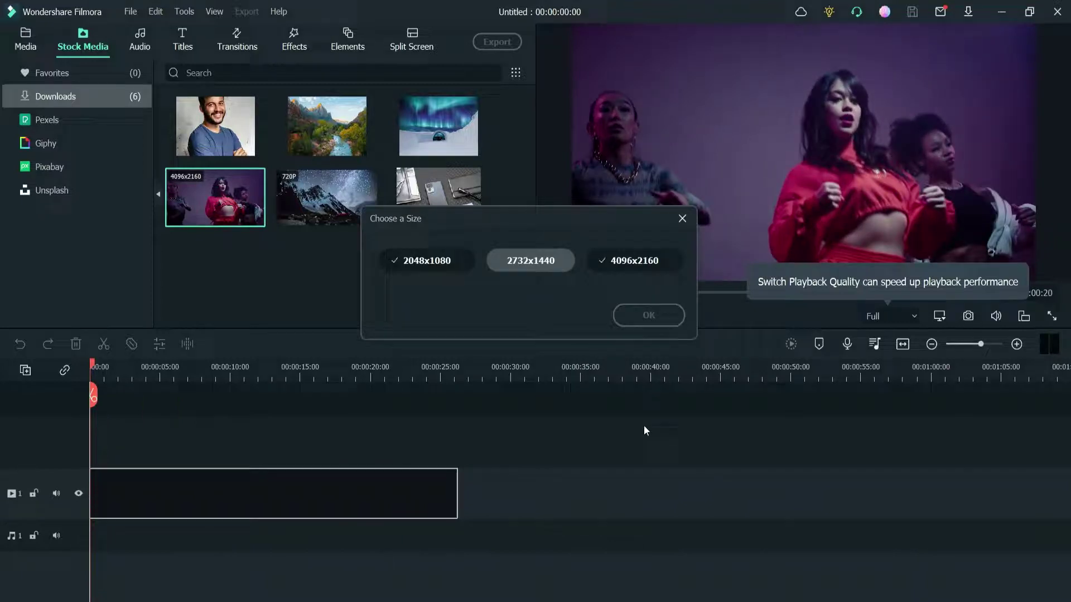
left_click(427, 260)
left_click(648, 315)
left_click(602, 404)
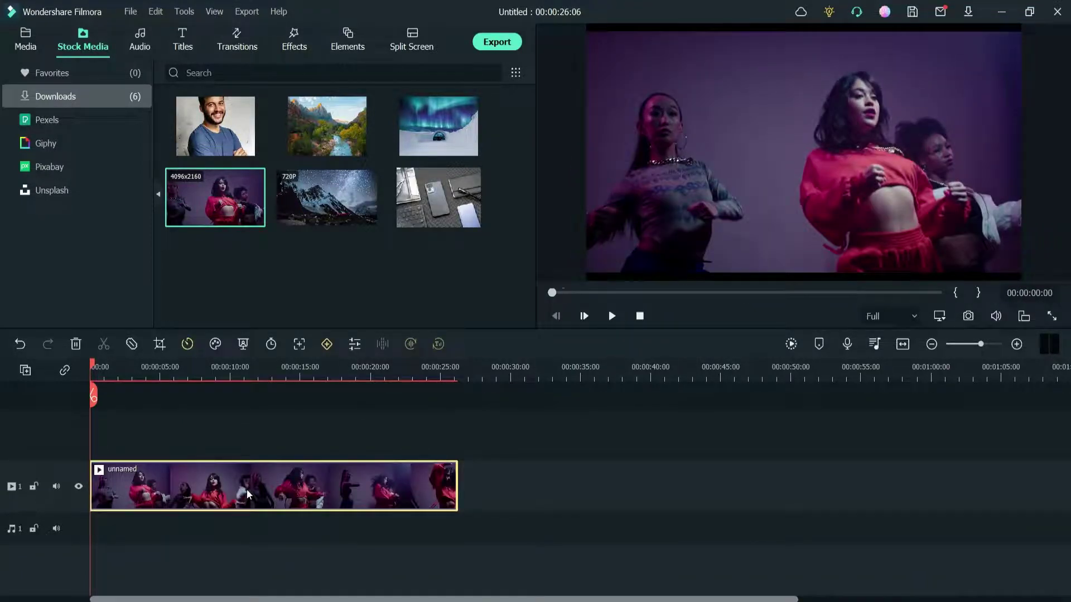
right_click(248, 494)
left_click(305, 267)
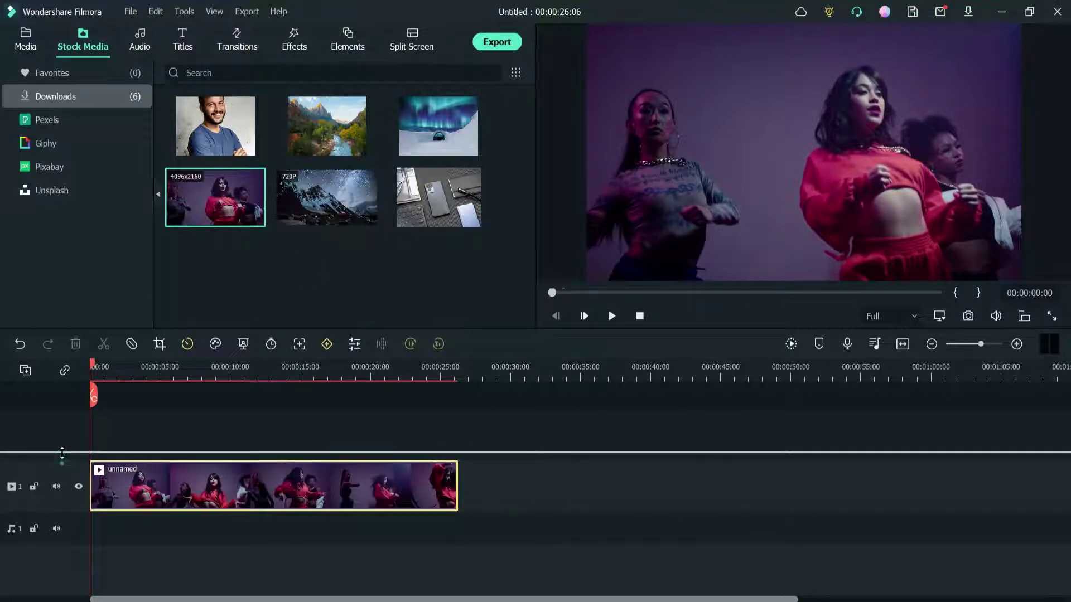
Enlarge video track 1 and add Big Stomp and Clap from favourite audio to the audio track.
left_click_drag(62, 463, 61, 455)
left_click(135, 45)
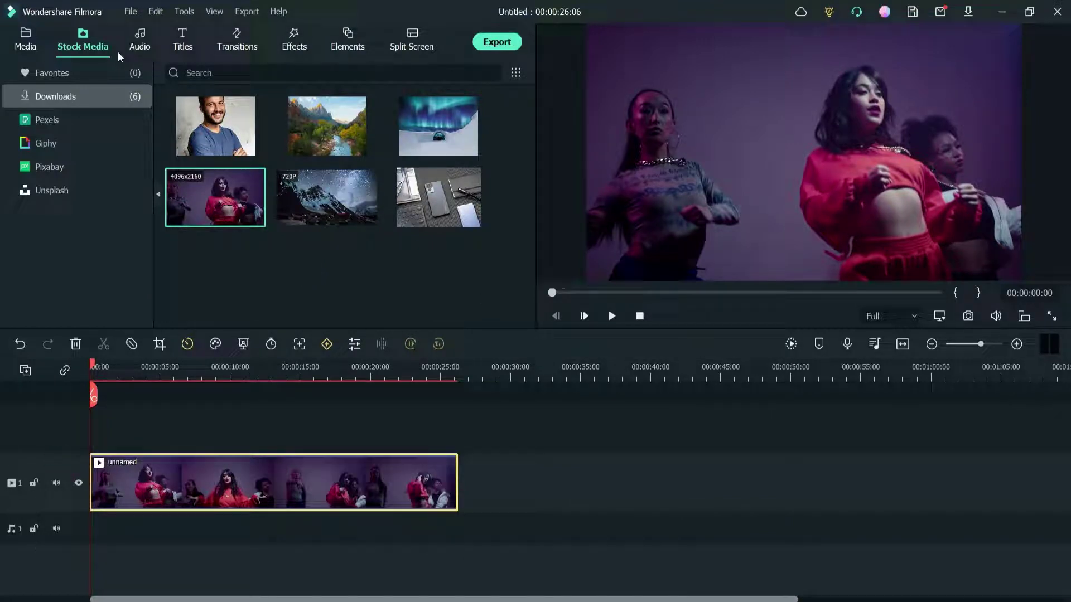
left_click(56, 97)
left_click(52, 73)
left_click_drag(326, 126, 92, 528)
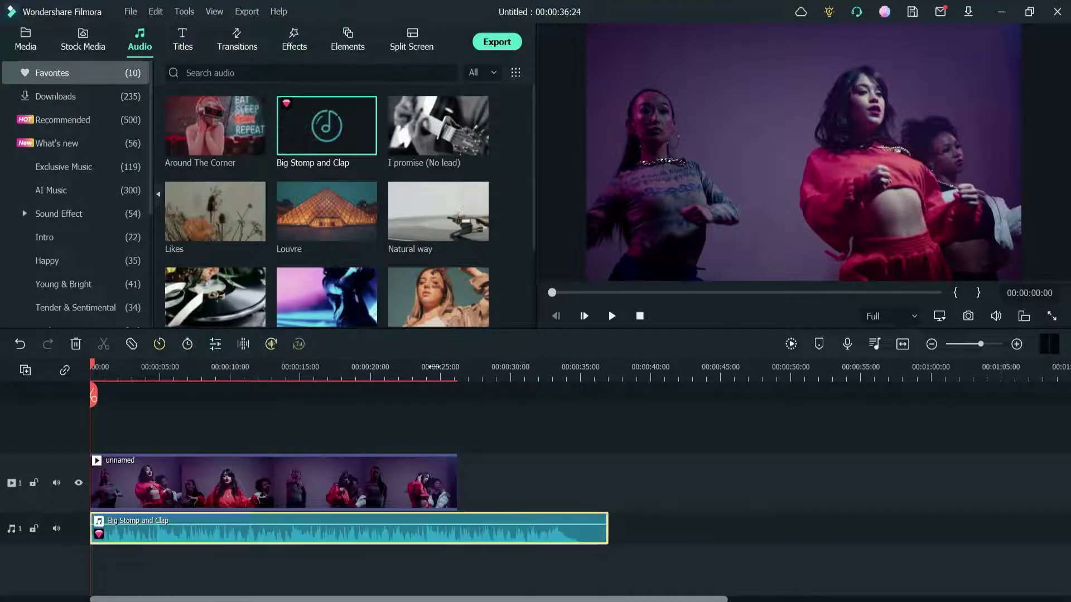
Split the video and music at 14:21, delete the remainder, and fit the timeline.
left_click(299, 369)
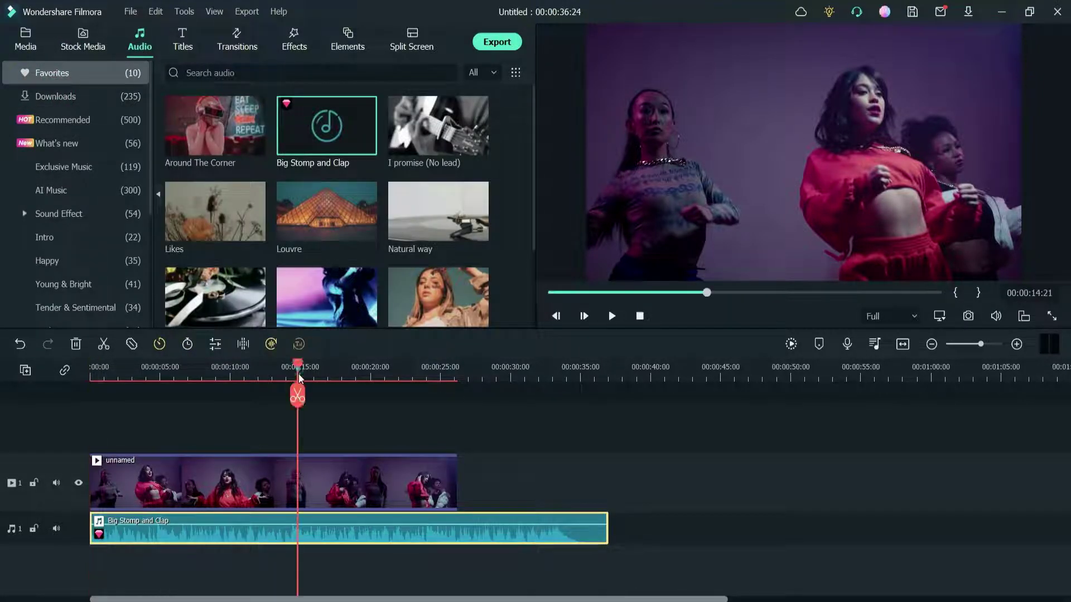
left_click(297, 396)
key("Delete")
left_click(902, 344)
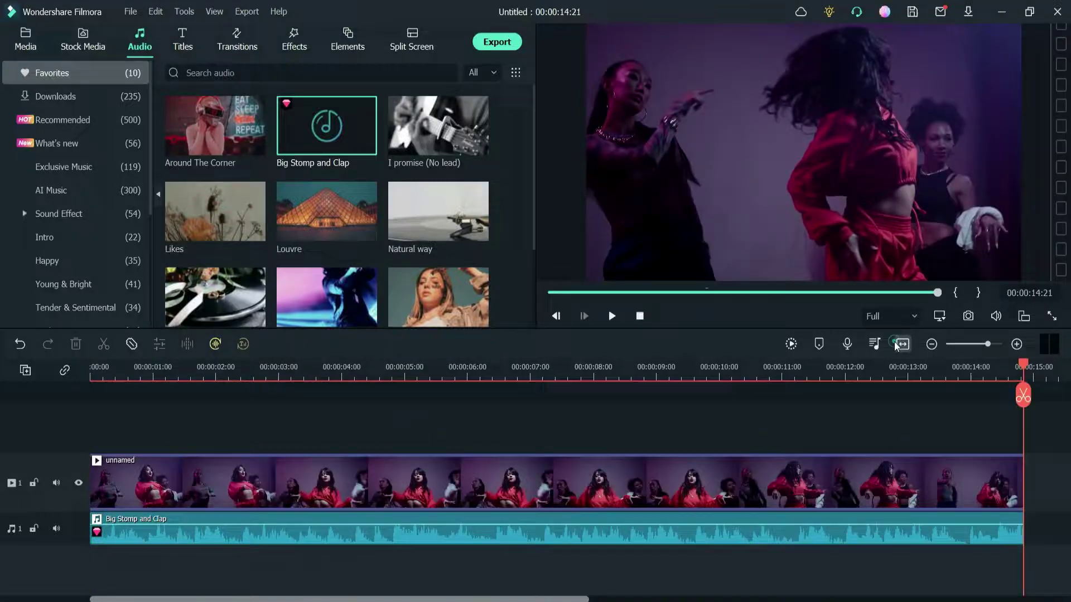
left_click(26, 39)
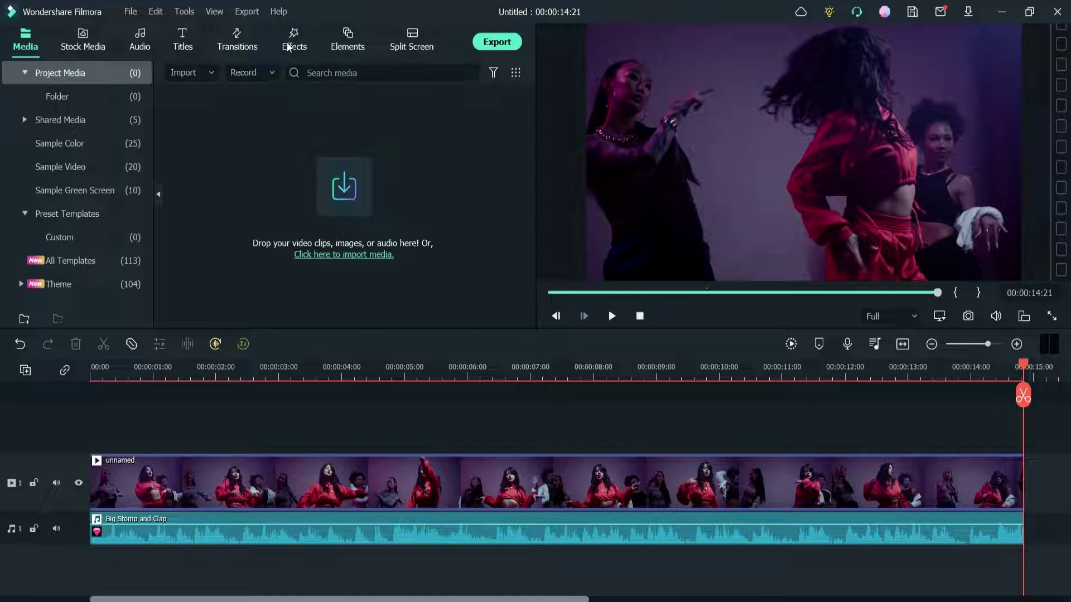
Place BCC Stage Light from Boris FX > BCC Lights on track 2, spanning the whole 14:21 clip.
left_click(289, 47)
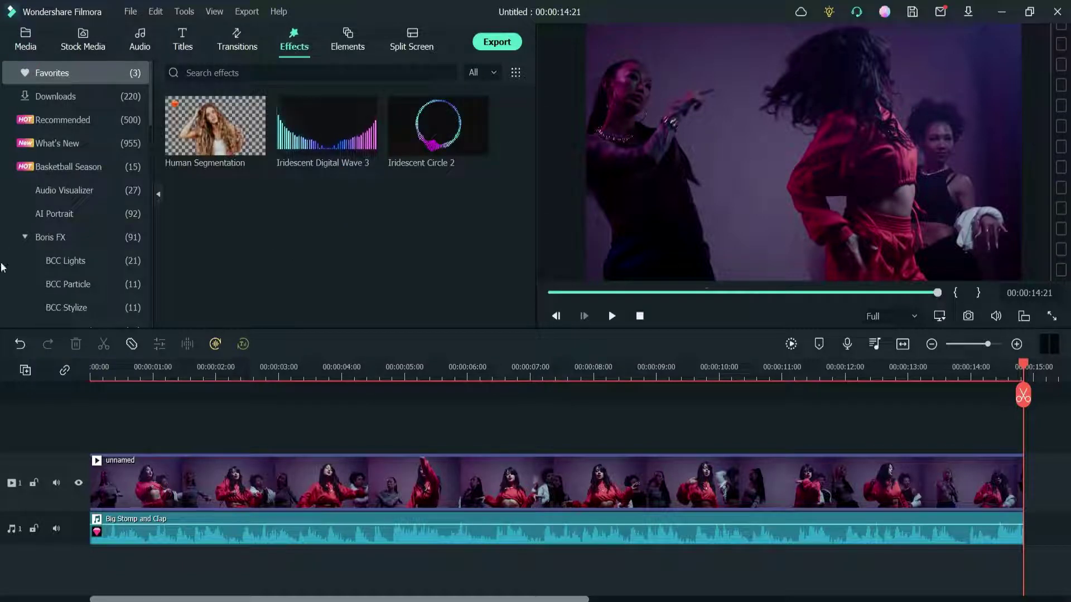
left_click(55, 238)
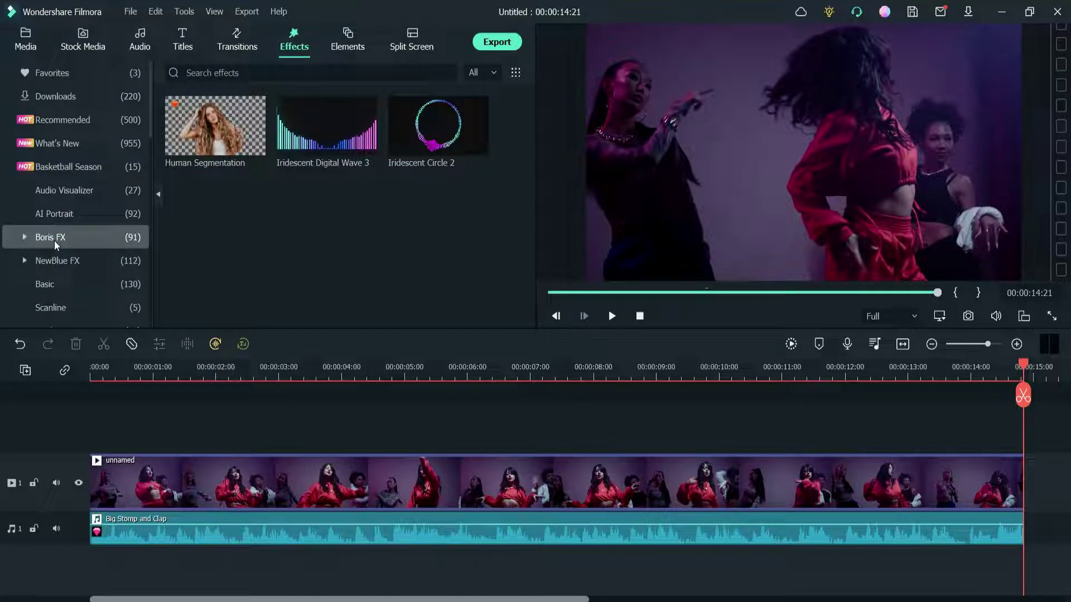
left_click(24, 239)
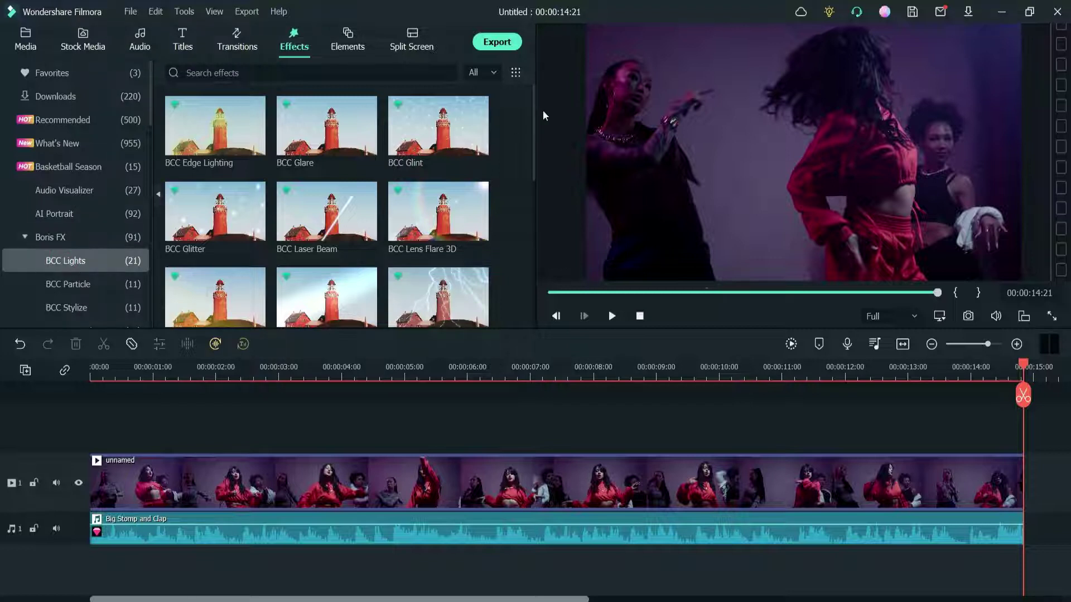
left_click_drag(535, 134, 531, 282)
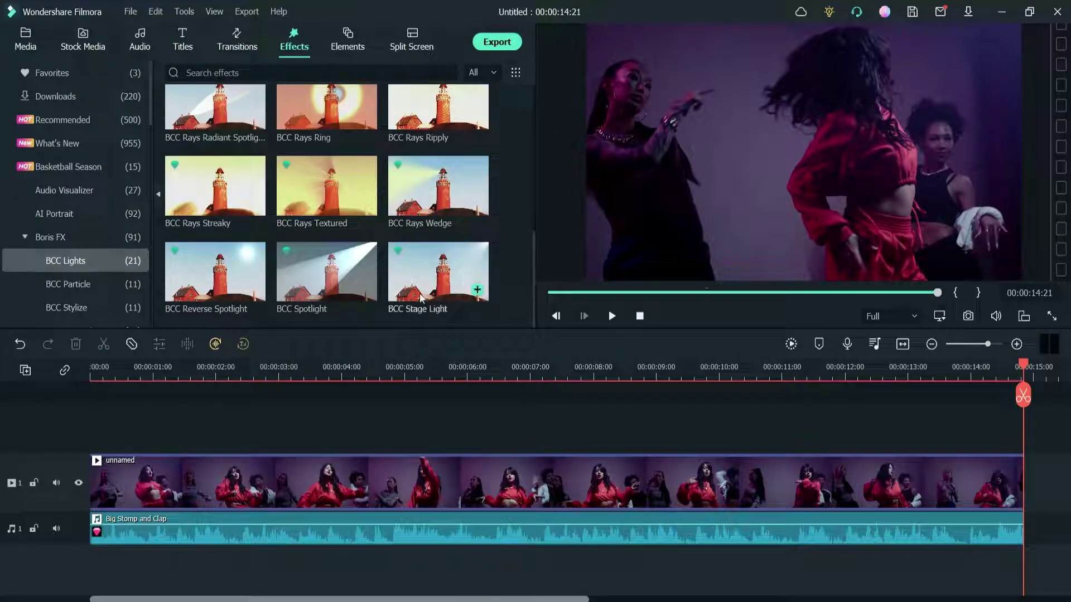
left_click_drag(435, 279, 1024, 463)
left_click(339, 368)
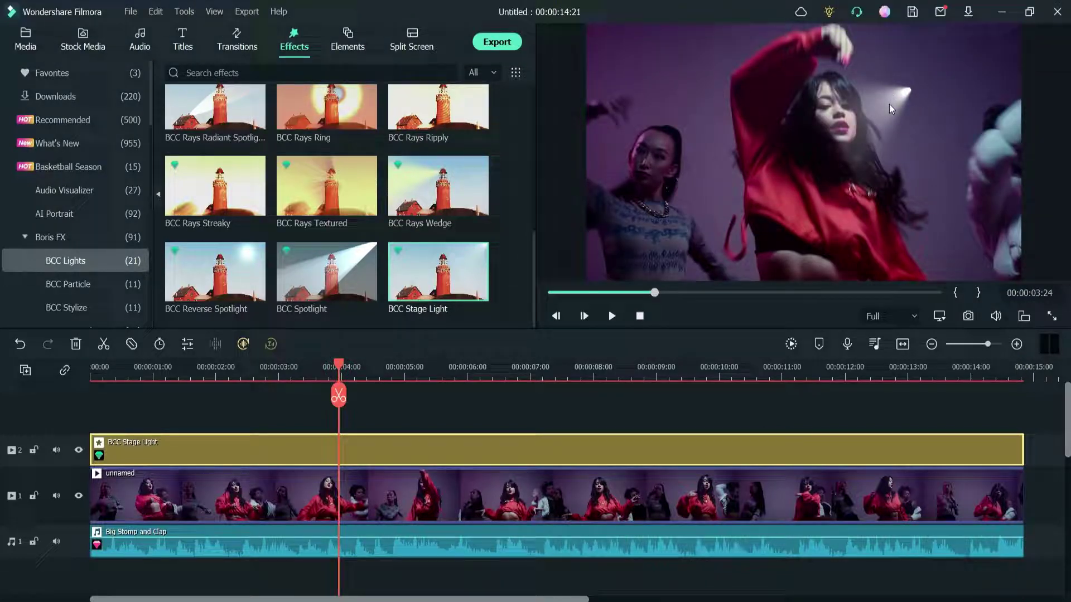
Open the BCC Stage Light settings and check the Preset list, leaving it on No Preset.
double_click(301, 454)
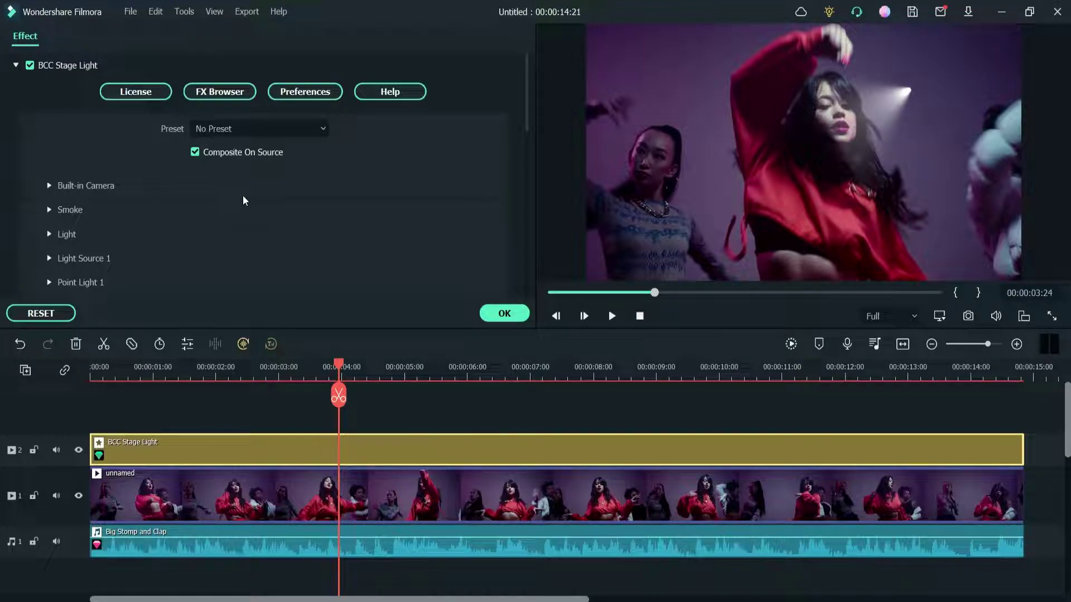
left_click(257, 129)
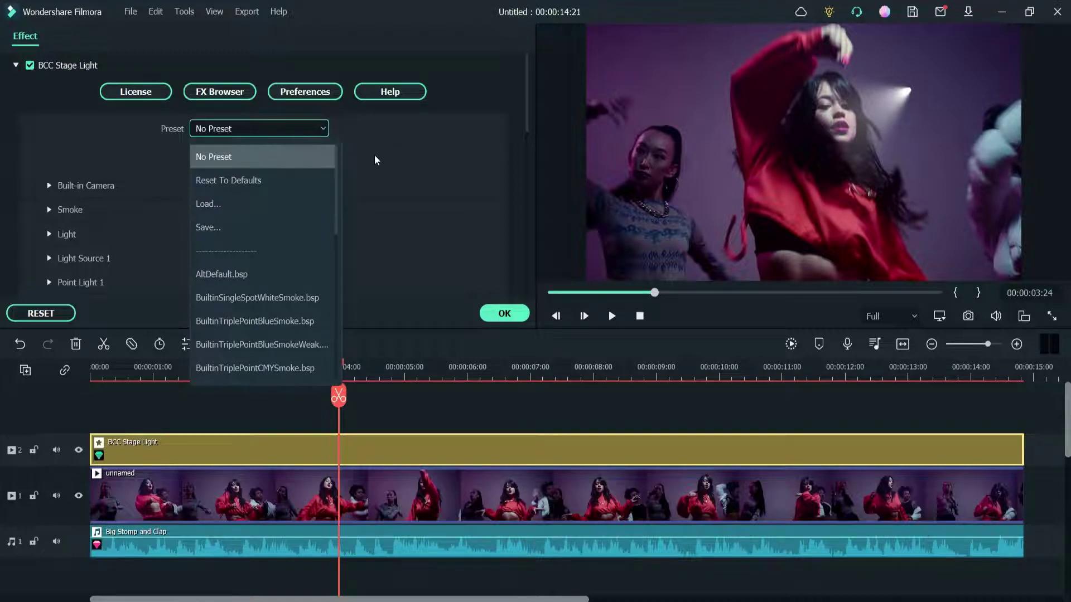
left_click(425, 146)
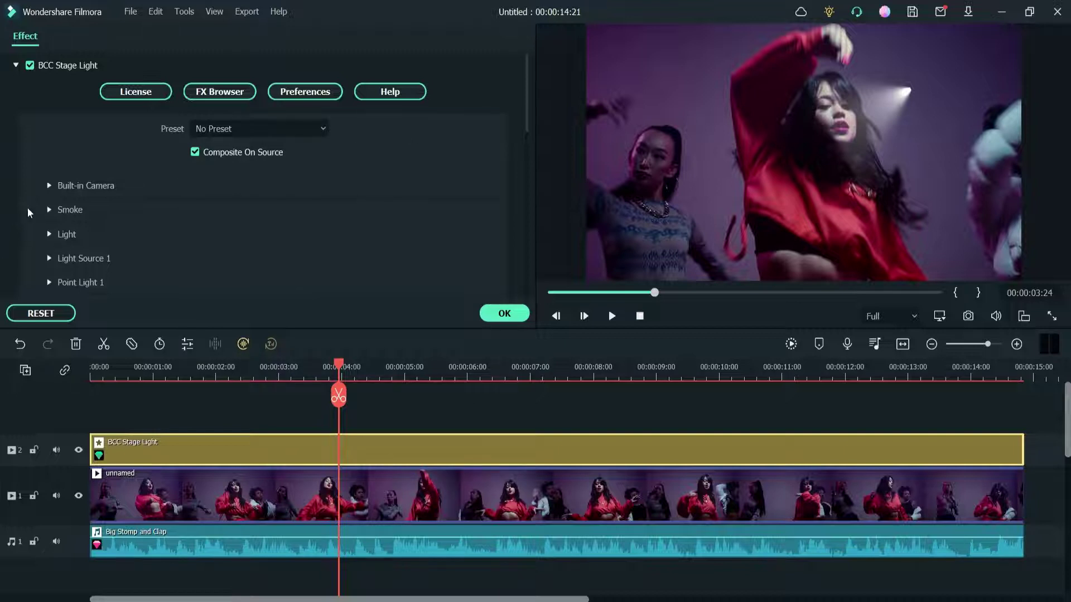
Set the Built-in Camera Zoom to 4.21 and Position Z to -2.08.
left_click(48, 187)
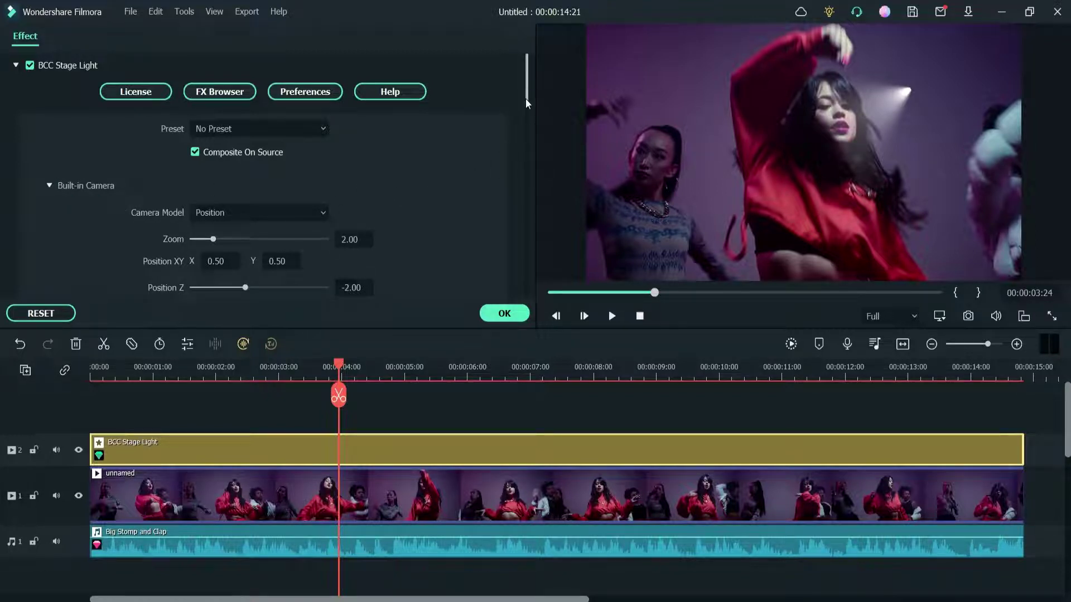
left_click_drag(526, 92, 527, 113)
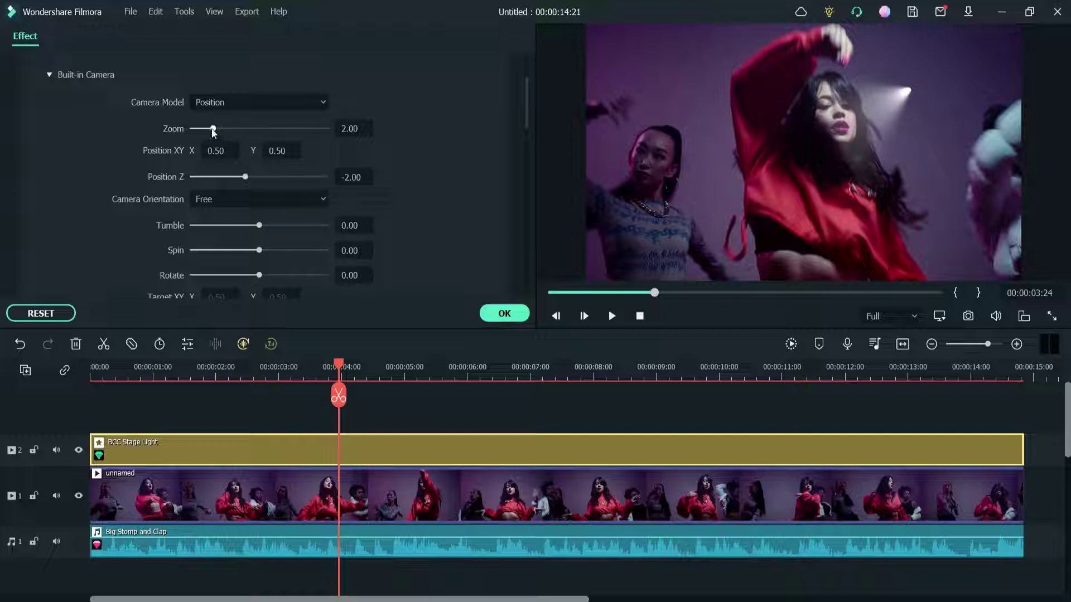
left_click_drag(214, 129, 245, 130)
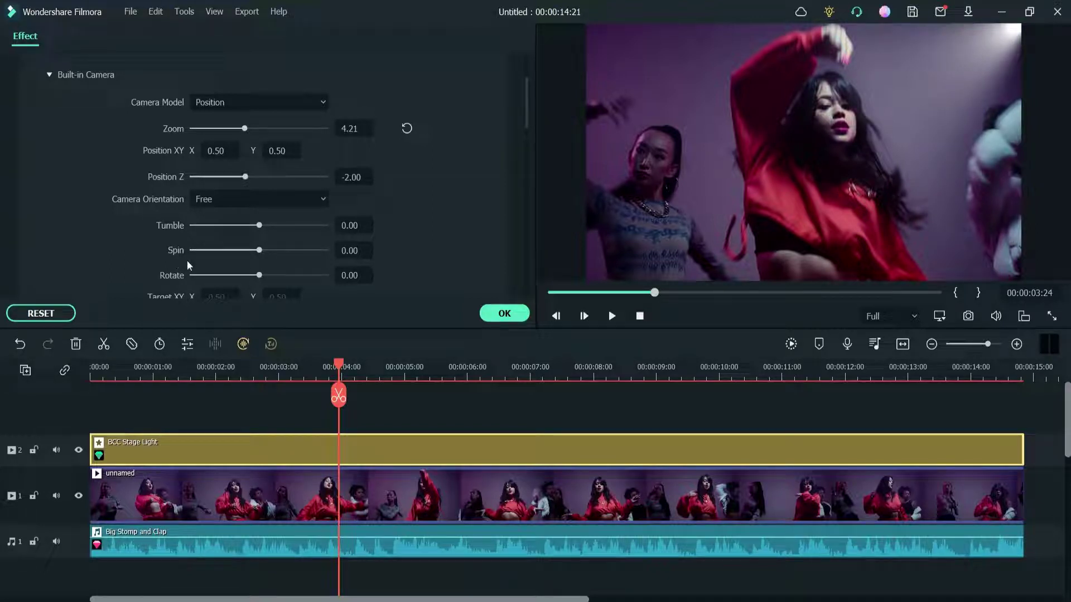
left_click_drag(245, 177, 246, 178)
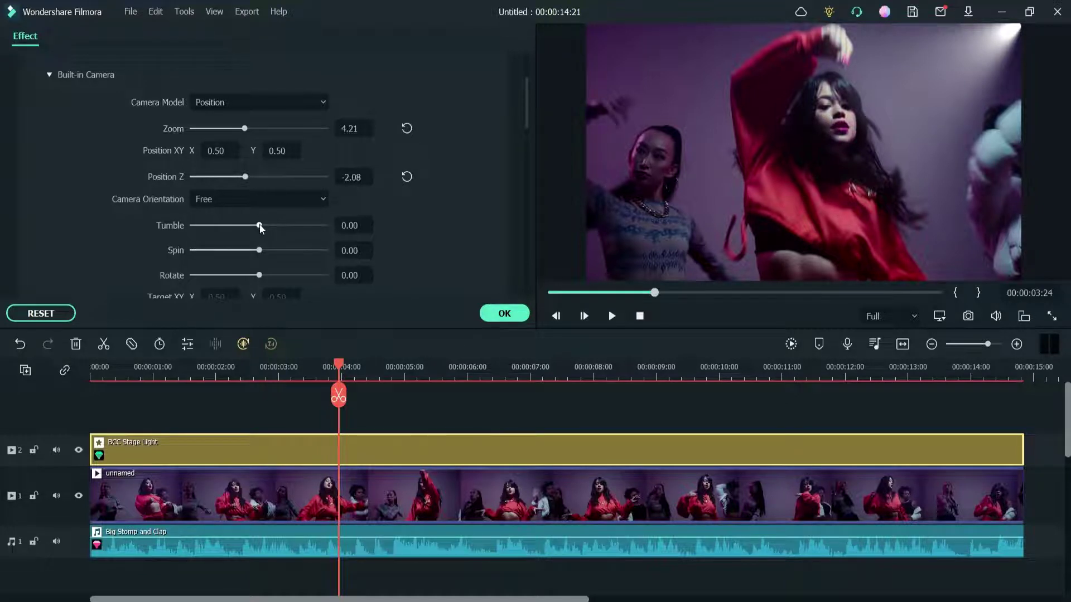
Try camera Tumble and Rotate values, then reset both back to 0.00.
mouse_move(259, 225)
left_mouse_down()
mouse_move(245, 224)
mouse_move(270, 226)
left_mouse_up()
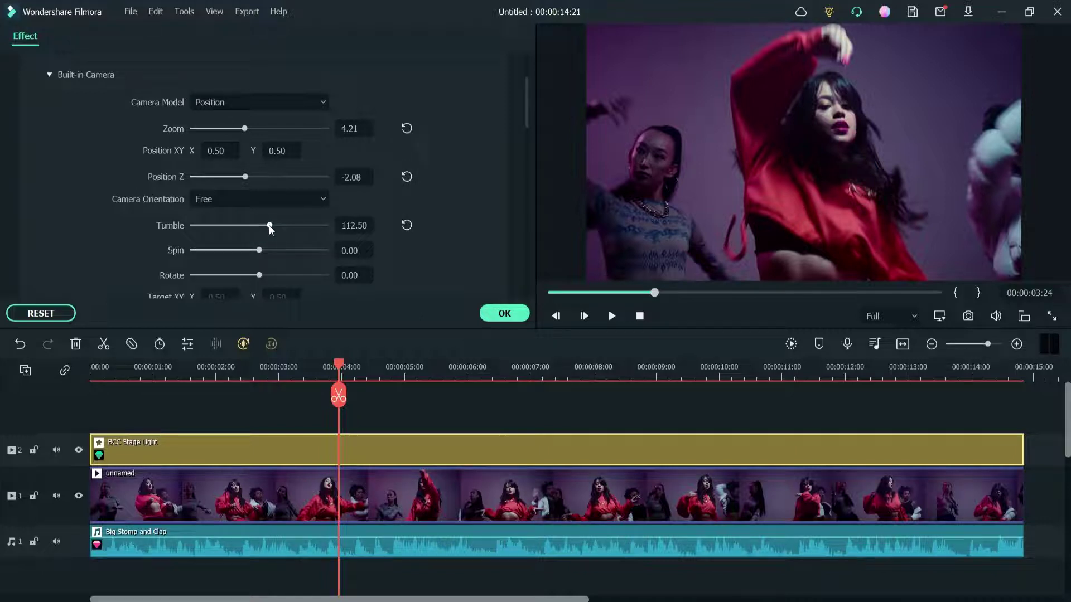
left_click(405, 226)
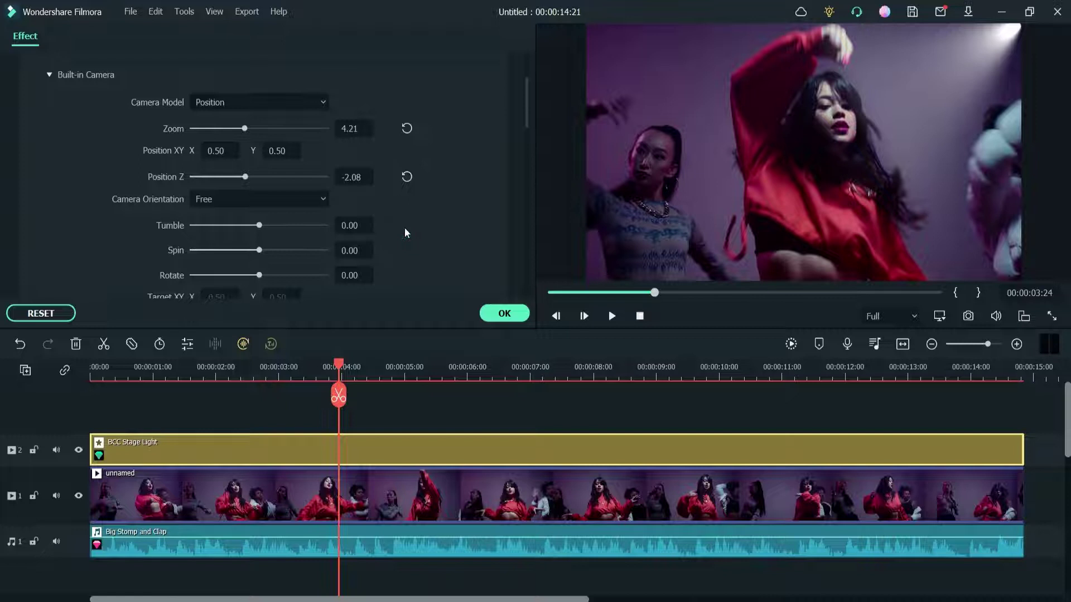
left_click_drag(259, 250, 259, 251)
left_click_drag(259, 278, 258, 269)
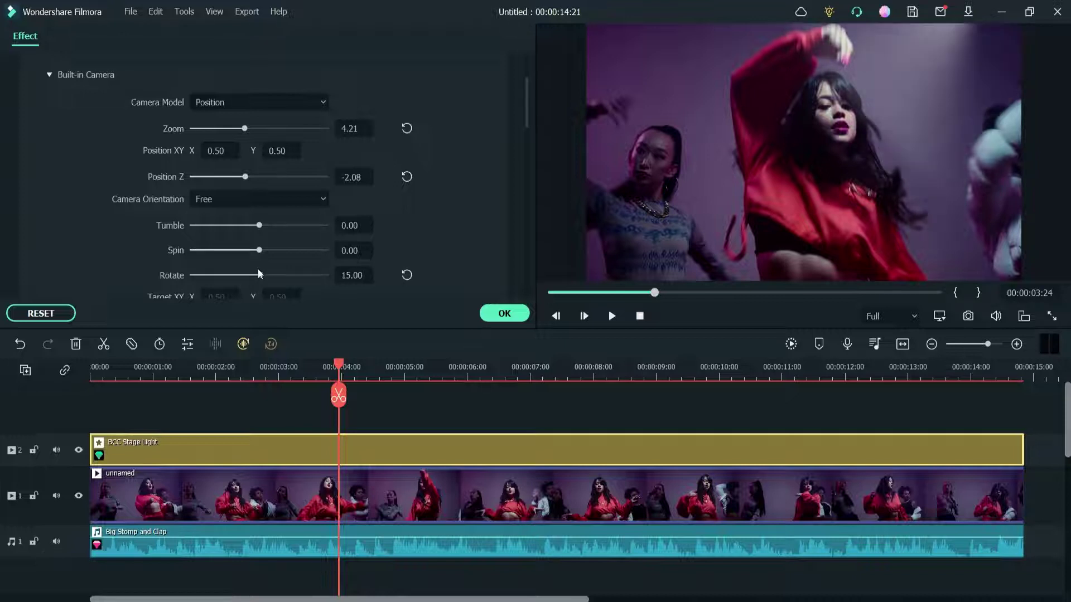
left_click(399, 275)
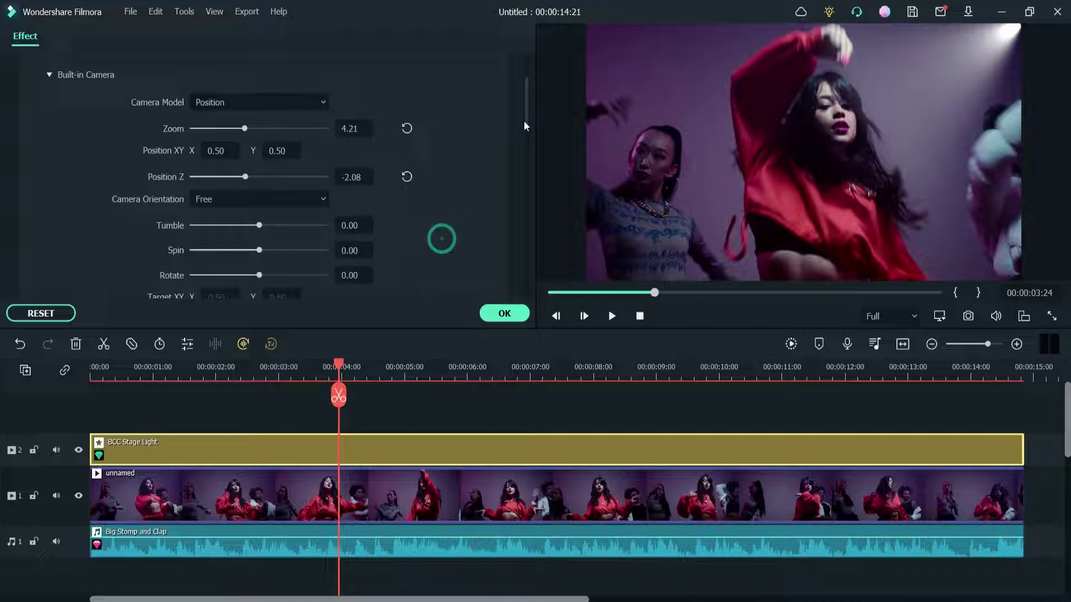
mouse_move(527, 122)
left_mouse_down()
mouse_move(527, 155)
mouse_move(525, 126)
left_mouse_up()
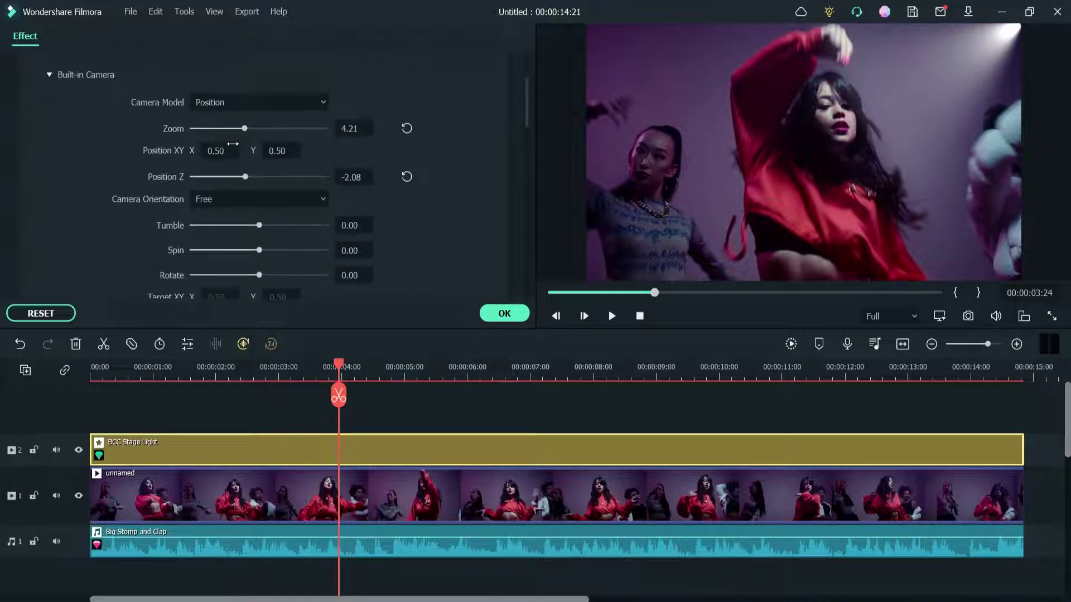
Turn Smoke on with Seed 218.75, Density 43.75 and Speed 69.27, and preview it.
left_click(49, 75)
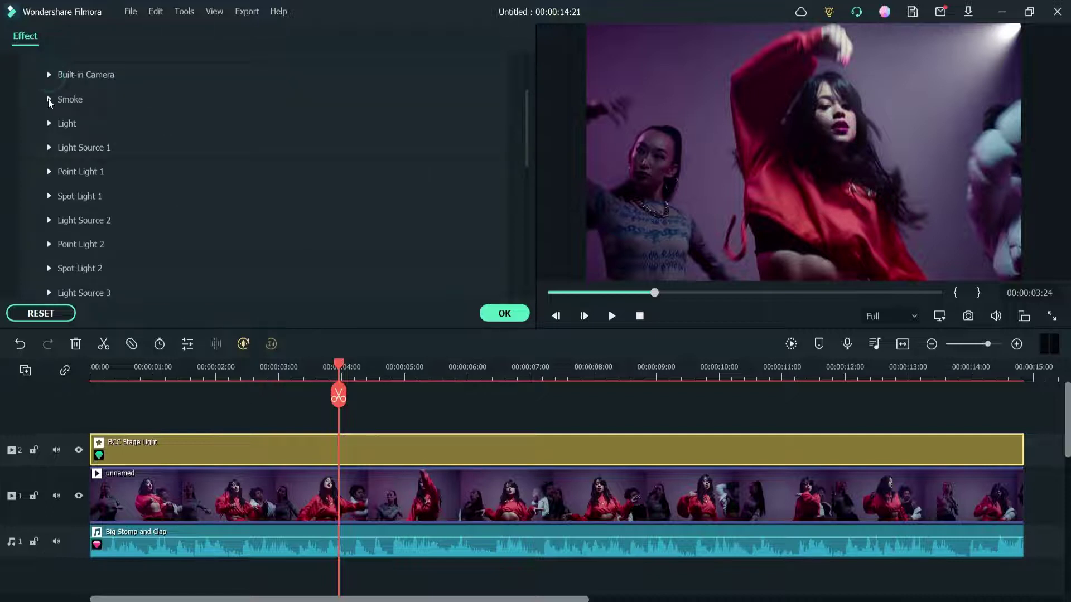
left_click(49, 100)
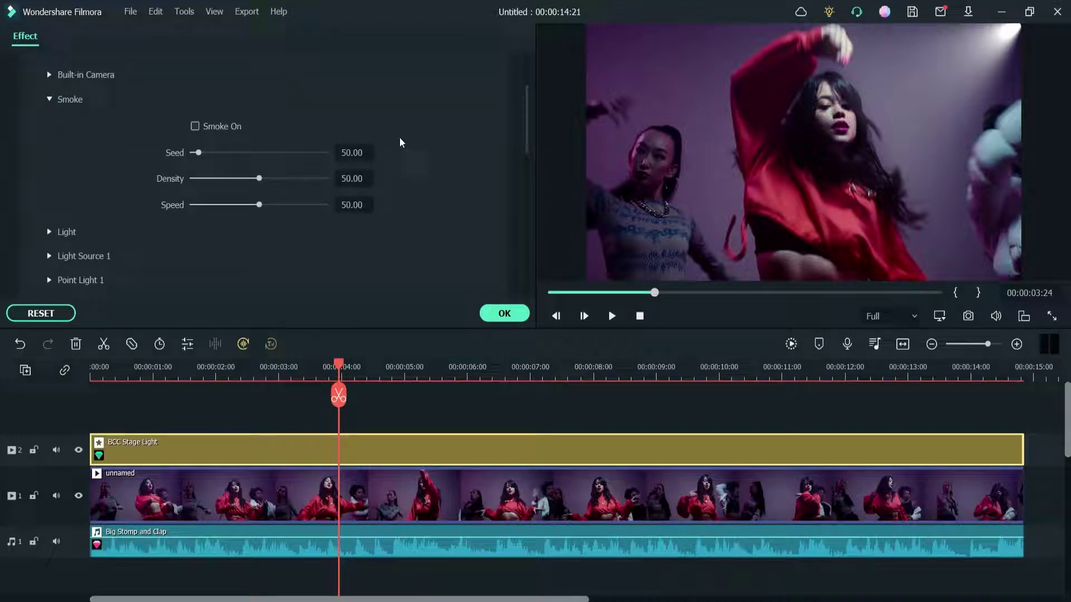
left_click(196, 128)
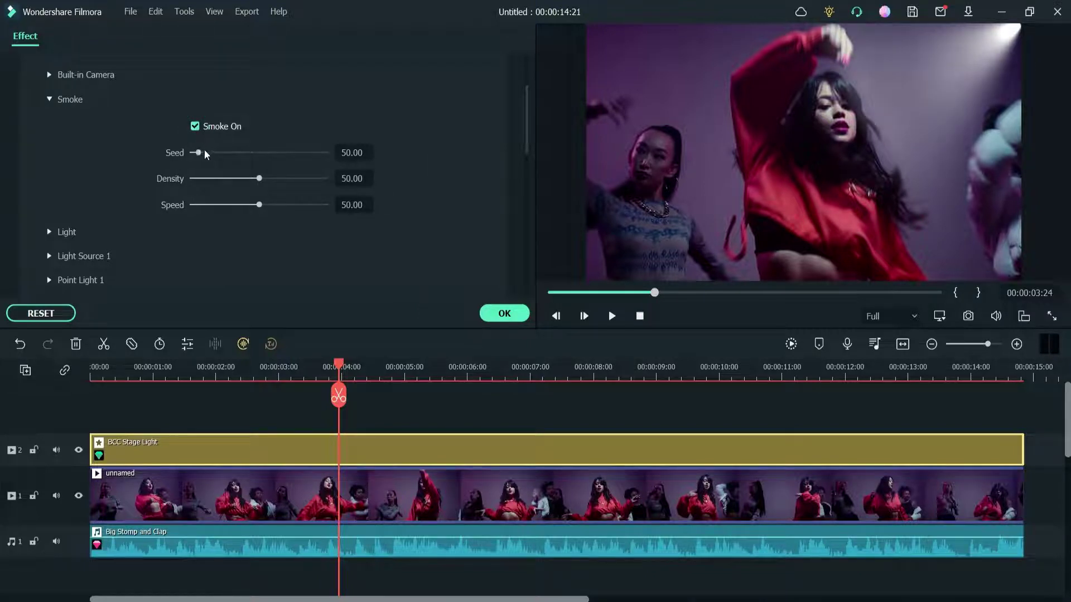
left_click_drag(203, 159, 250, 179)
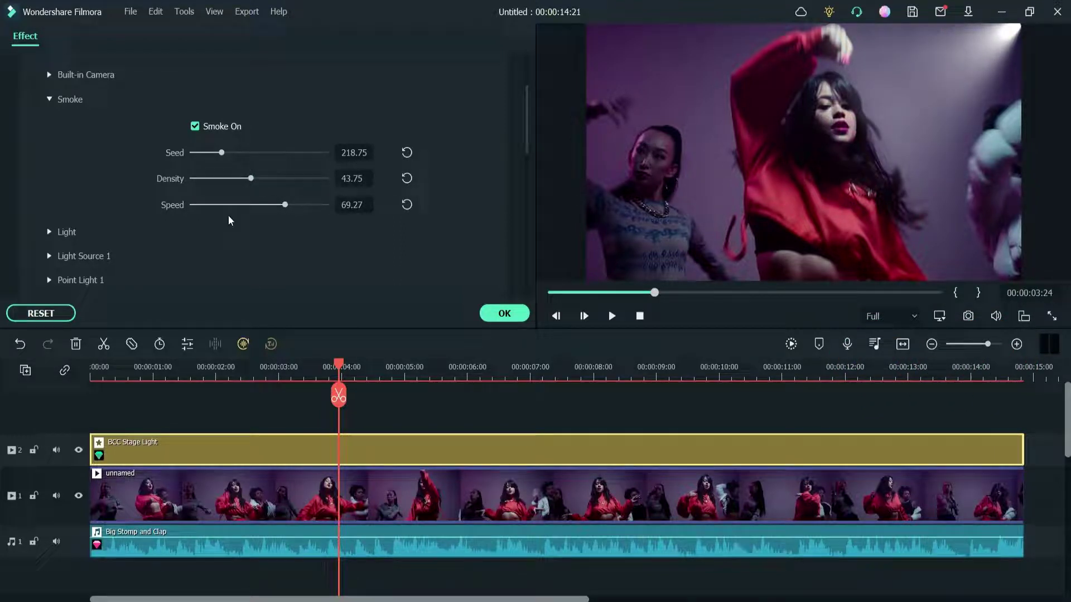
left_click(610, 317)
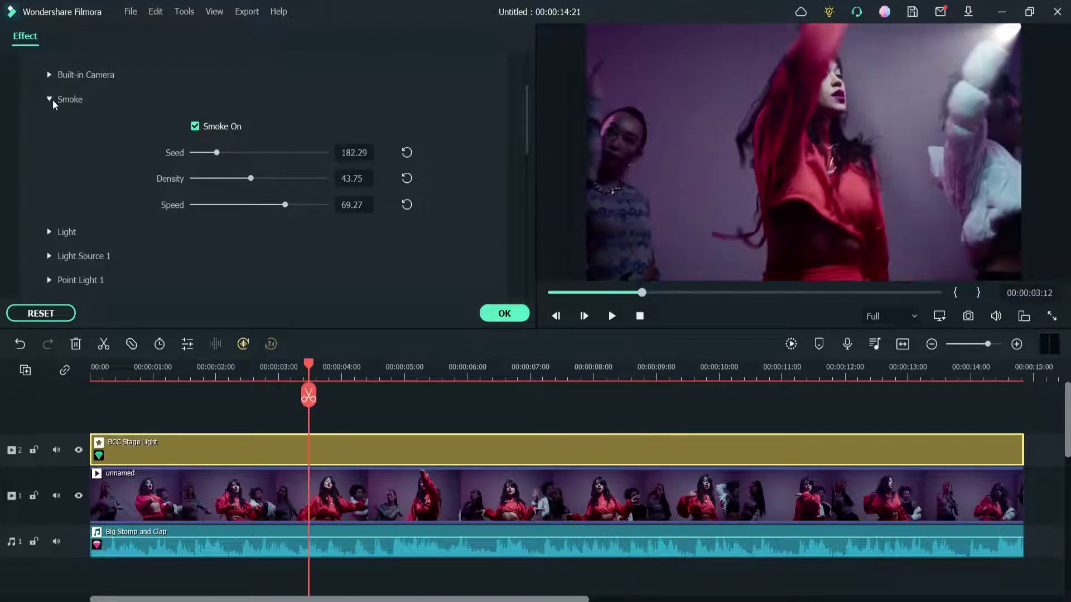
left_click(50, 101)
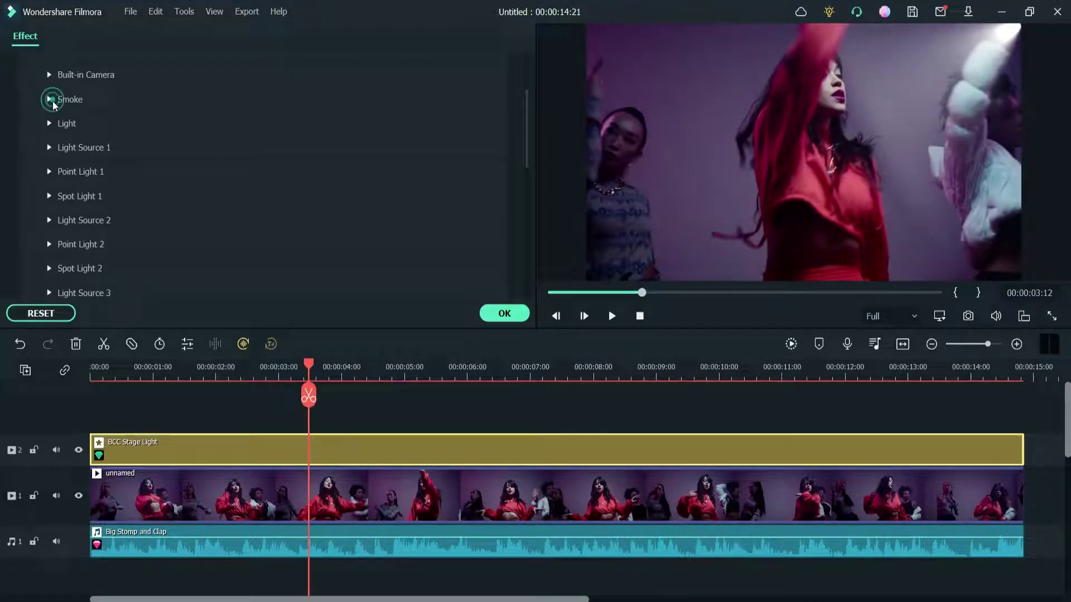
left_click(50, 123)
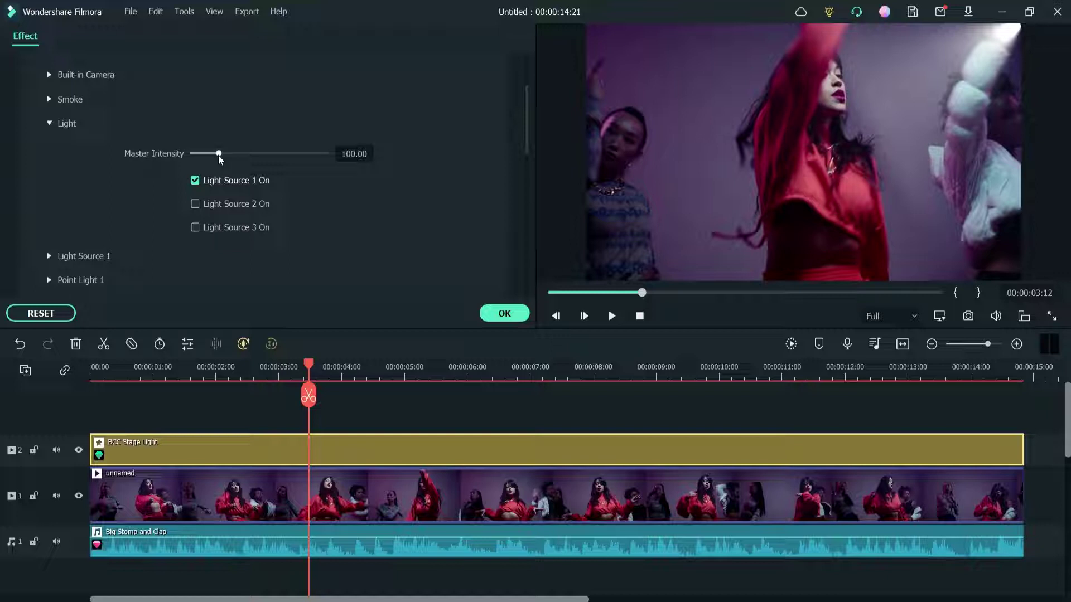
Set Master Intensity to 80.73 and turn on Light Sources 2 and 3.
mouse_move(219, 158)
left_mouse_down()
mouse_move(324, 164)
mouse_move(230, 163)
left_mouse_up()
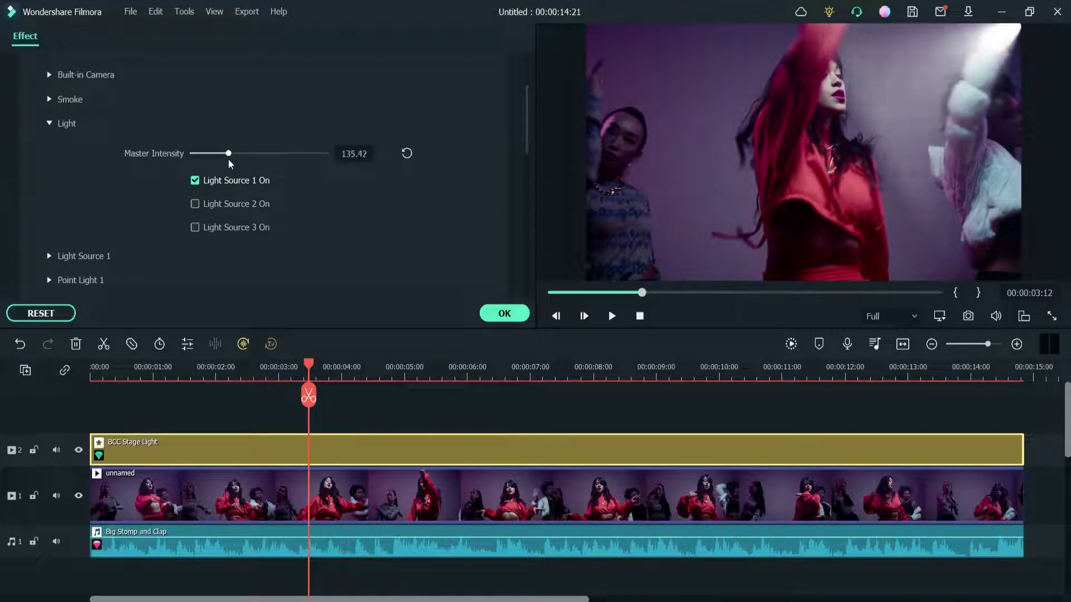
left_click(407, 153)
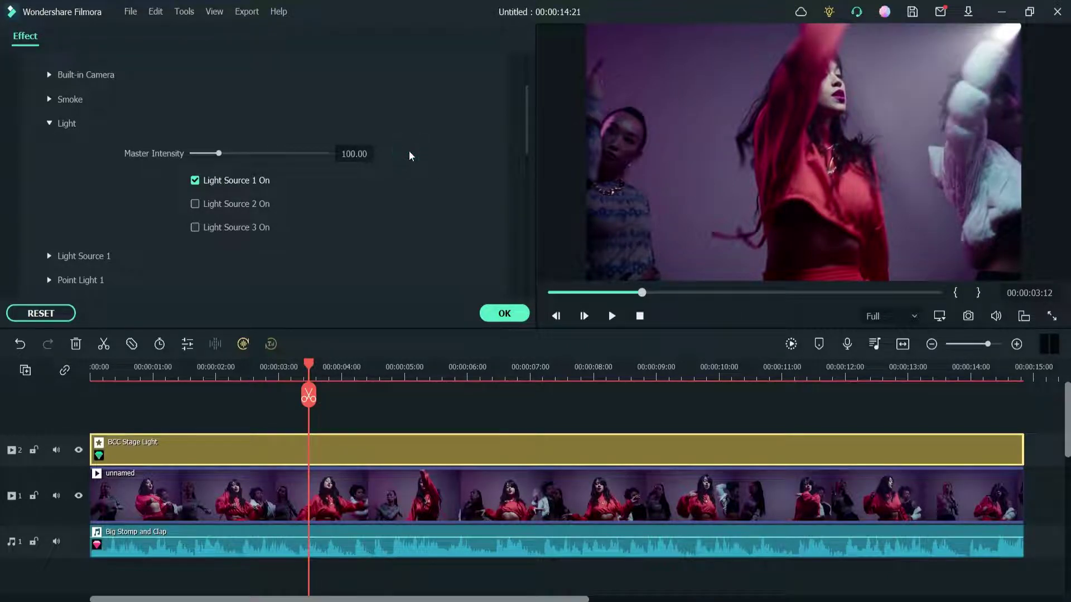
left_click_drag(225, 158, 217, 158)
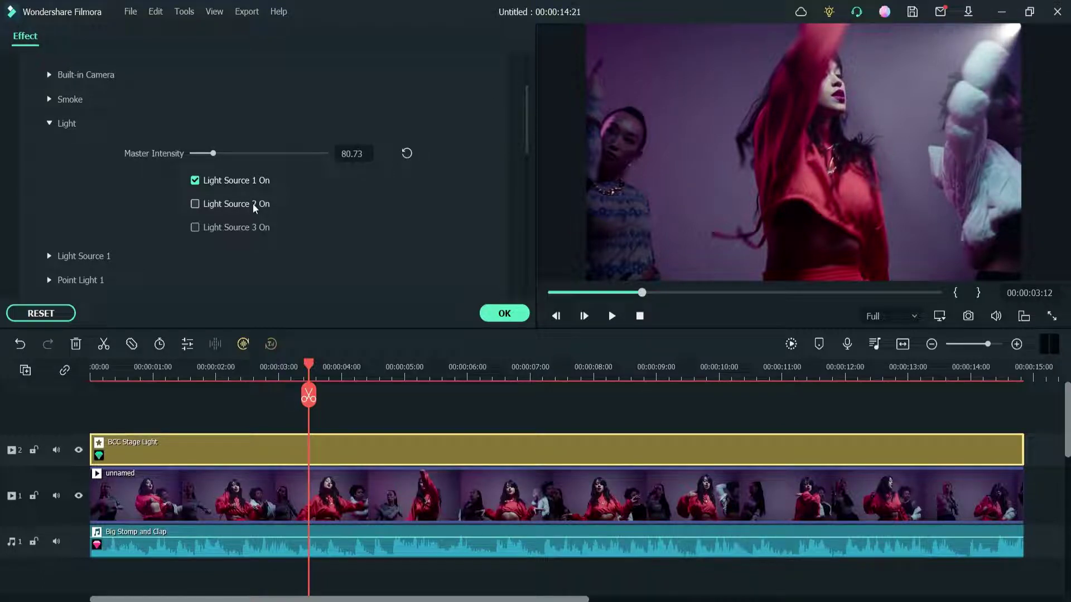
left_click(195, 205)
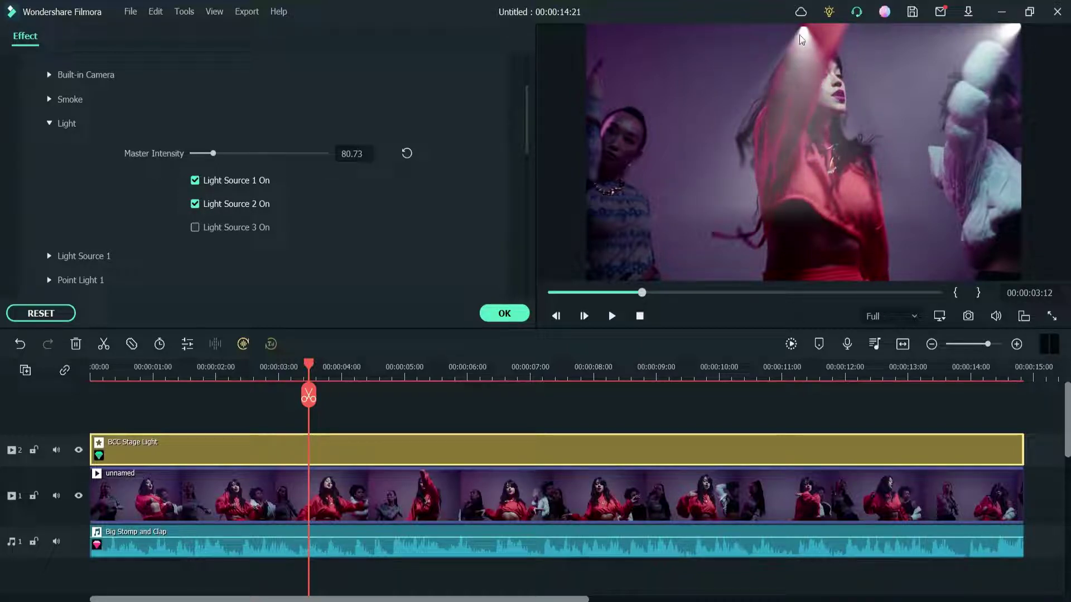
left_click(195, 228)
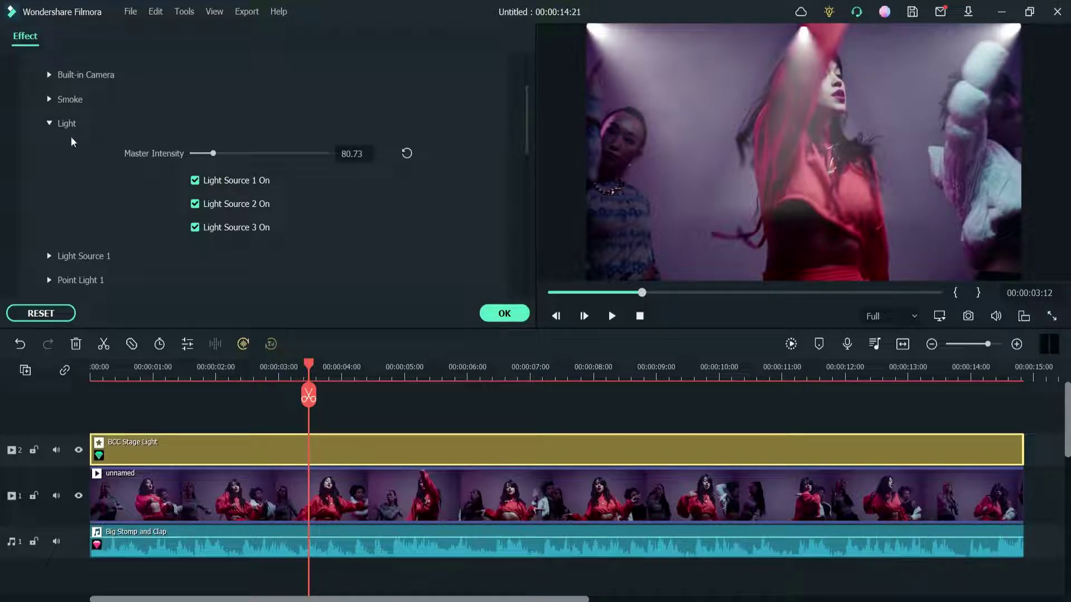
left_click(50, 124)
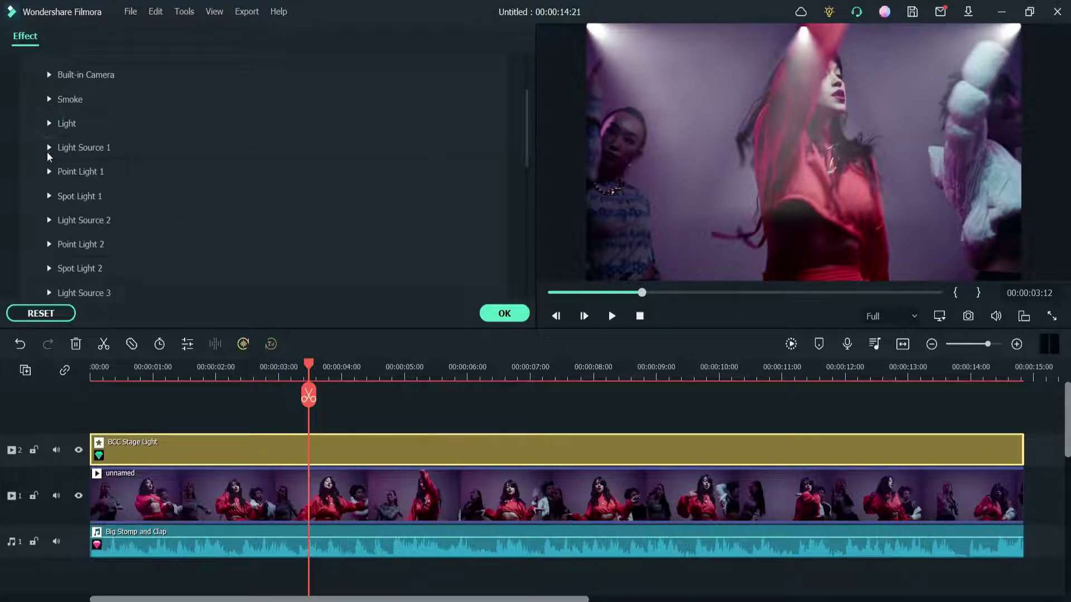
Make Light Source 1 dark green and, after trying Linear and Strong, keep Natural render mode.
left_click(48, 150)
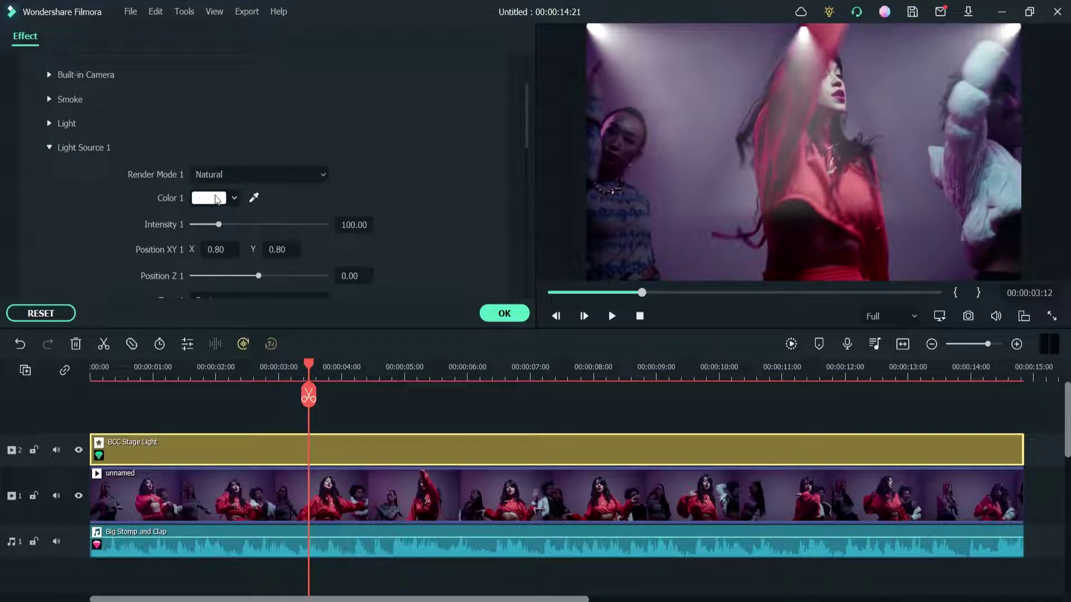
left_click(218, 200)
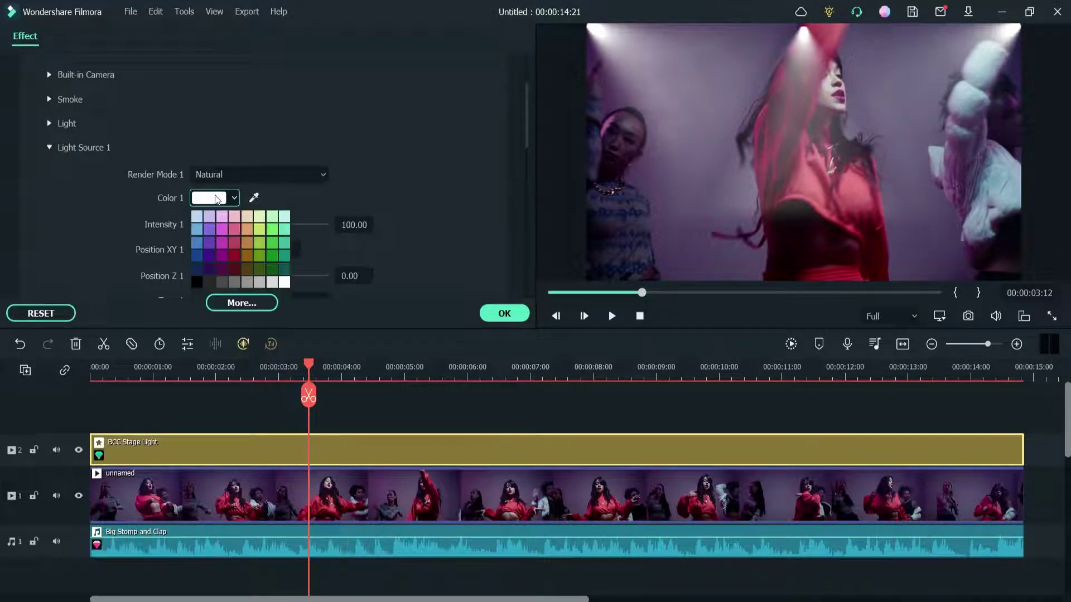
left_click(274, 270)
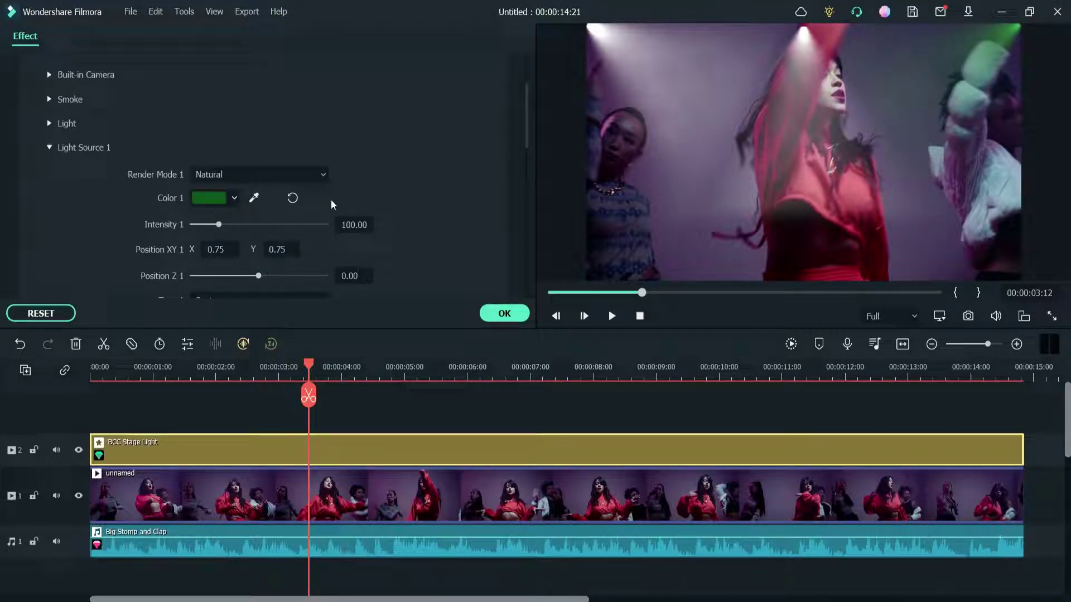
left_click(232, 177)
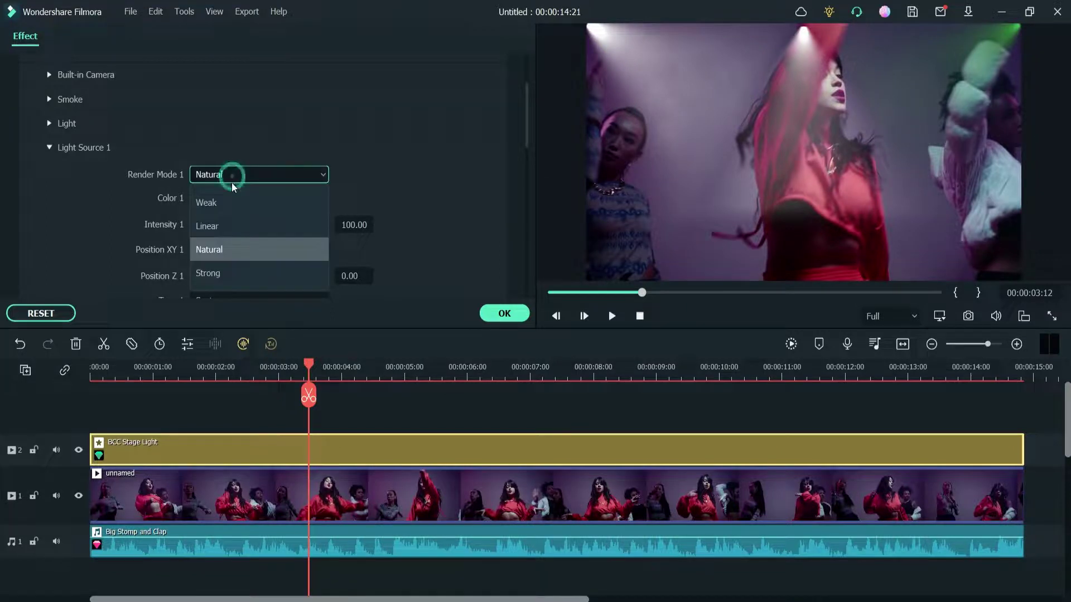
left_click(235, 228)
left_click(266, 172)
left_click(245, 252)
left_click(280, 174)
left_click(253, 278)
left_click(254, 174)
left_click(217, 250)
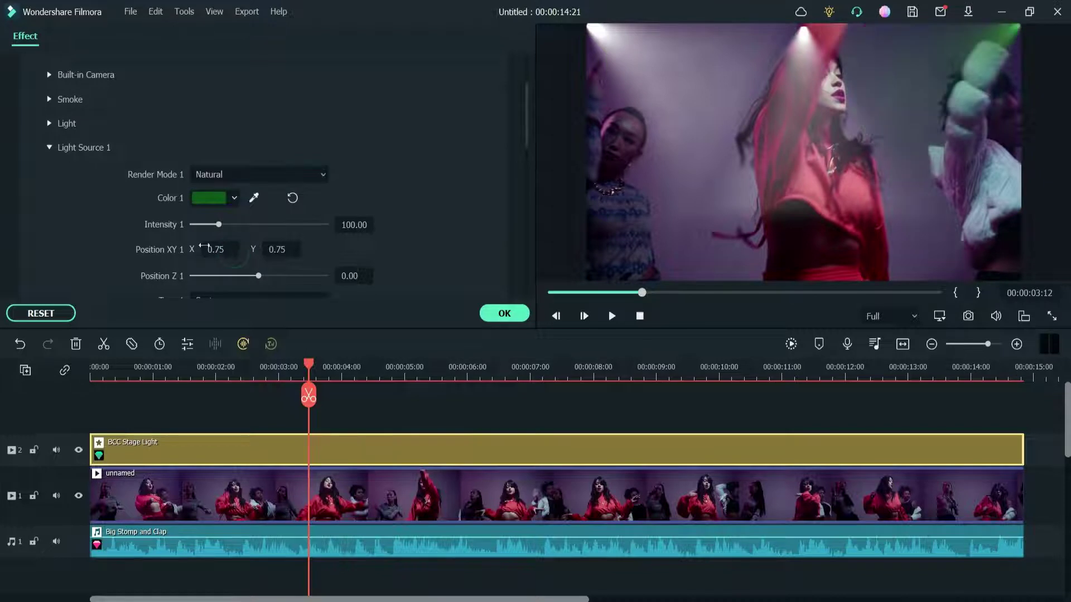
Raise Light Source 1 intensity to 151.04, reset its Z position to 0, and keep Spot type.
mouse_move(220, 226)
left_mouse_down()
mouse_move(243, 227)
mouse_move(233, 229)
left_mouse_up()
left_click_drag(527, 128, 526, 159)
left_click_drag(252, 191, 278, 186)
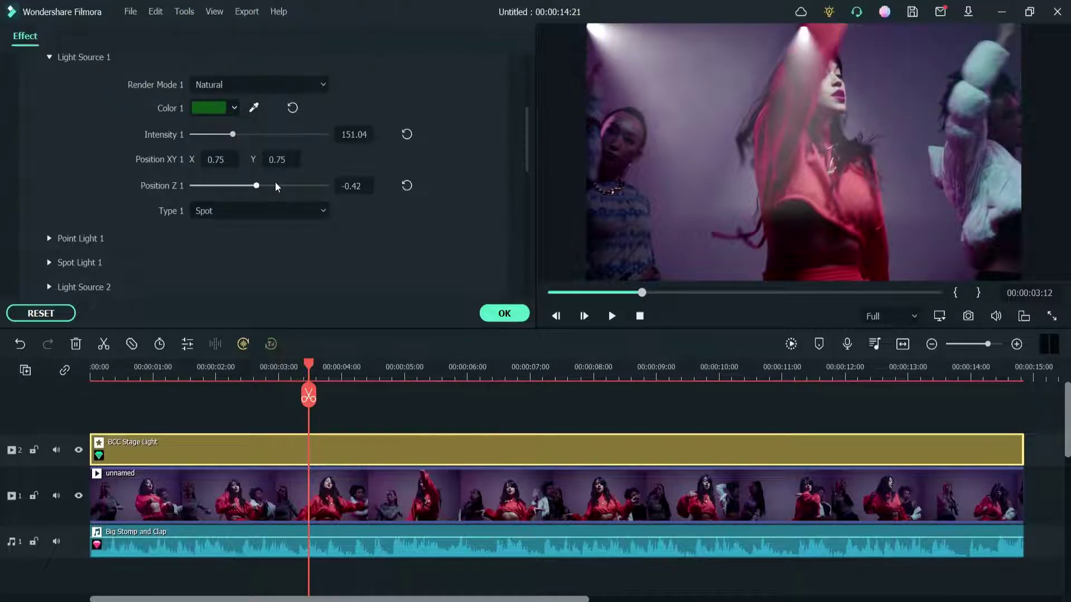
left_click(405, 186)
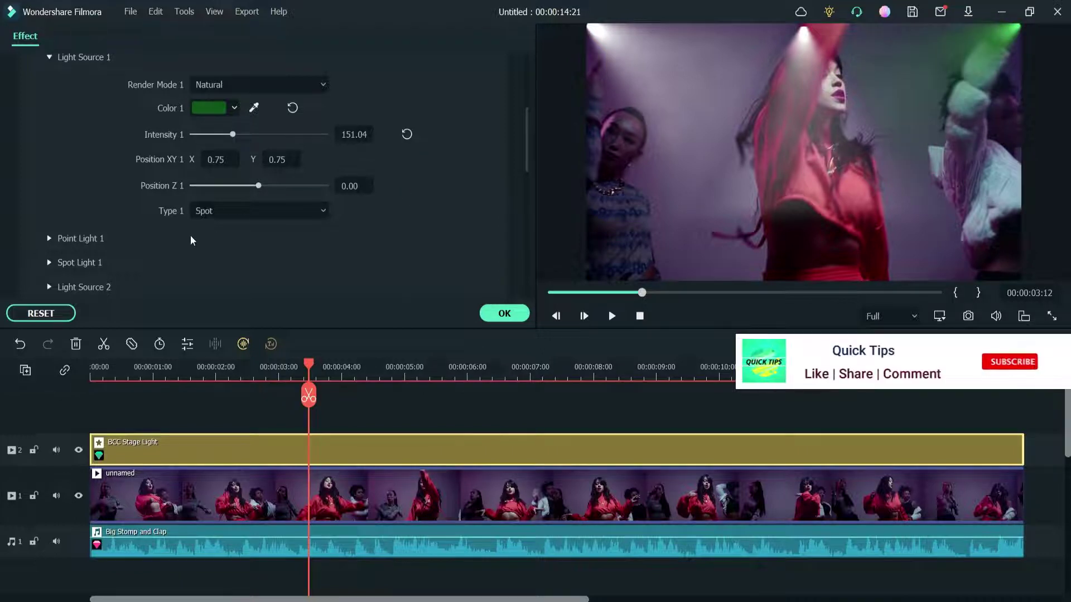
left_click(235, 214)
left_click(235, 212)
left_click(235, 212)
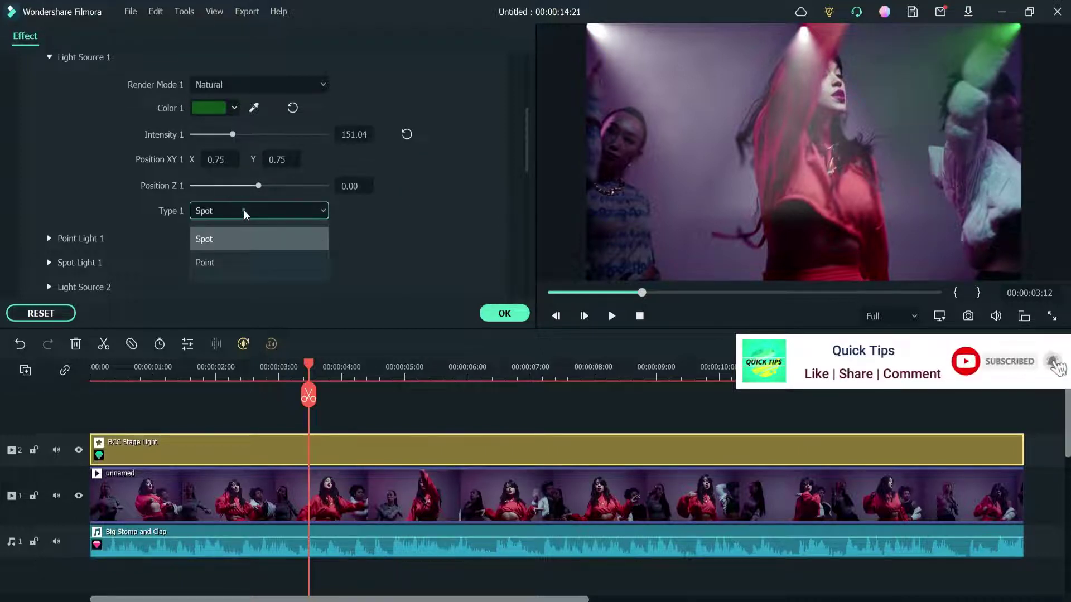
left_click(233, 262)
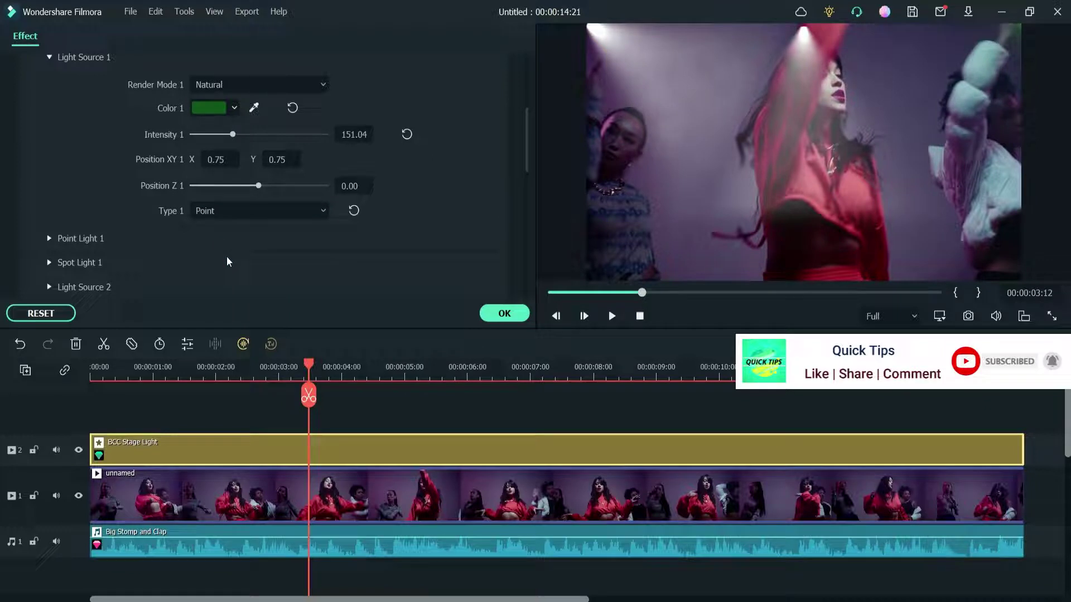
left_click(235, 210)
left_click(228, 242)
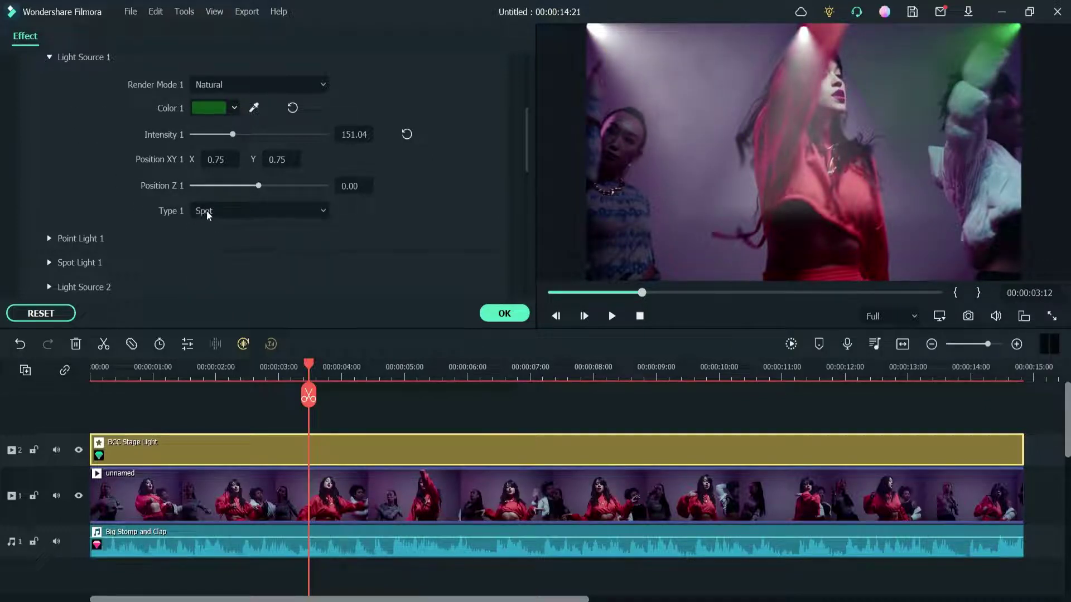
left_click(50, 59)
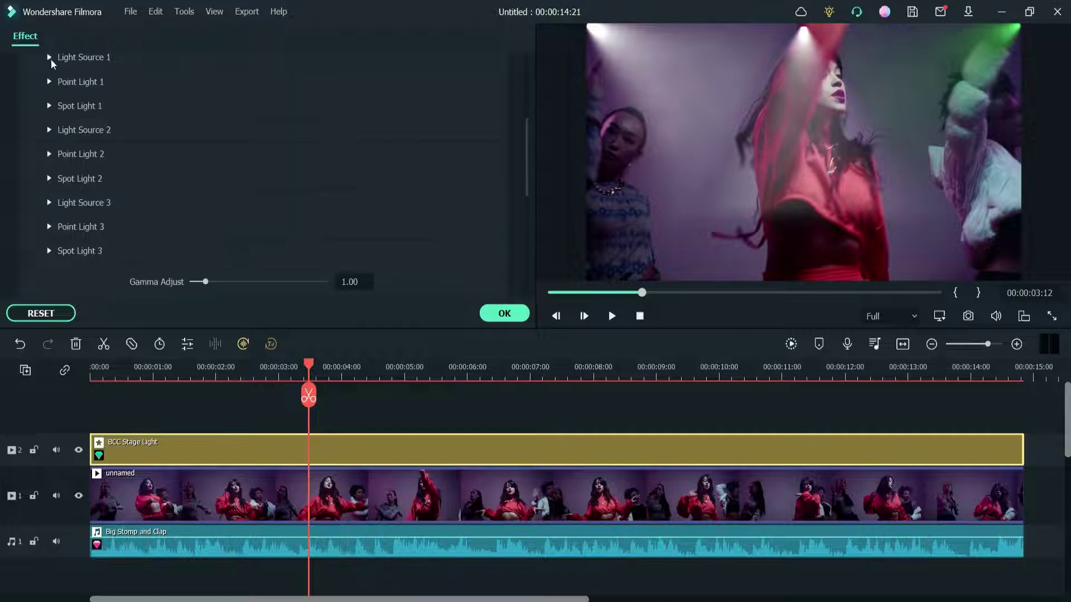
Reset Spot Light 1's interest depth to 0 and keep Natural Light after trying Distance FallOff and Constant.
left_click(50, 106)
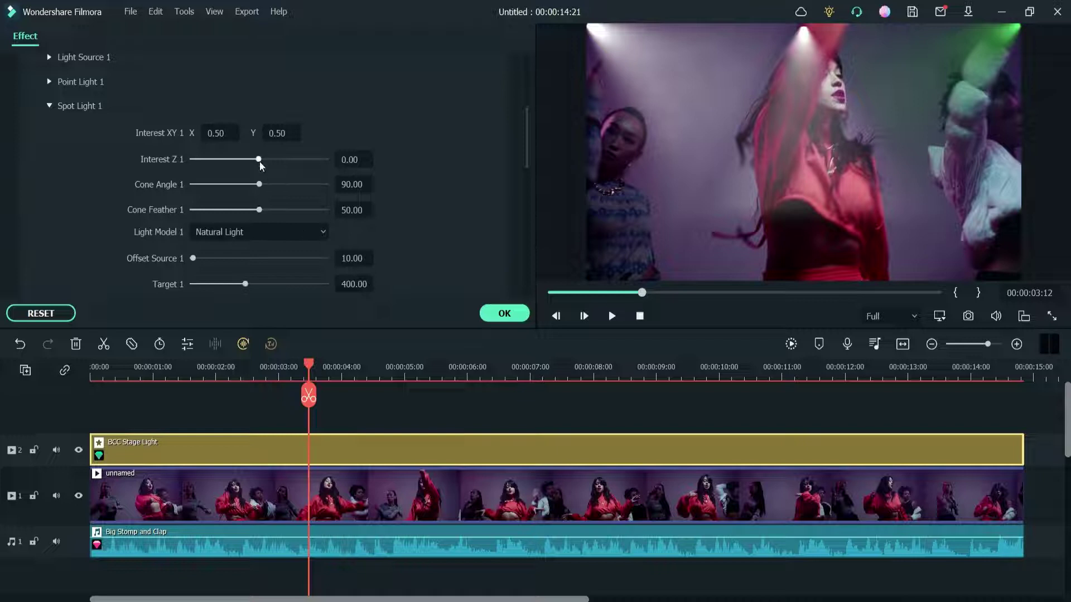
left_click_drag(259, 162, 251, 211)
left_click(406, 160)
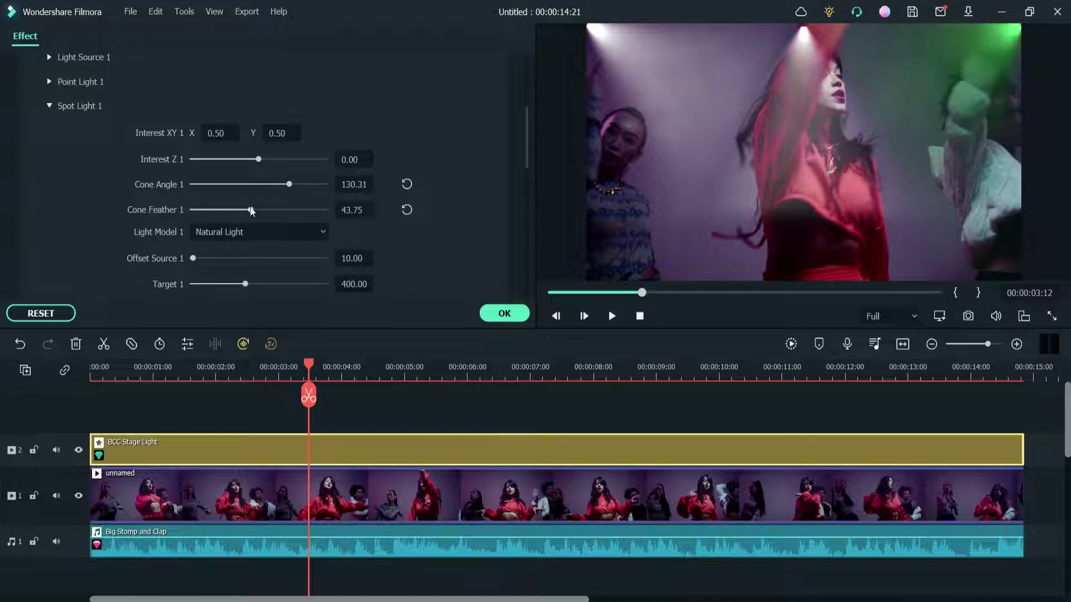
left_click(259, 235)
left_click(253, 310)
left_click(249, 237)
left_click(244, 331)
left_click(254, 263)
Set Spot Light 1's offset source to 0 and its target to 598.96.
left_click_drag(193, 258, 160, 257)
left_click_drag(246, 285, 268, 286)
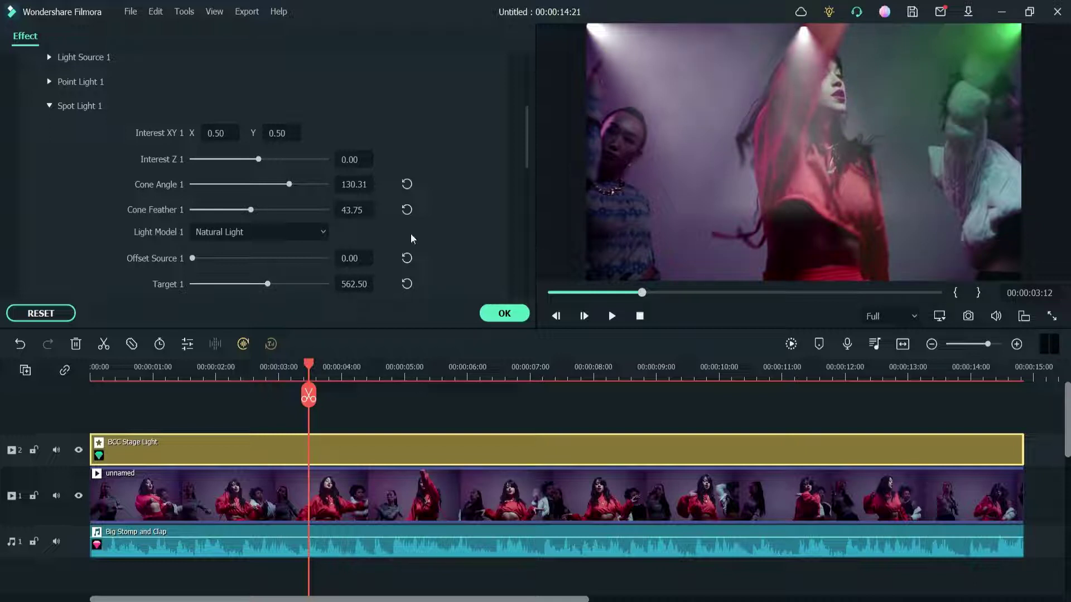
mouse_move(269, 286)
left_mouse_down()
mouse_move(292, 284)
mouse_move(272, 287)
left_mouse_up()
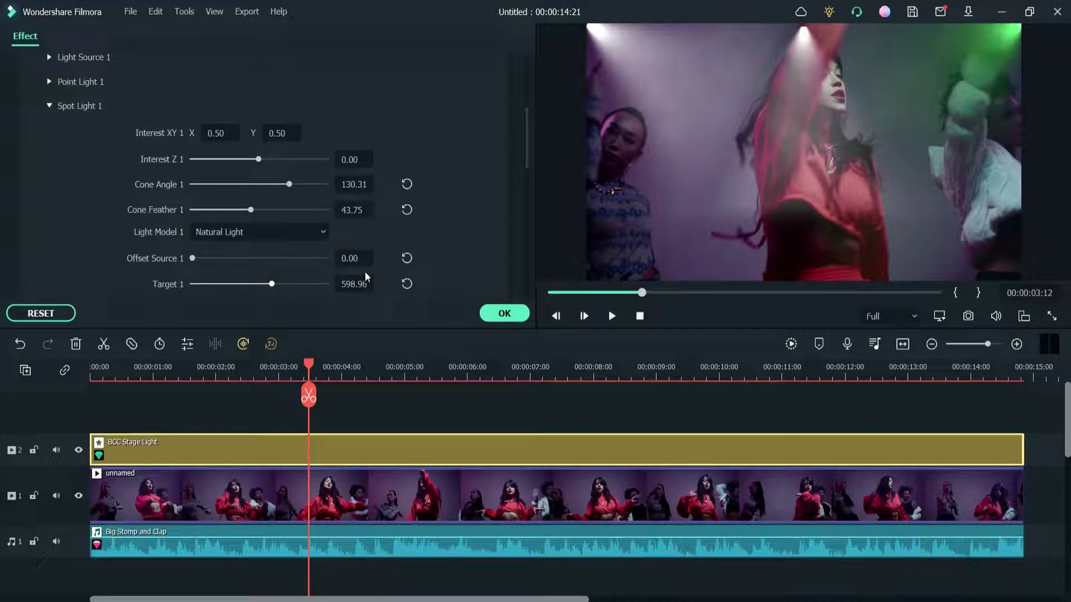
left_click(477, 214)
left_click(527, 147)
left_click_drag(526, 160, 525, 165)
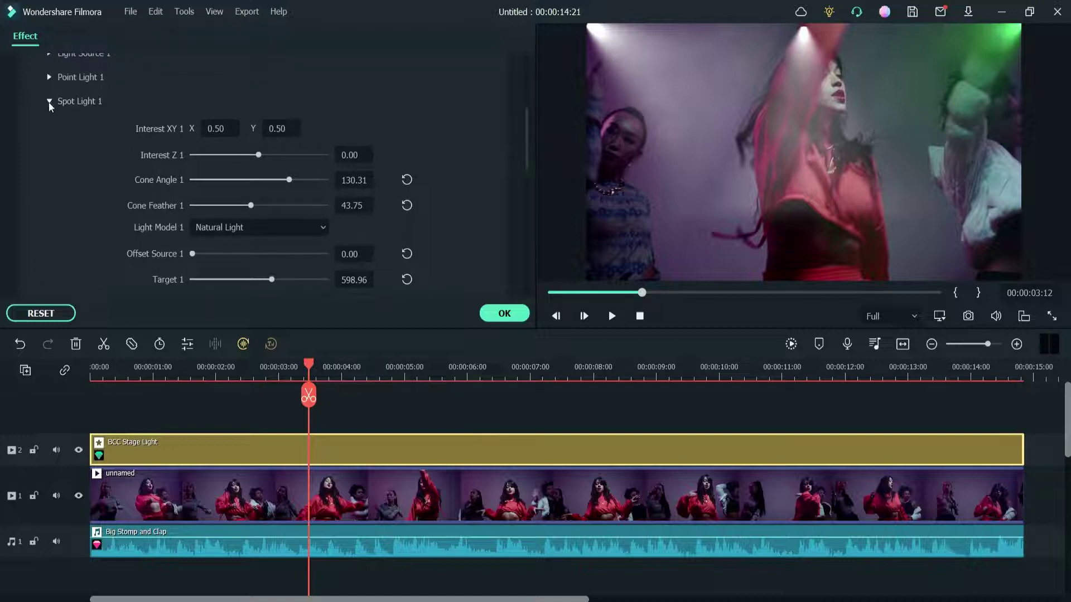
Try Strong render mode on Light Source 2, then return it to Natural.
left_click(49, 102)
left_click(49, 127)
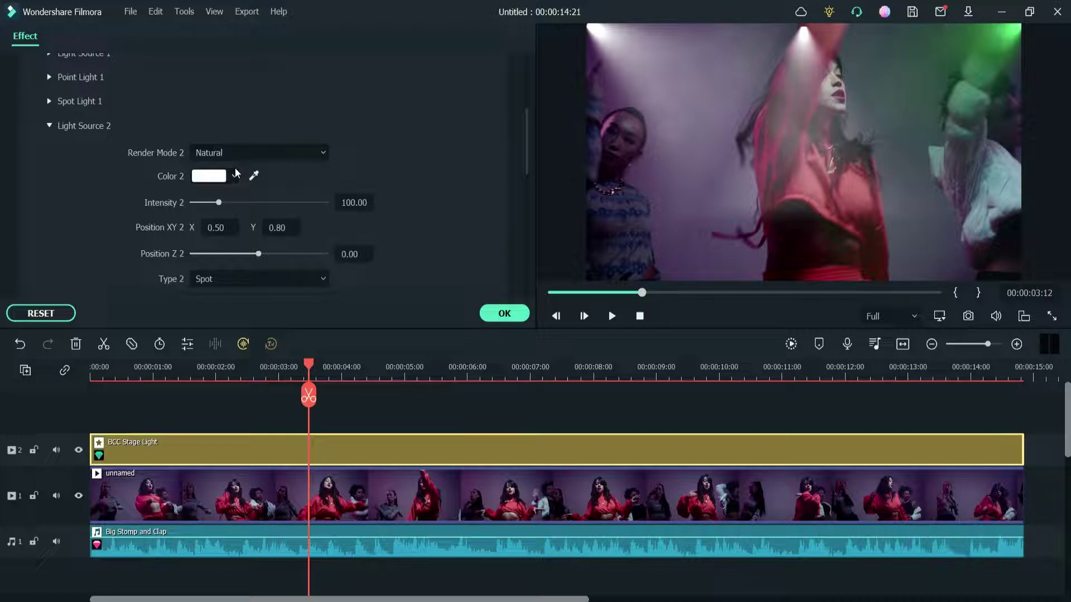
left_click(241, 152)
left_click(233, 253)
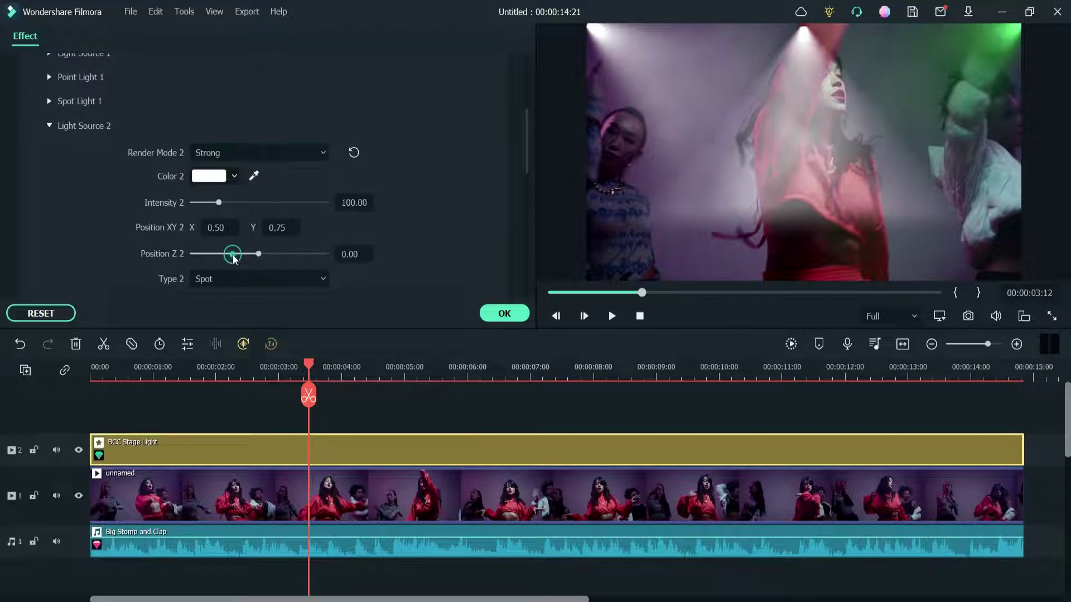
left_click(264, 162)
left_click(258, 149)
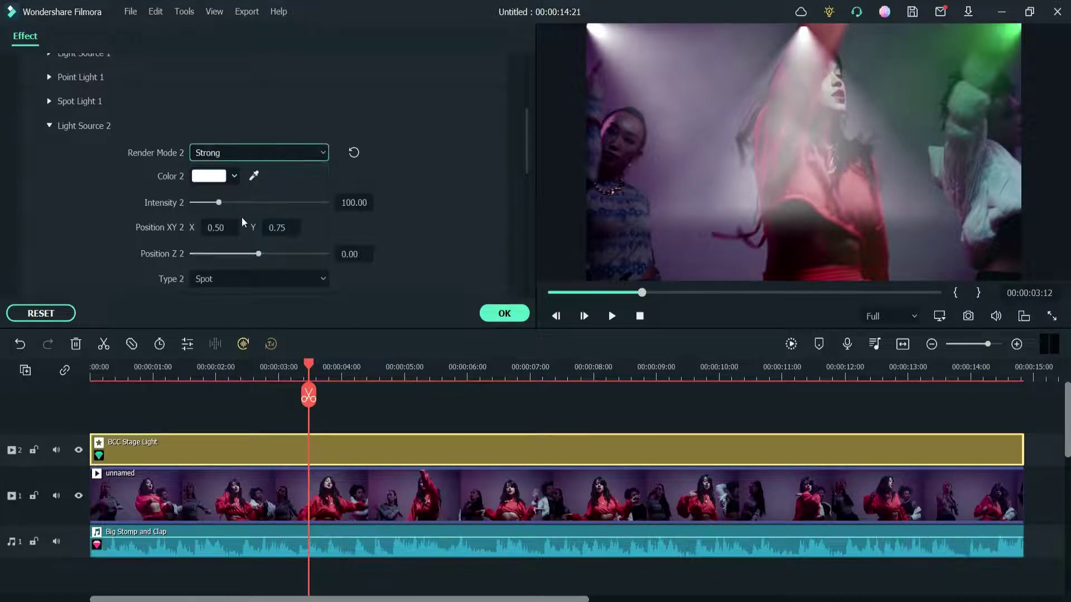
left_click(243, 222)
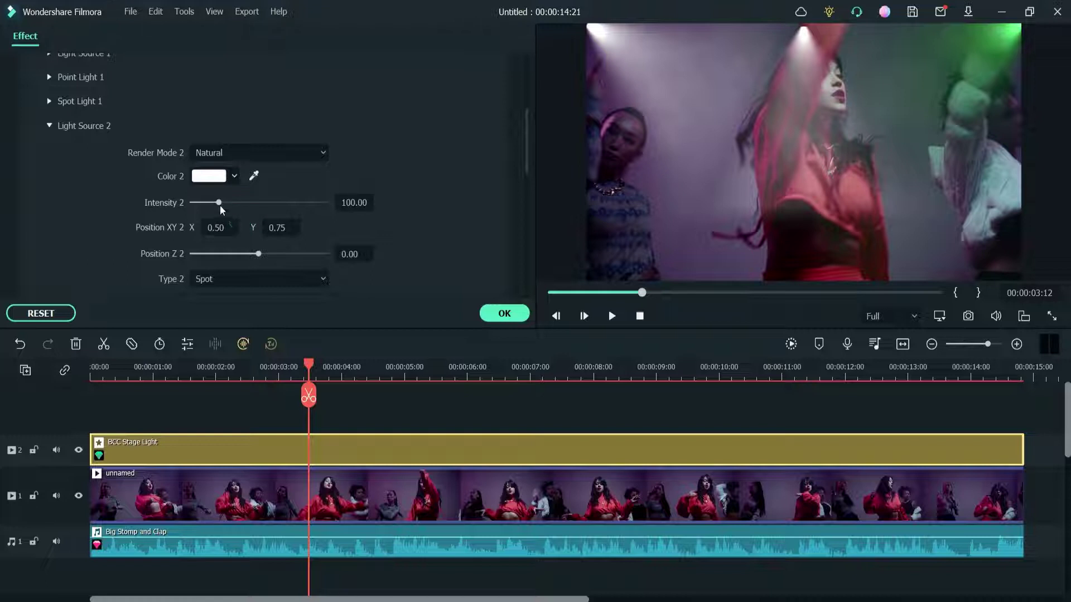
Raise Light Source 2's intensity to 111.98 and set its Z position to -0.10.
mouse_move(221, 210)
left_mouse_down()
mouse_move(241, 209)
mouse_move(222, 209)
left_mouse_up()
mouse_move(259, 256)
left_mouse_down()
mouse_move(227, 254)
mouse_move(270, 256)
mouse_move(261, 254)
left_mouse_up()
left_click(407, 255)
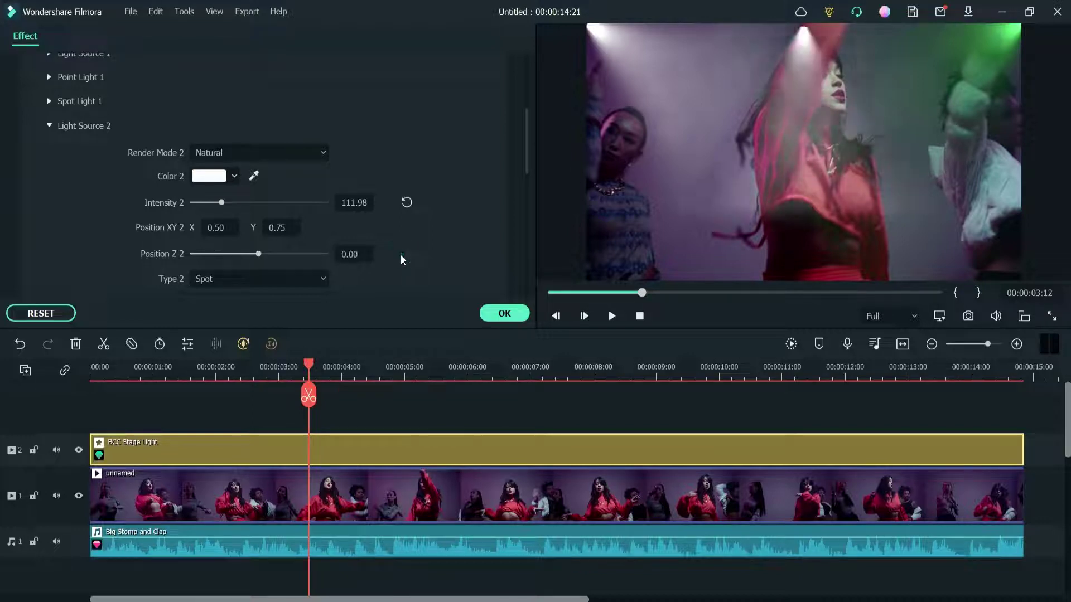
left_click_drag(258, 256, 260, 255)
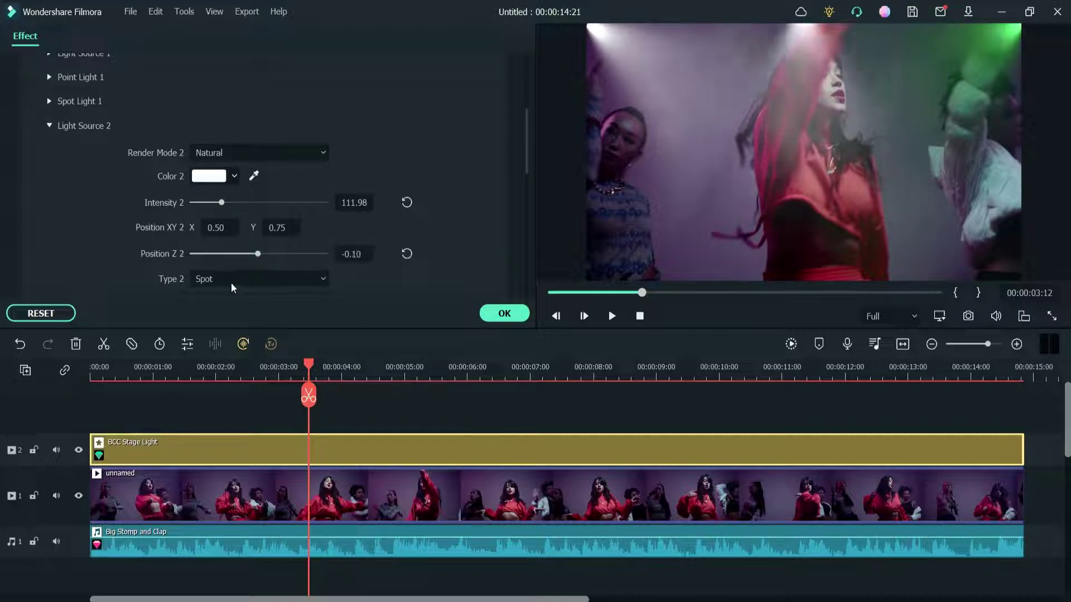
Set Spot Light 2's Interest Z to 0.10 and push its target out to 578.13.
left_click(50, 127)
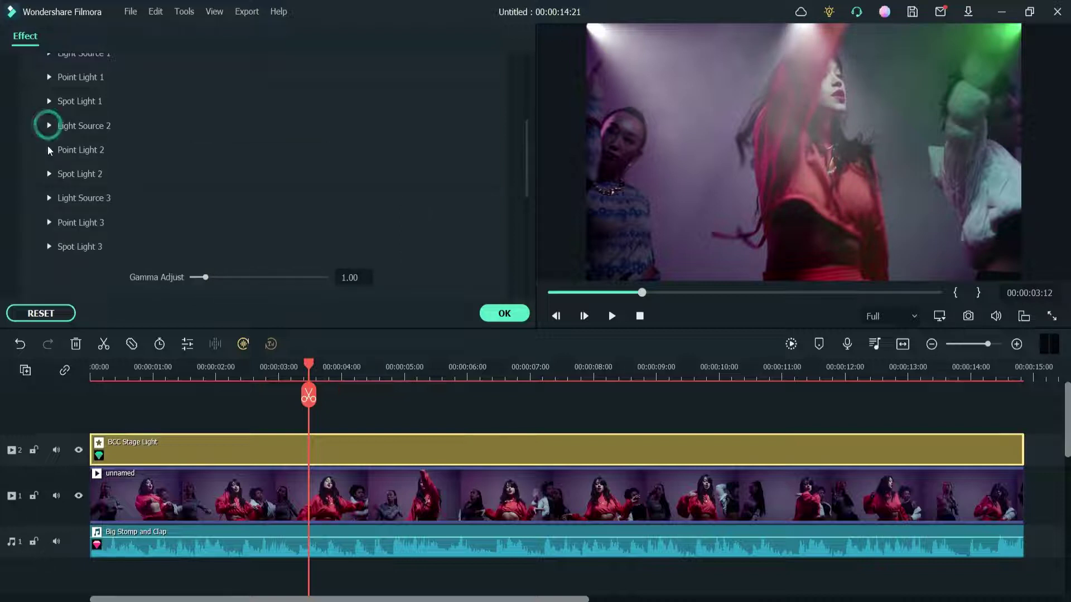
left_click(49, 176)
left_click_drag(258, 229, 250, 277)
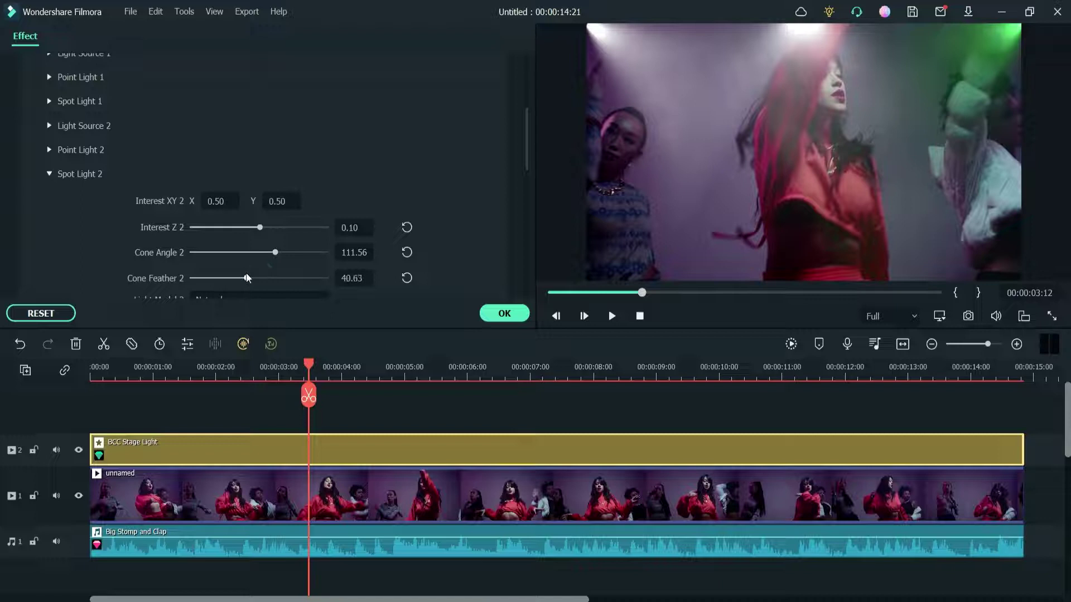
scroll(526, 155, "down", 3)
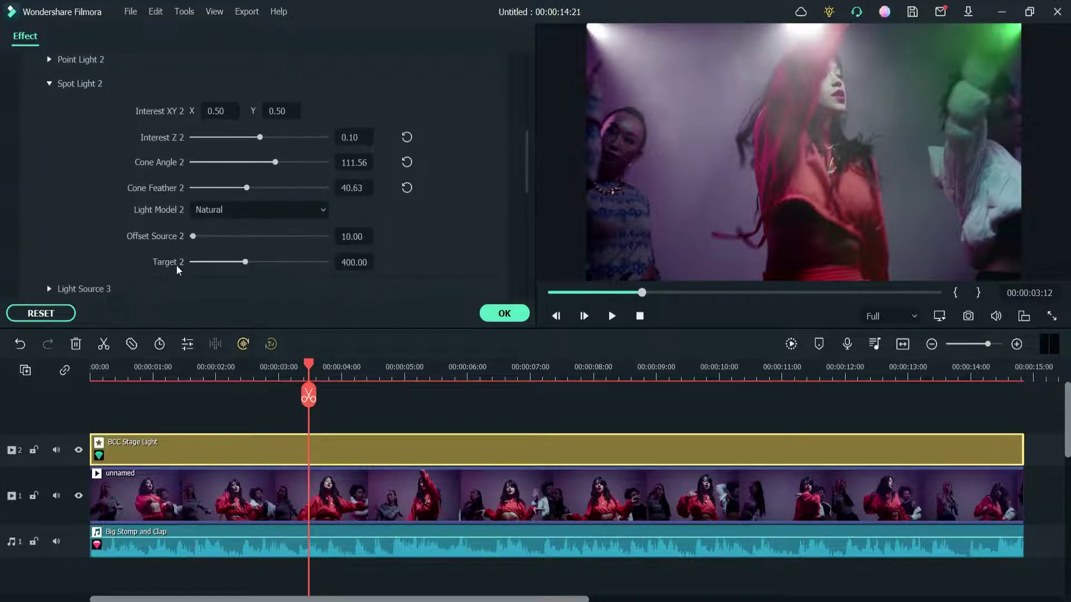
left_click_drag(245, 262, 271, 268)
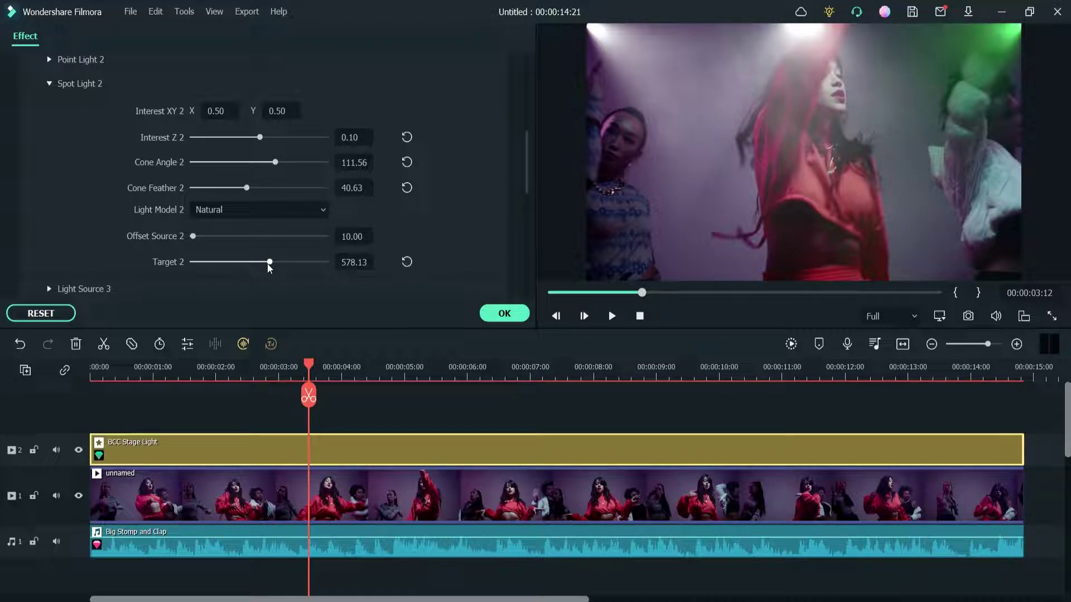
left_click(49, 83)
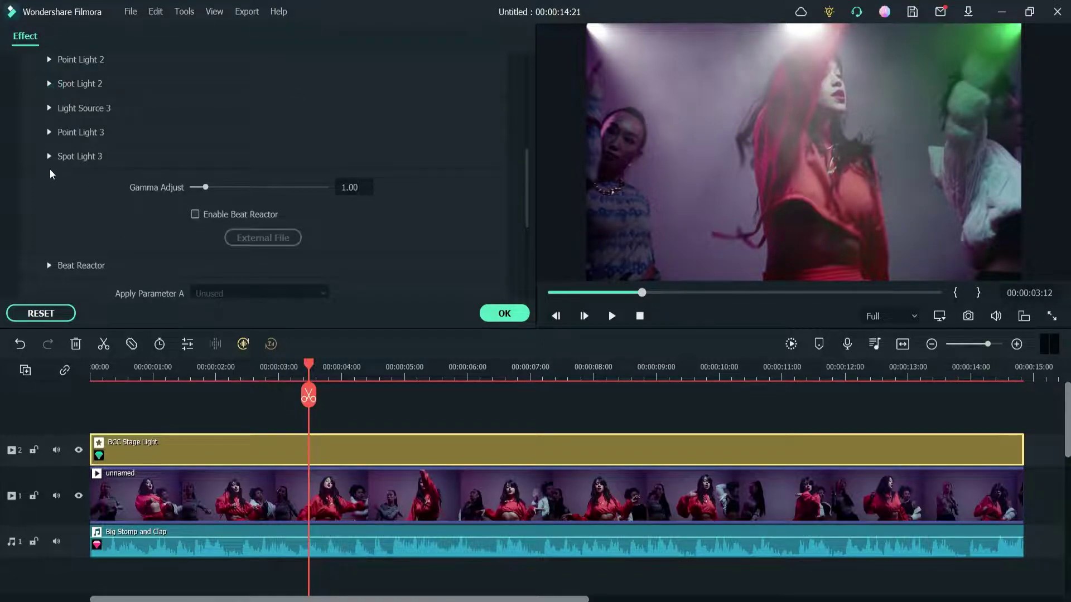
left_click(49, 108)
left_click(49, 107)
left_click_drag(524, 190, 525, 178)
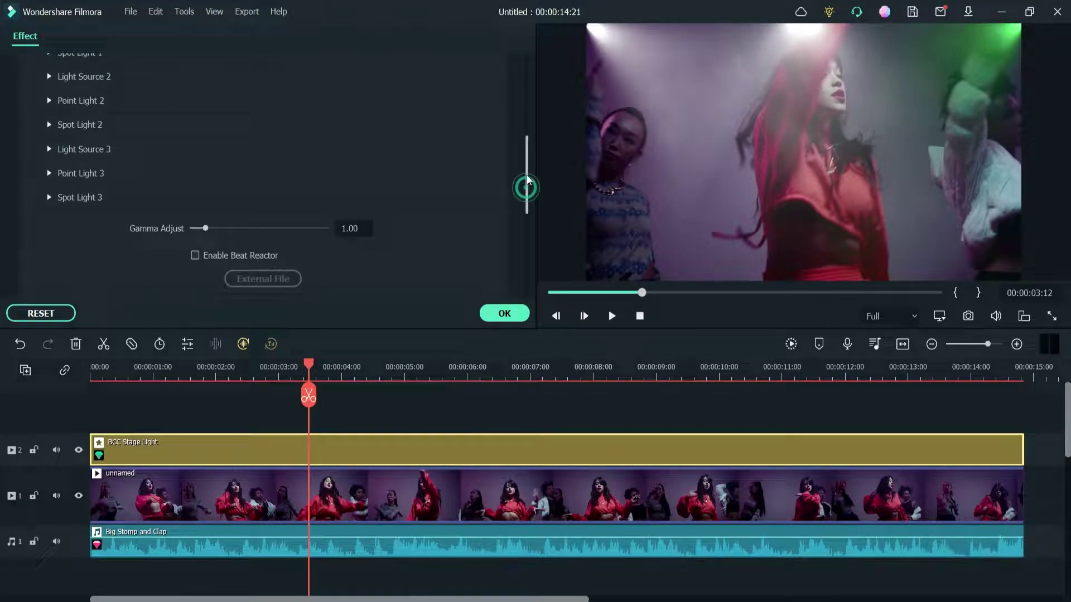
Pick dark blue as Color 2 and set Intensity 2 to 125, then show Light Source 3.
left_click(52, 77)
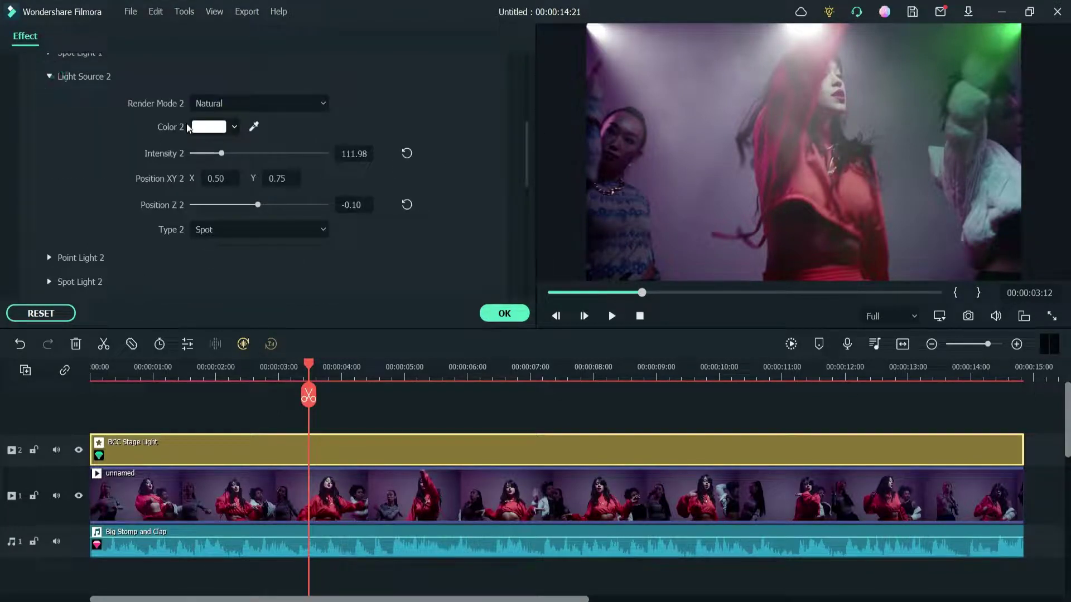
left_click(203, 127)
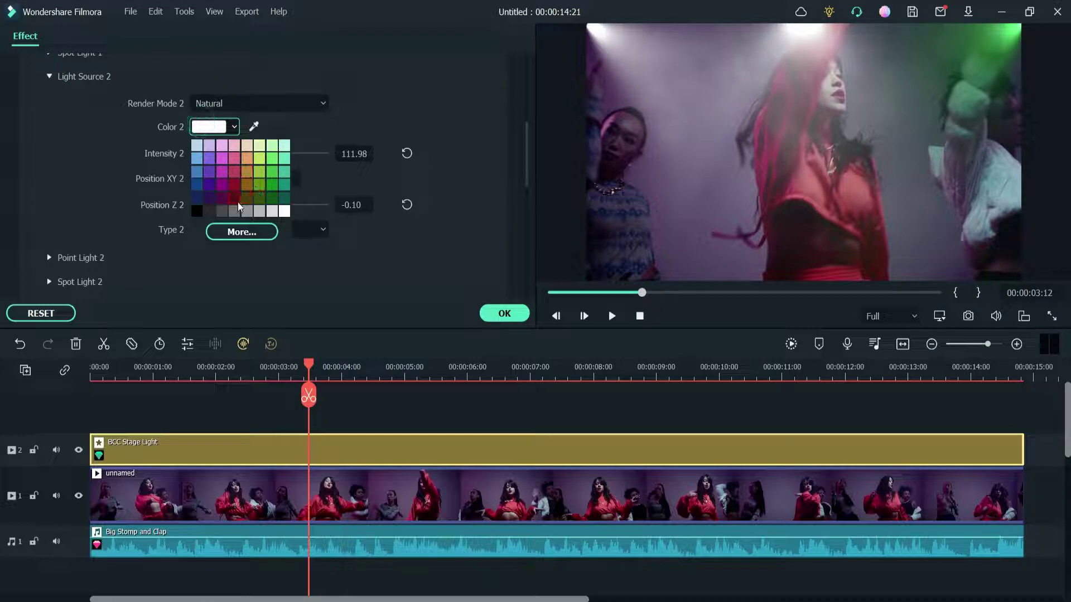
left_click(196, 200)
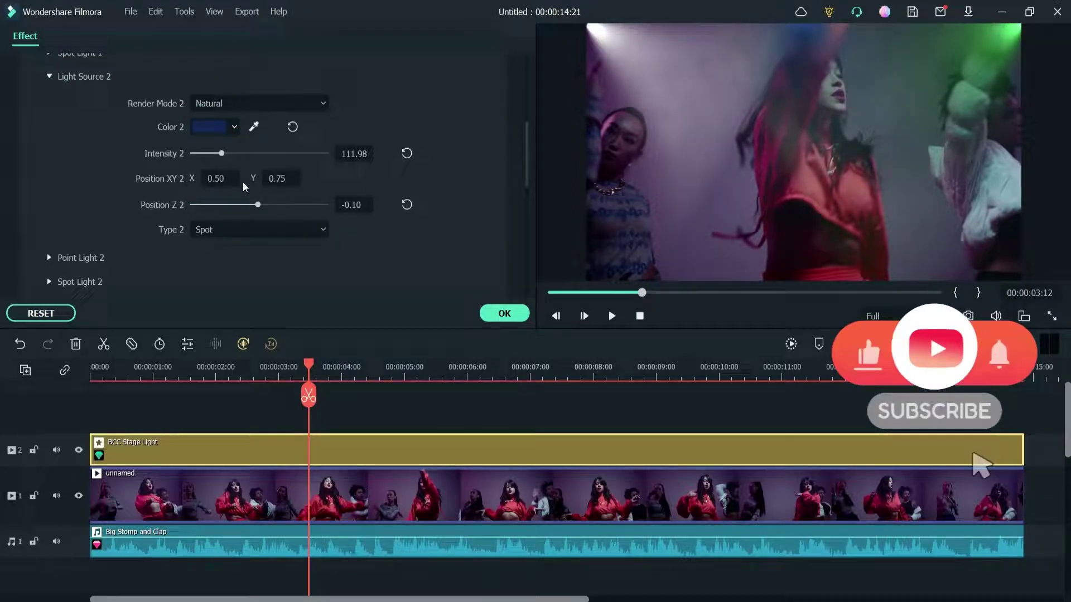
left_click_drag(223, 155, 232, 160)
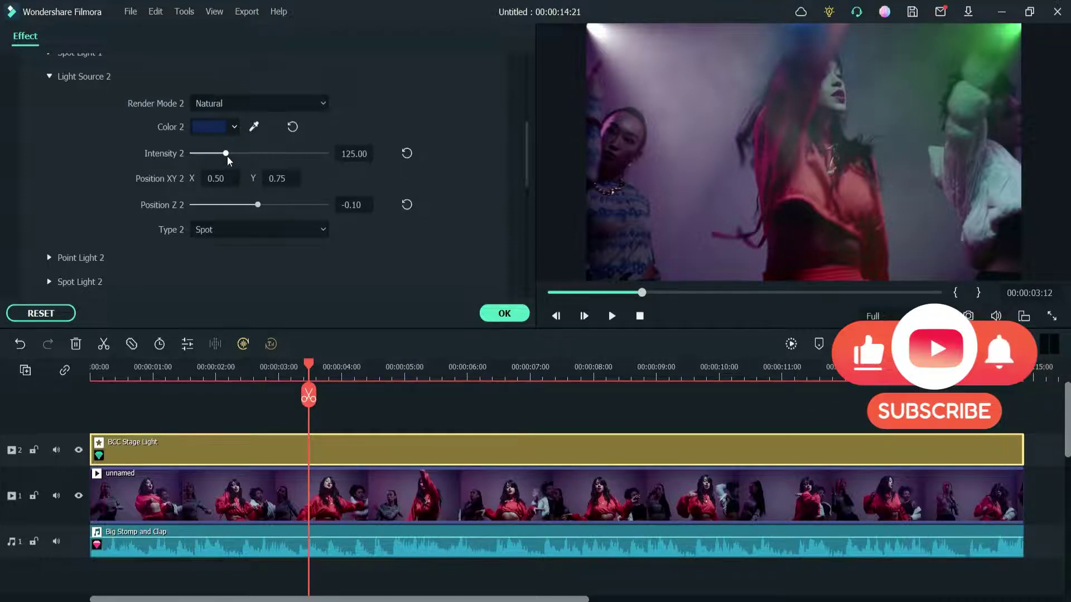
left_click(48, 77)
left_click(49, 150)
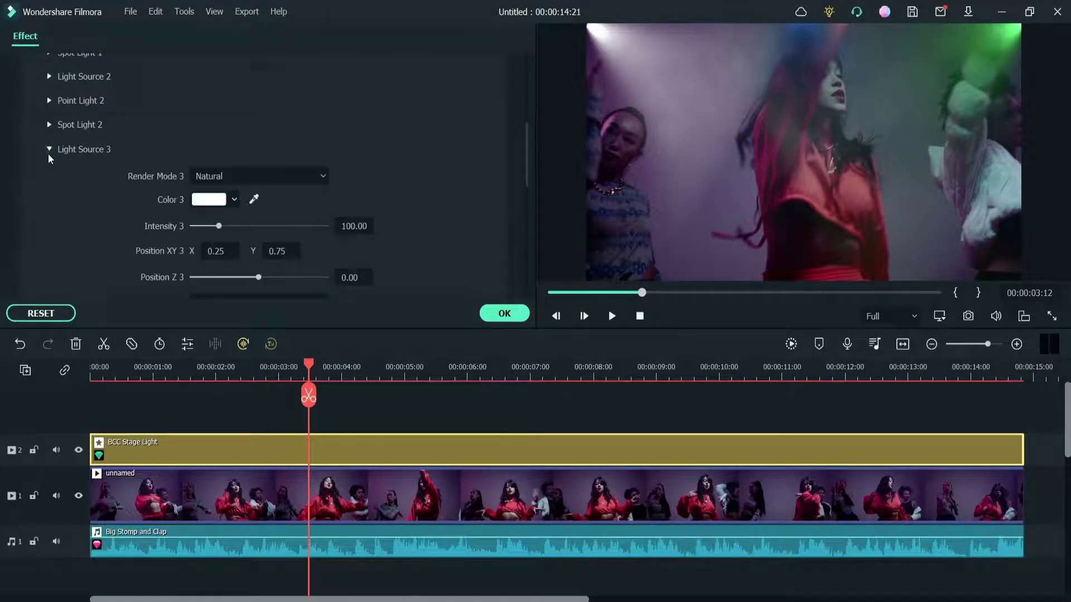
Make the third light yellow-green with intensity 140.63 and Z position -0.21.
left_click(203, 202)
left_click(258, 228)
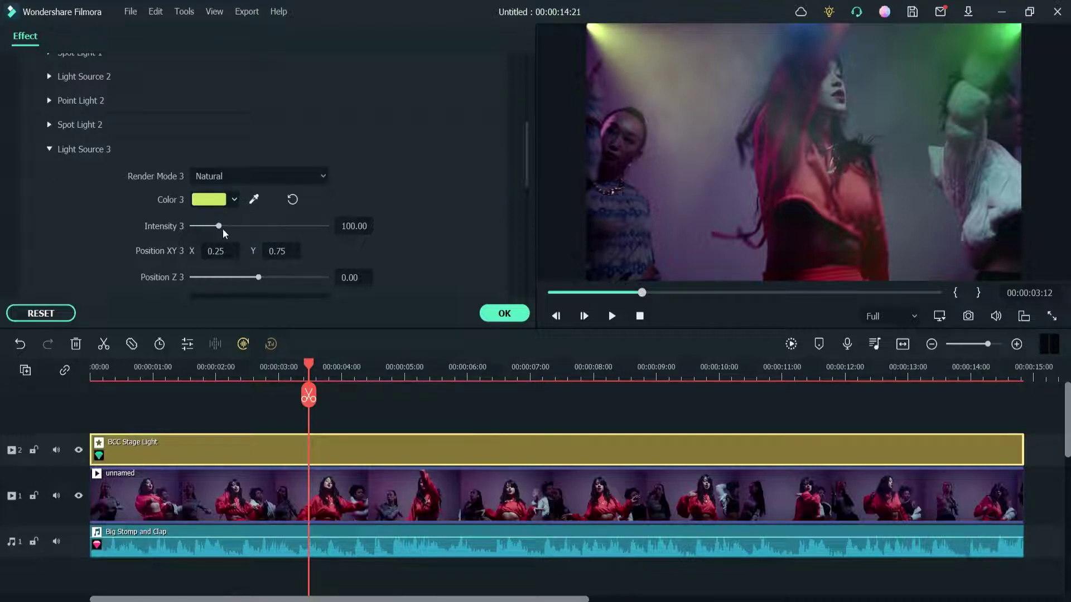
left_click_drag(219, 228, 230, 231)
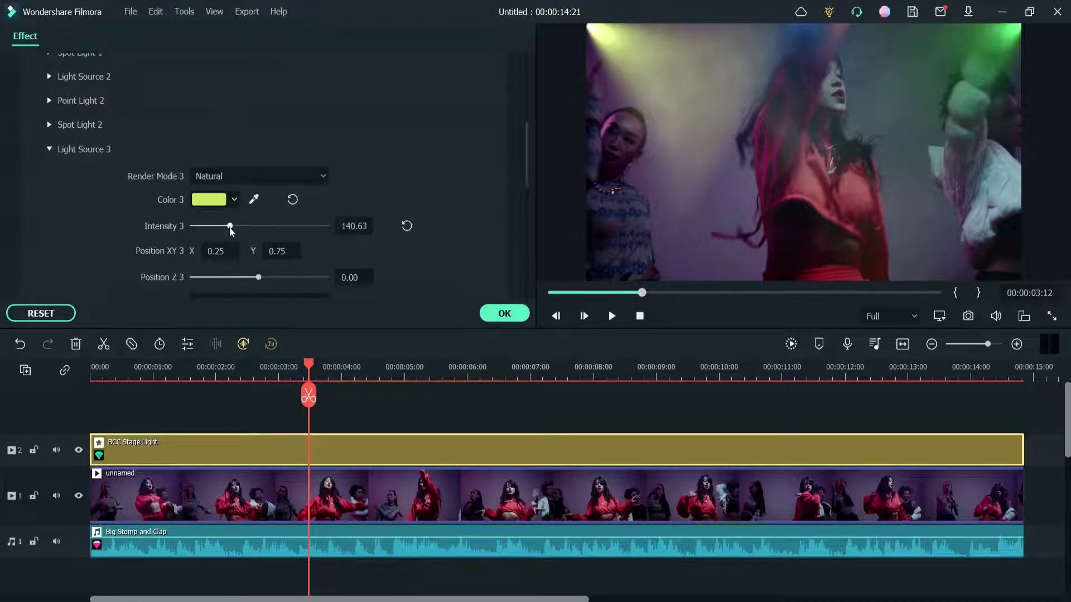
left_click_drag(259, 282, 258, 281)
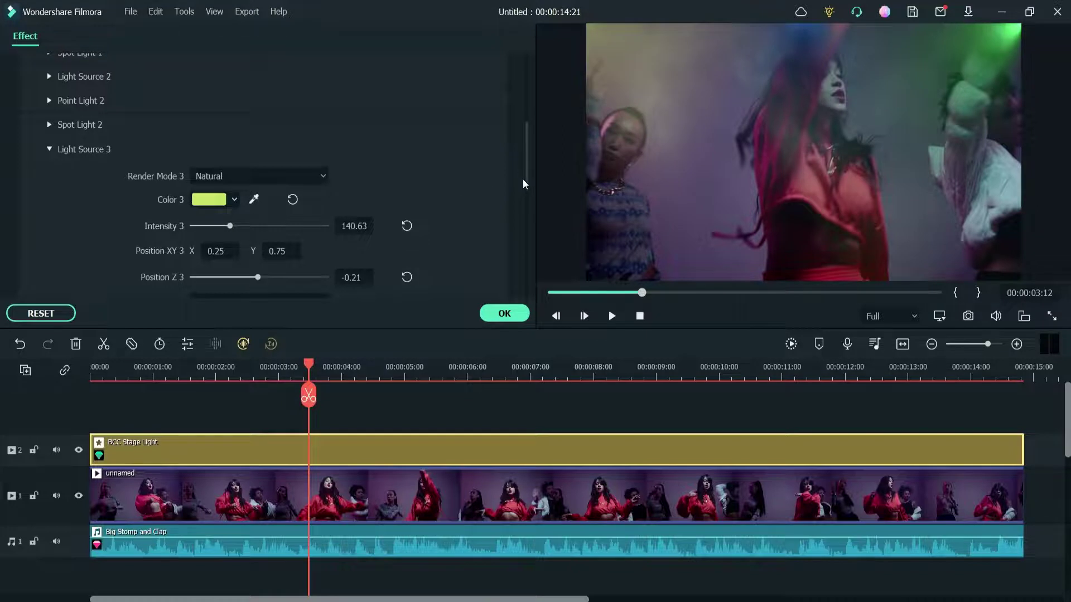
Give Spot Light 3 a 116.25 cone with 66.67 feather, set gamma to 1.25, and apply.
scroll(524, 182, "down", 4)
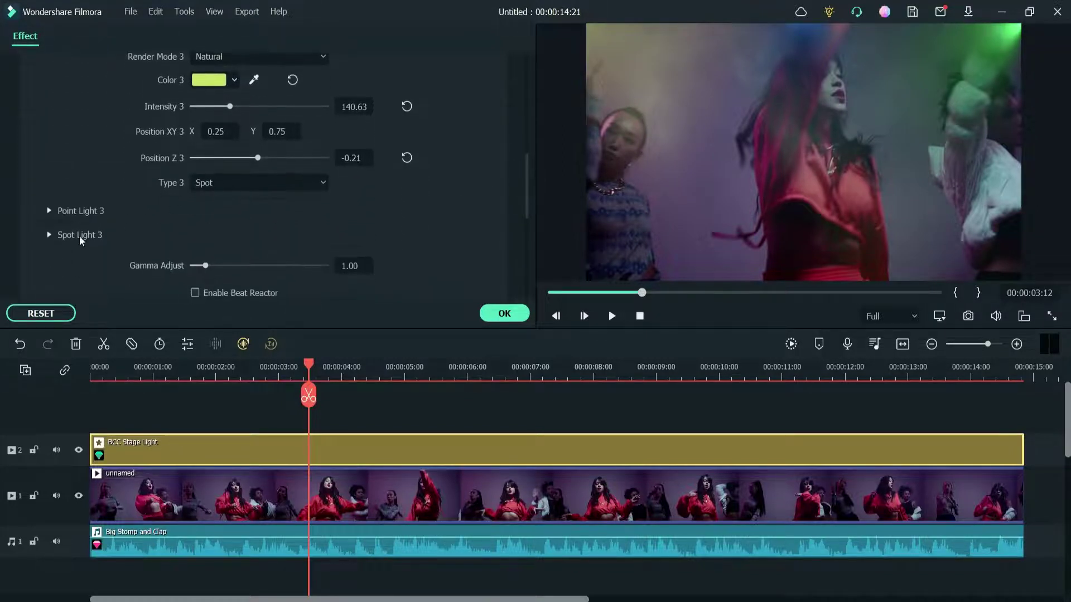
left_click(50, 235)
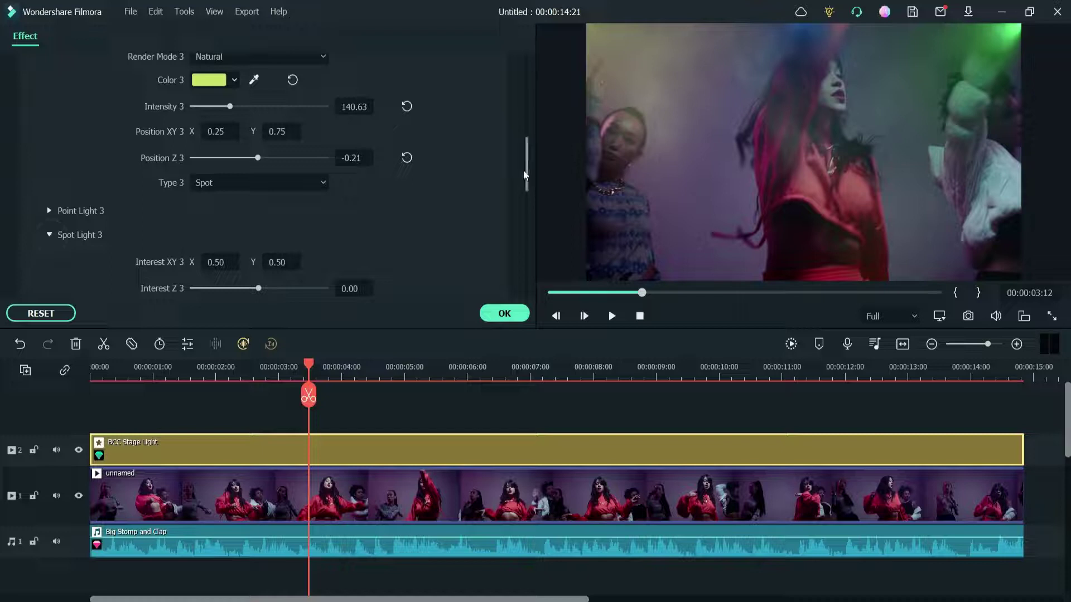
scroll(529, 178, "down", 4)
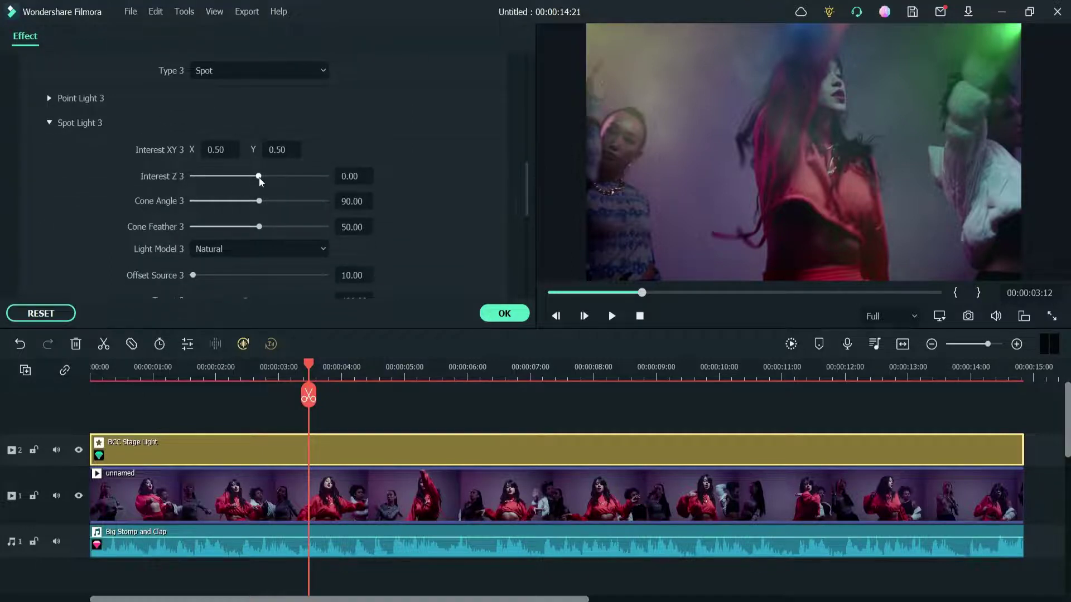
left_click_drag(259, 178, 258, 179)
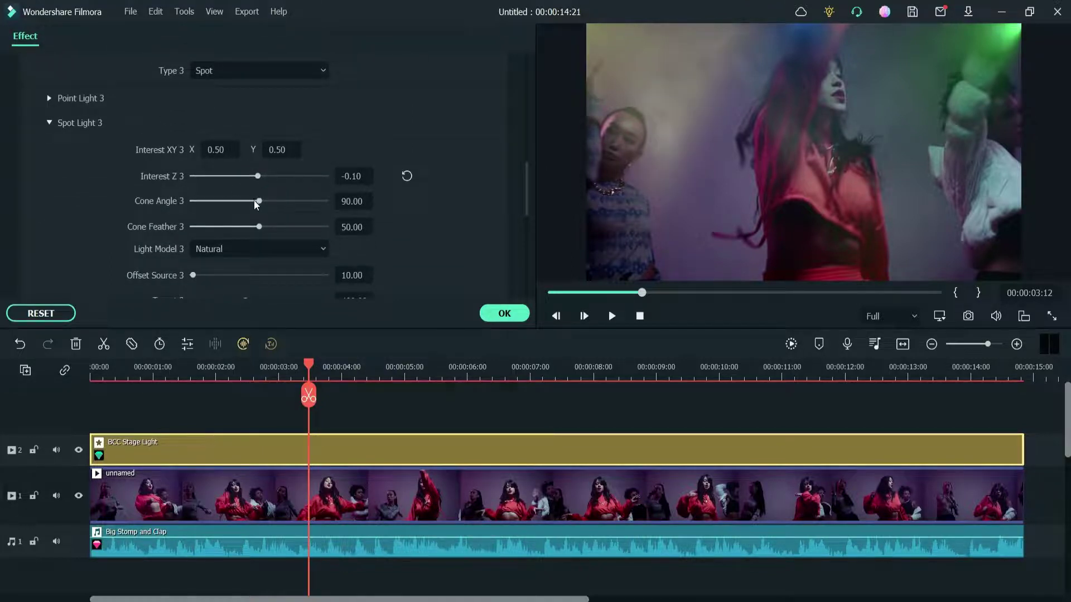
left_click(407, 176)
left_click_drag(259, 202, 280, 226)
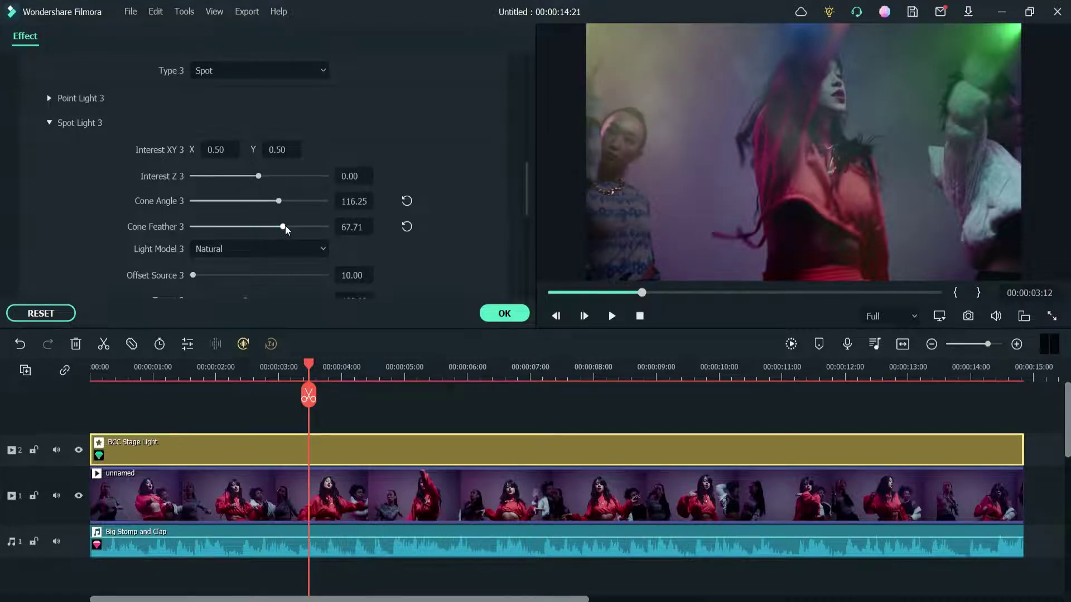
left_click_drag(527, 170, 526, 208)
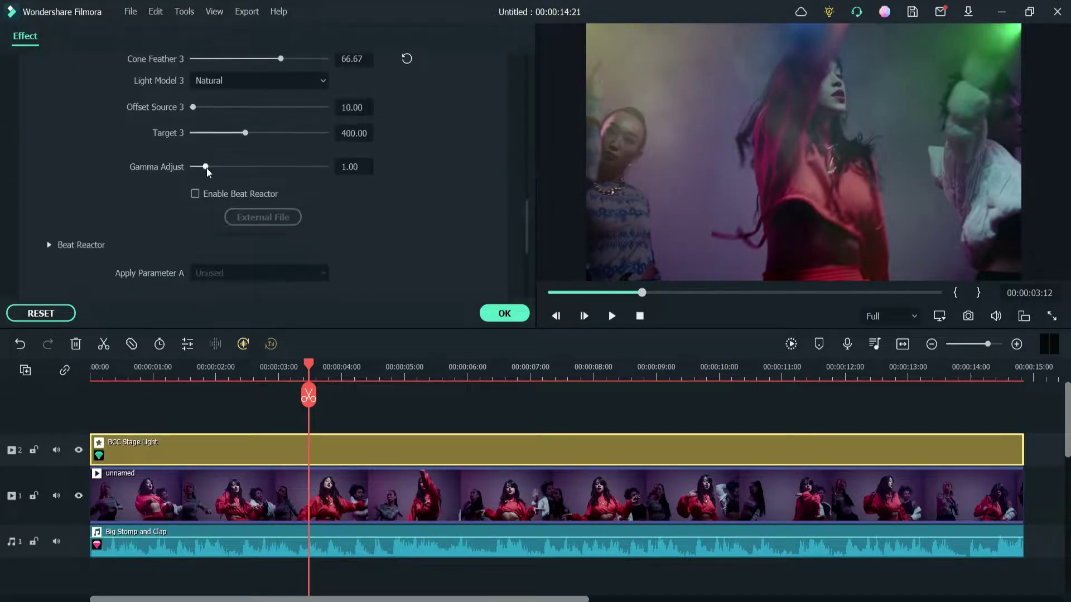
left_click_drag(206, 168, 210, 167)
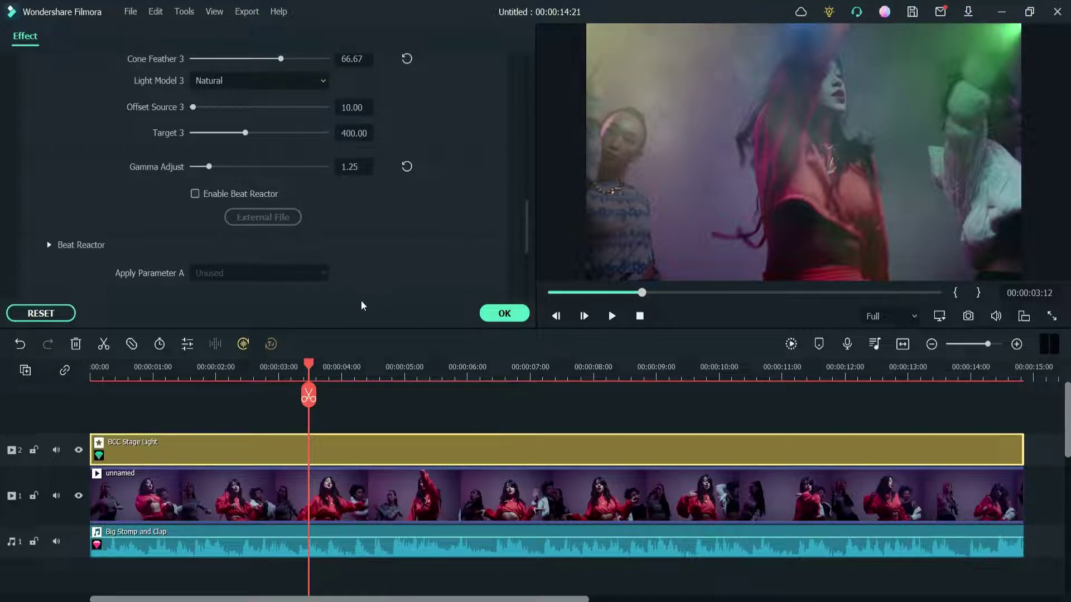
left_click(494, 318)
left_click(612, 316)
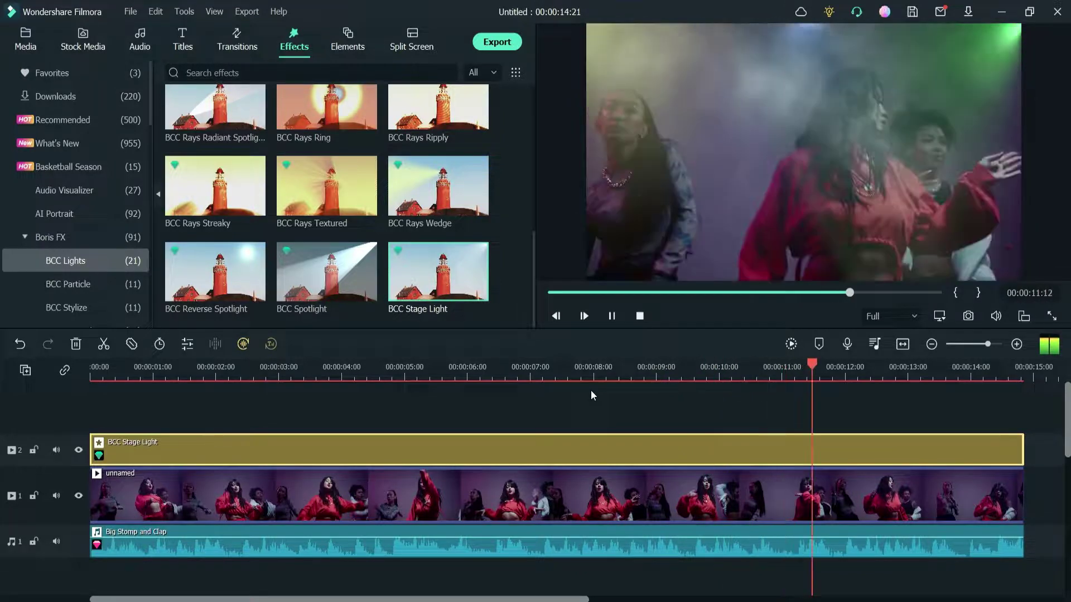
key("space")
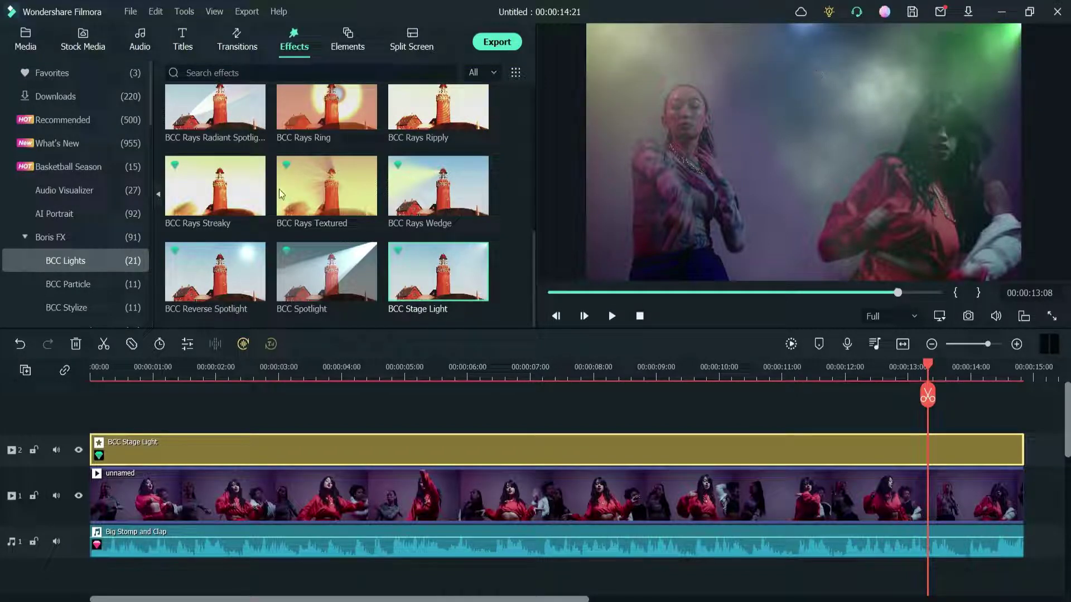
Uncheck Smoke On in BCC Stage Light and play the clip from about two seconds in.
double_click(288, 463)
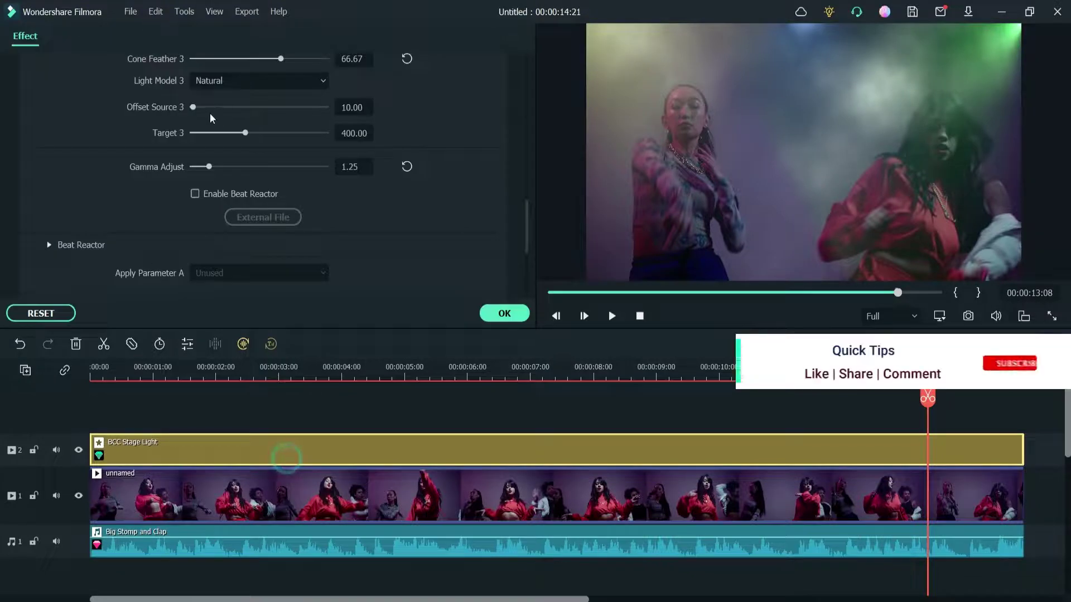
left_click(49, 211)
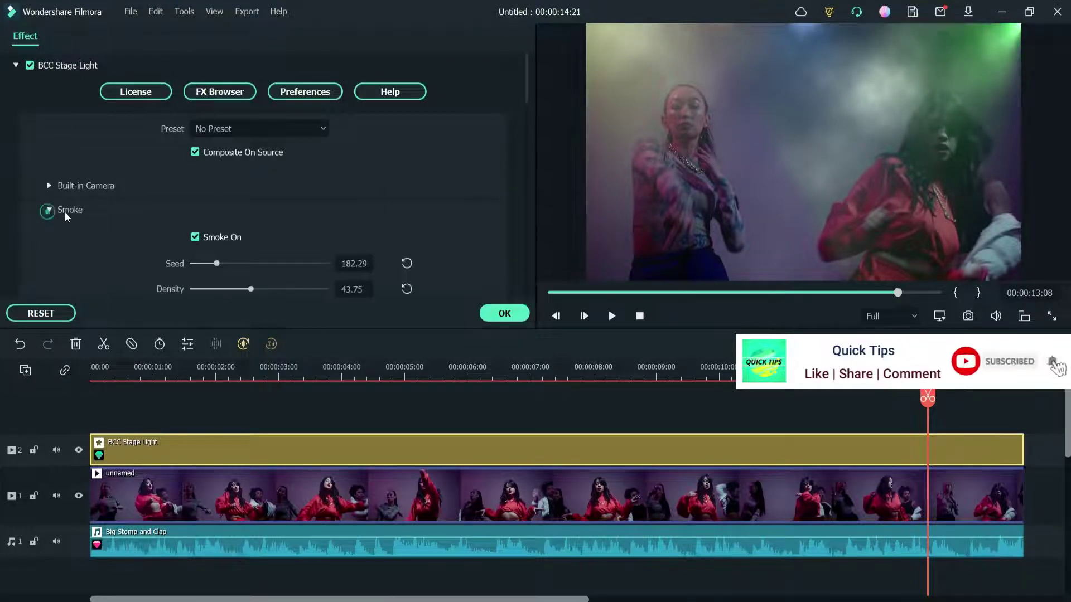
left_click(192, 239)
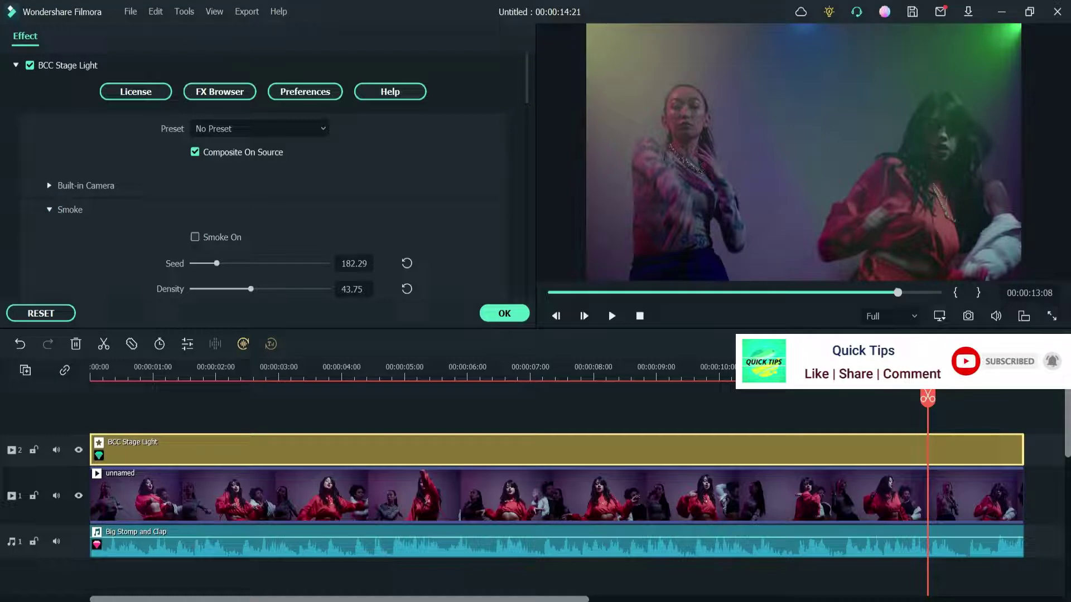
left_click_drag(927, 397, 225, 398)
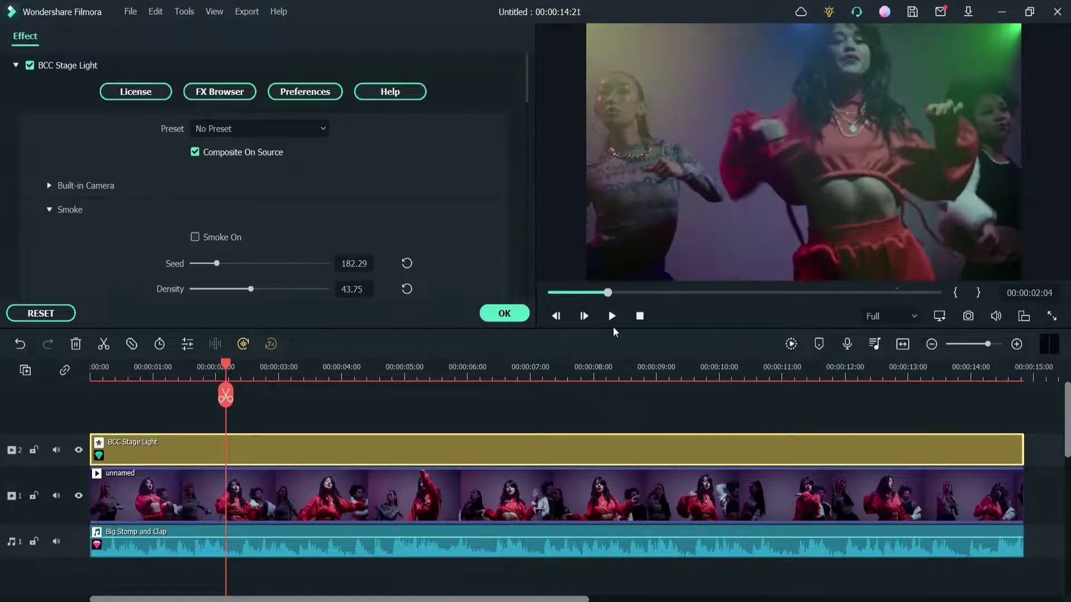
left_click(612, 316)
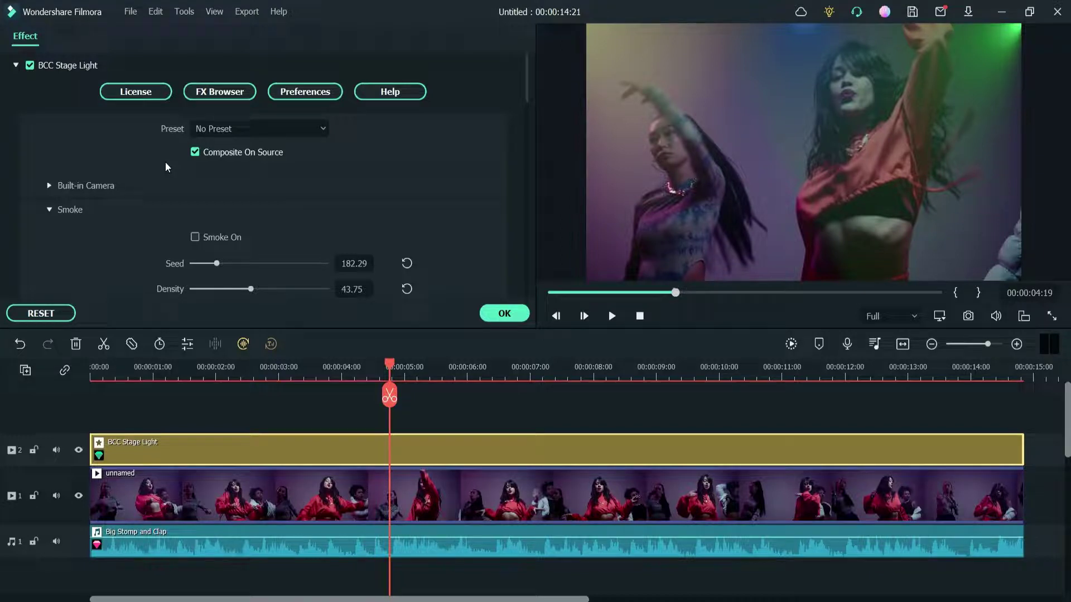
left_click(504, 313)
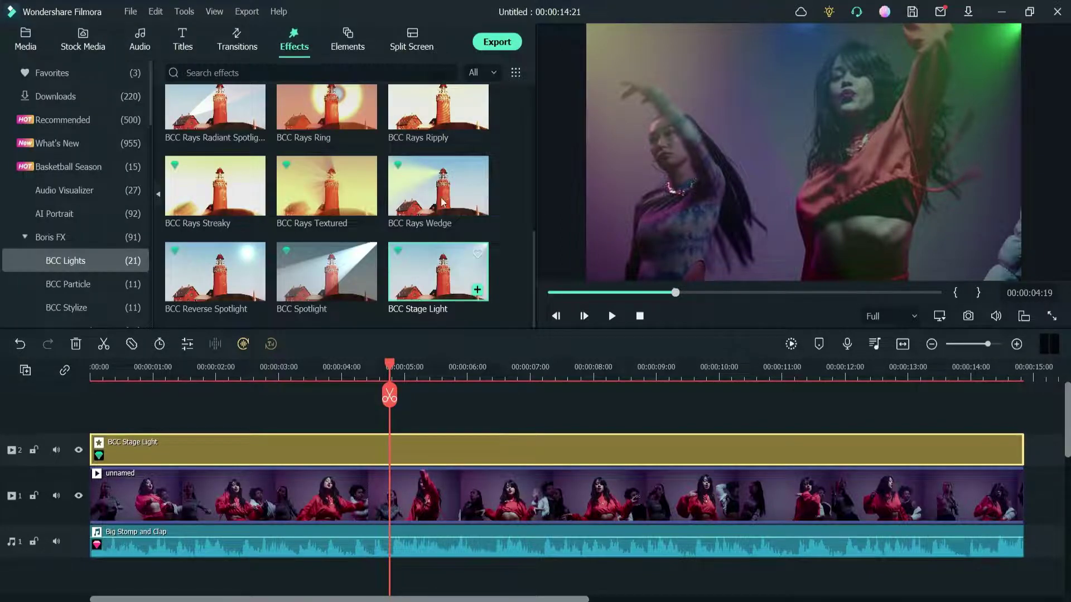
Export the video to Stage-light-1.mp4, then delete the BCC Stage Light clip from the timeline.
left_click(497, 42)
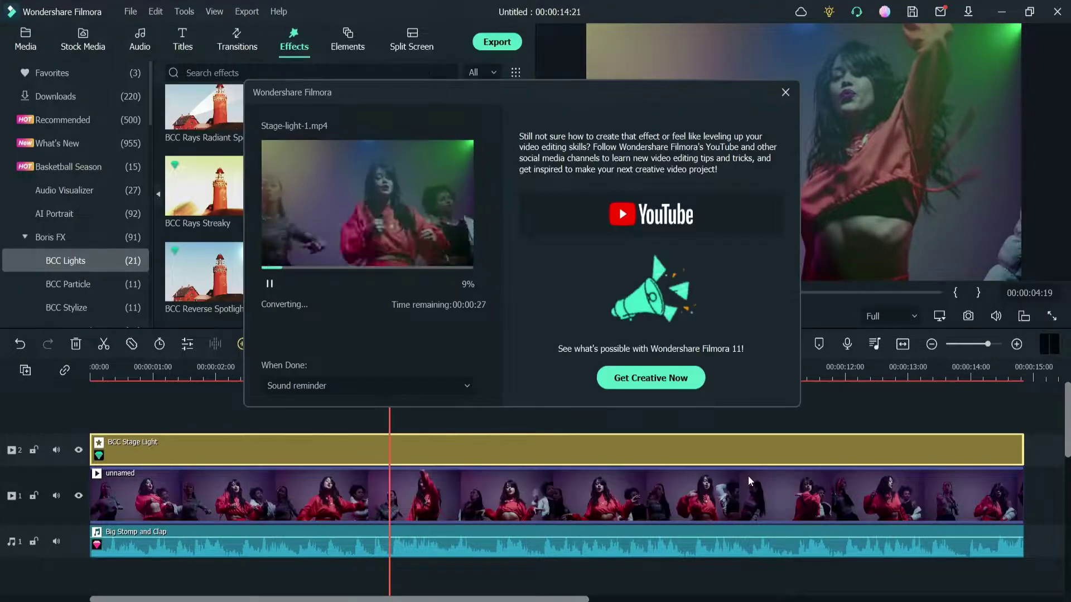
left_click(457, 392)
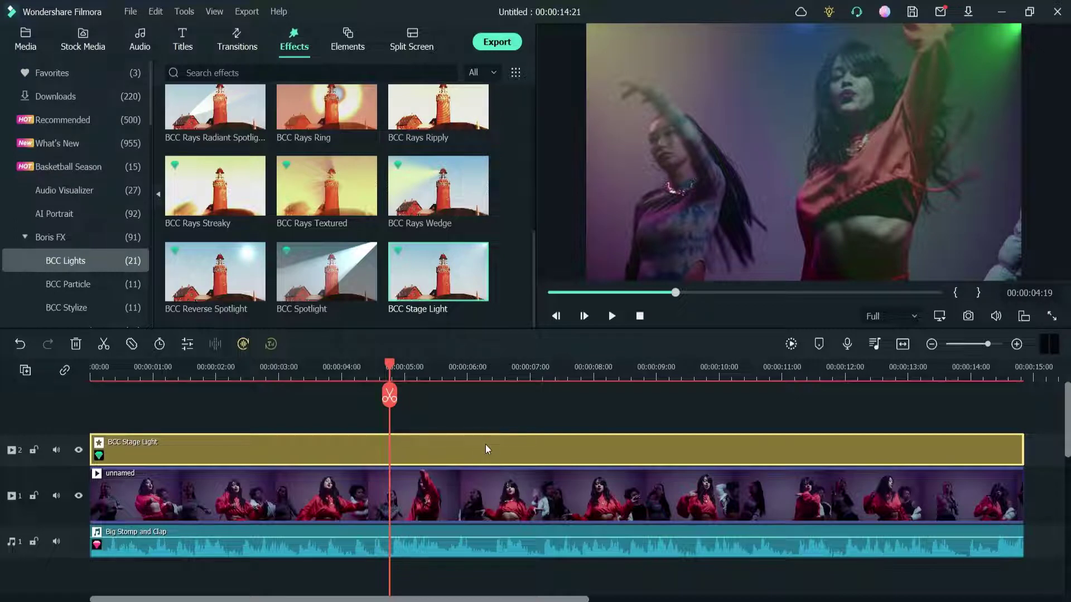
key("Delete")
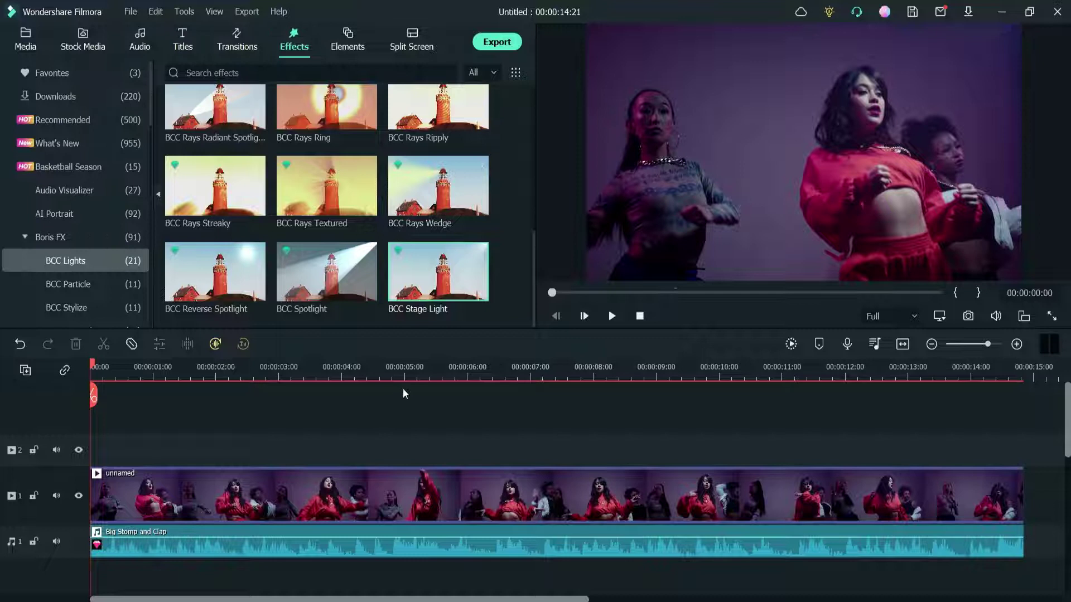
Place BCC Stage Light on track 2 at 0:00, stretch it to the clip end, and open it.
left_click_drag(436, 279, 145, 444)
left_click_drag(402, 449, 1018, 442)
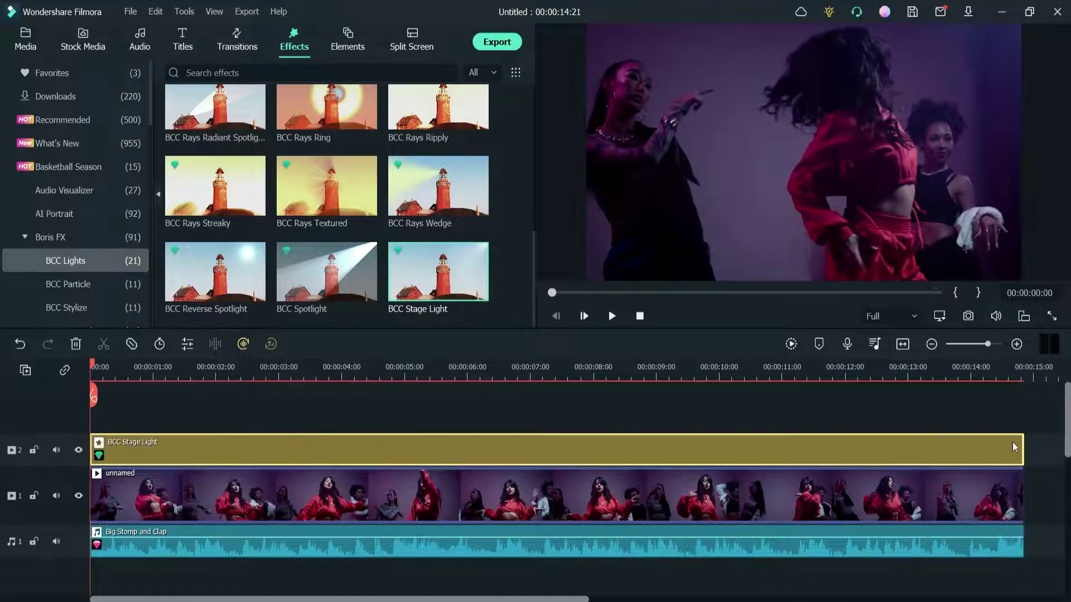
double_click(406, 457)
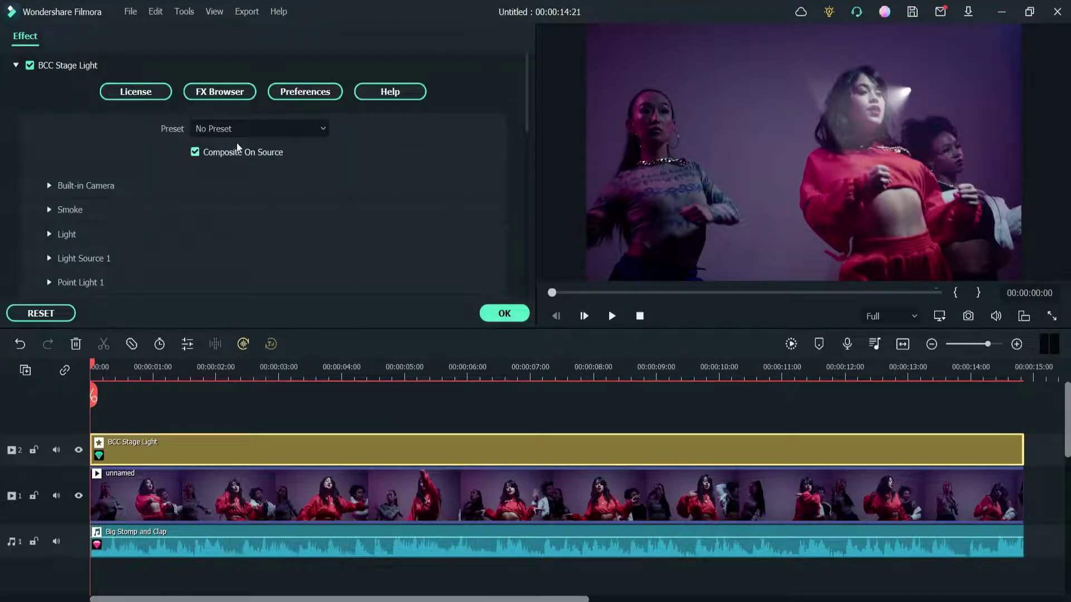
Try the BuiltinTripleSpotBlueSmoke preset, then settle on BuiltinTripleSpotThinWhiteSmoke.bsp.
left_click(222, 129)
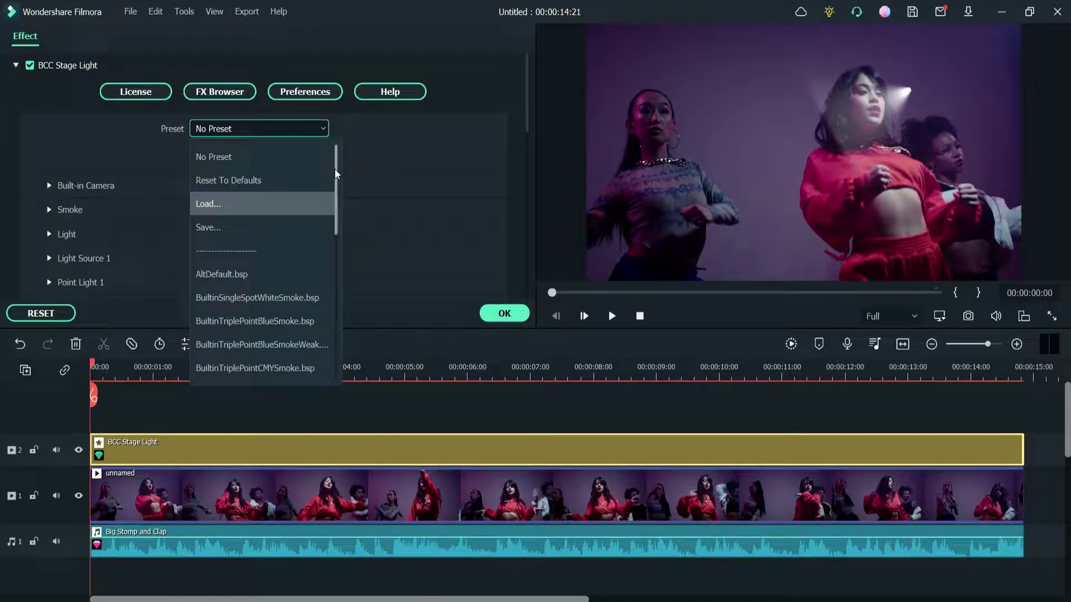
scroll(334, 170, "down", 5)
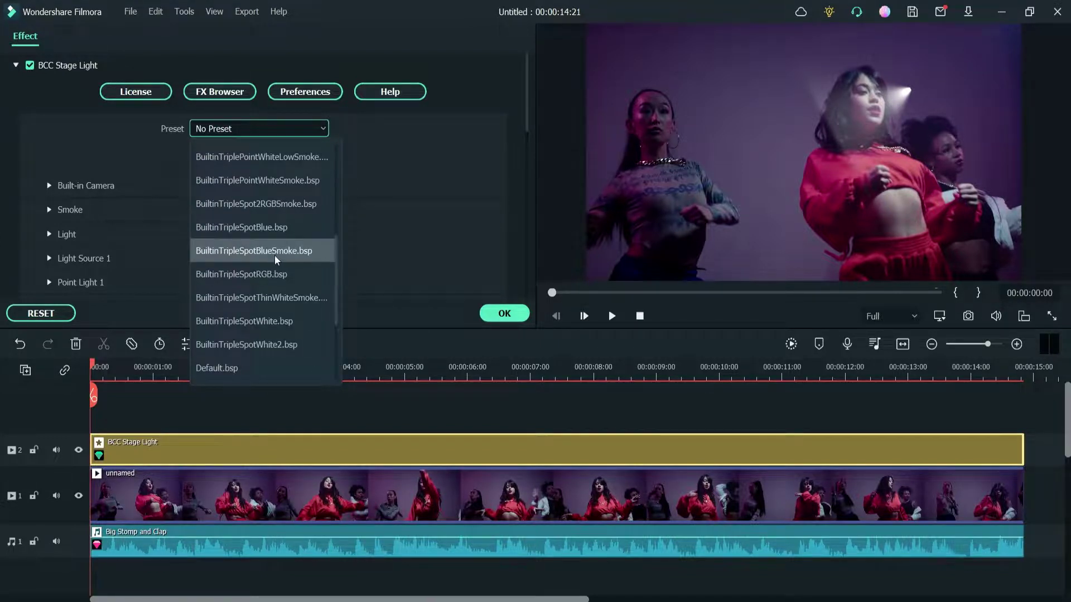
left_click(276, 256)
left_click(288, 134)
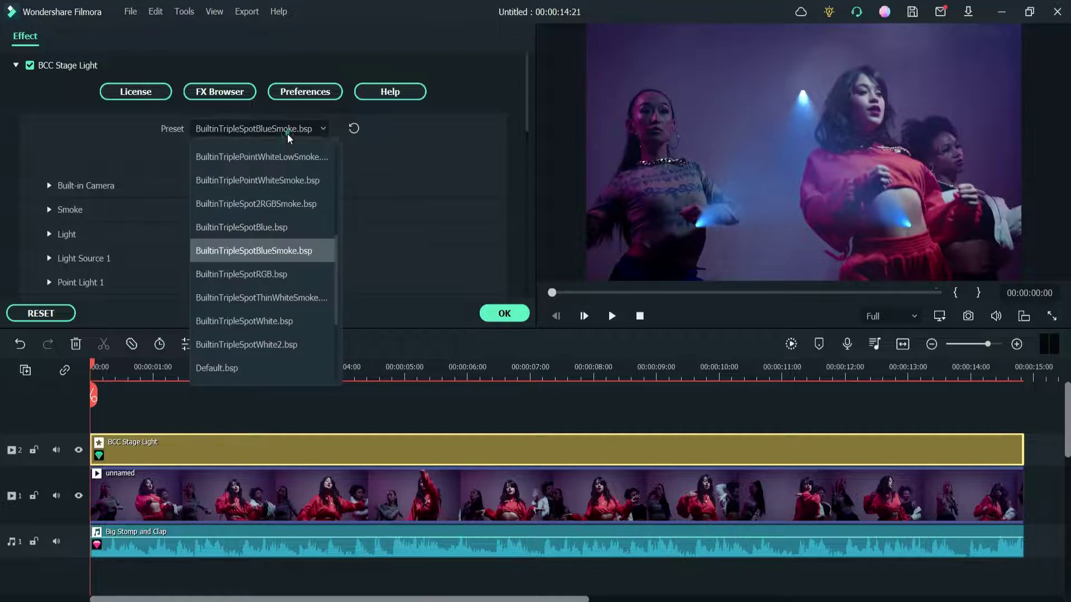
left_click(282, 297)
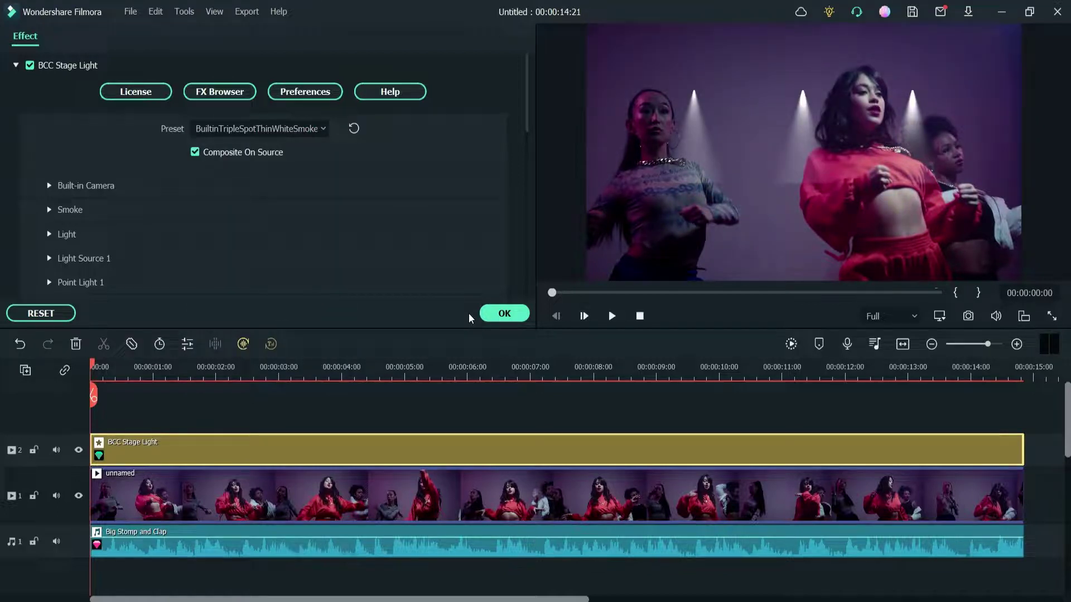
Browse the Stage Light preset thumbnails in FX Browser and apply BuiltinTripleSpotBlueSmoke.
left_click(226, 94)
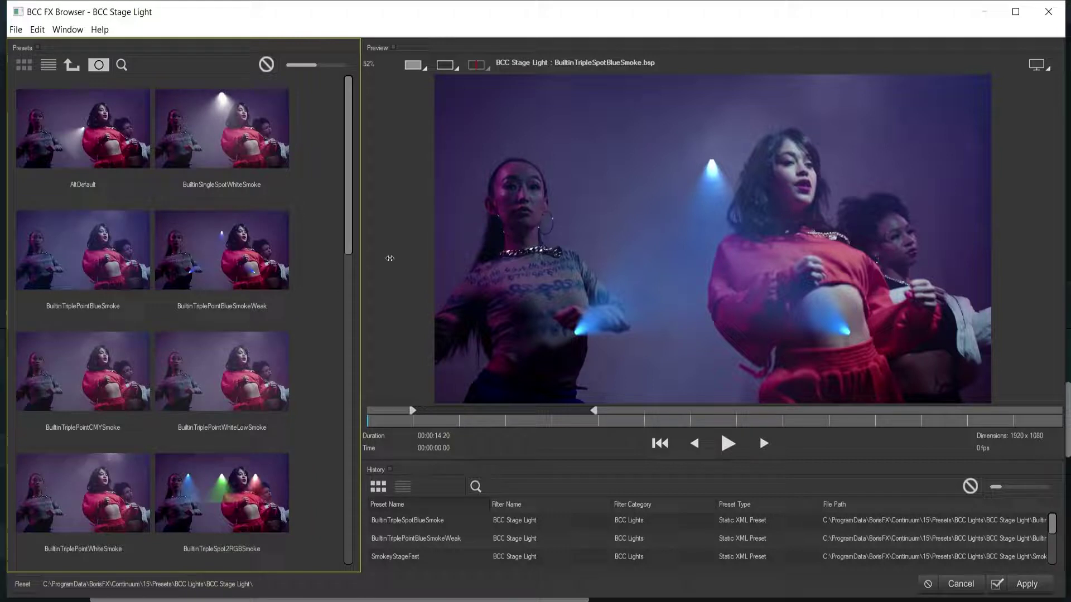
left_click_drag(349, 231, 350, 272)
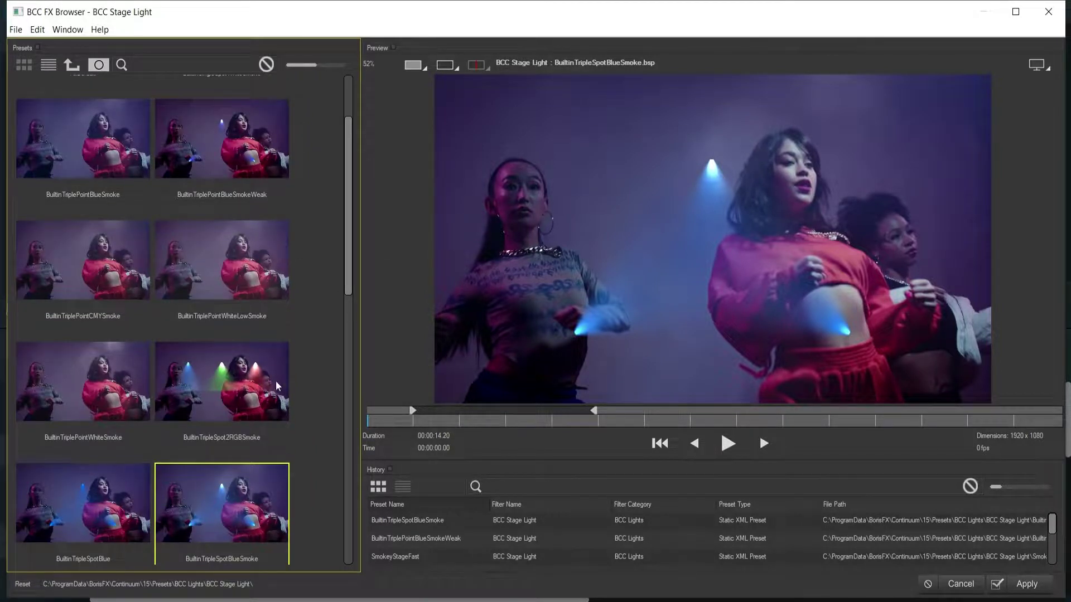
left_click_drag(349, 273, 342, 329)
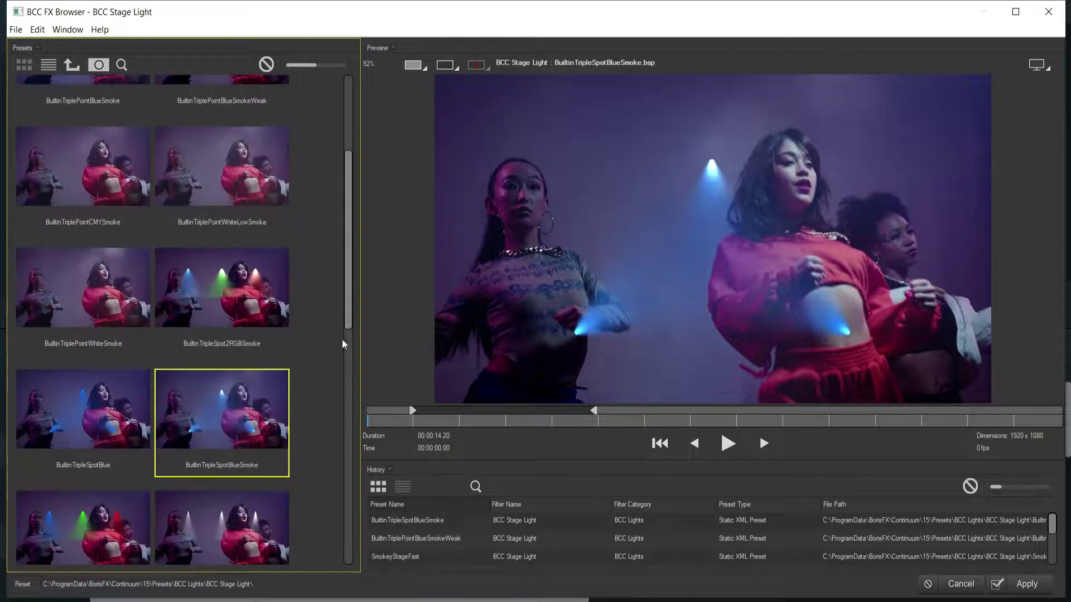
left_click_drag(347, 275, 346, 465)
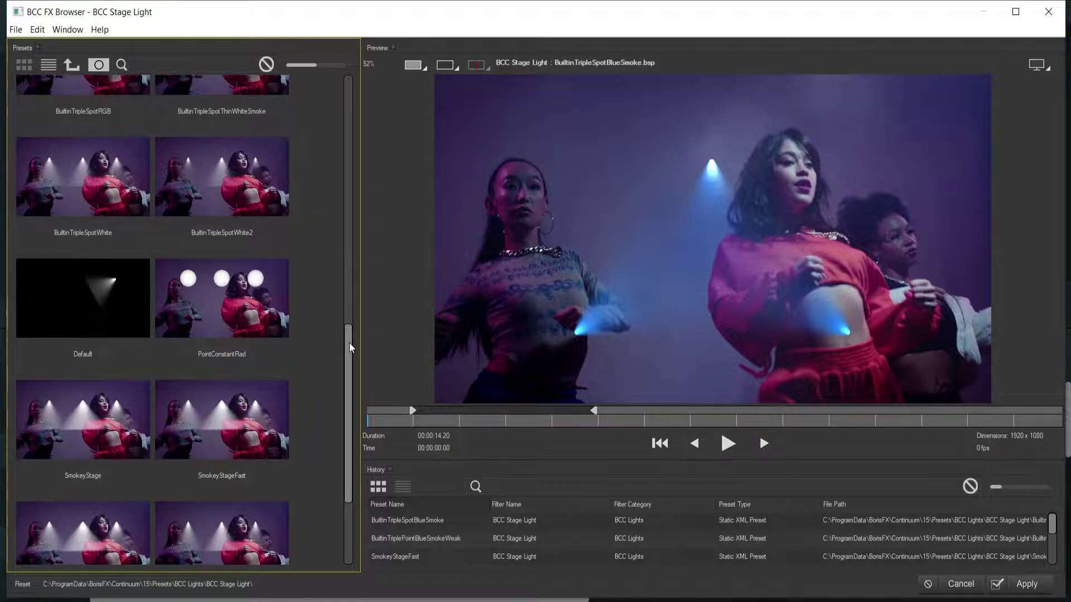
scroll(349, 339, "up", 3)
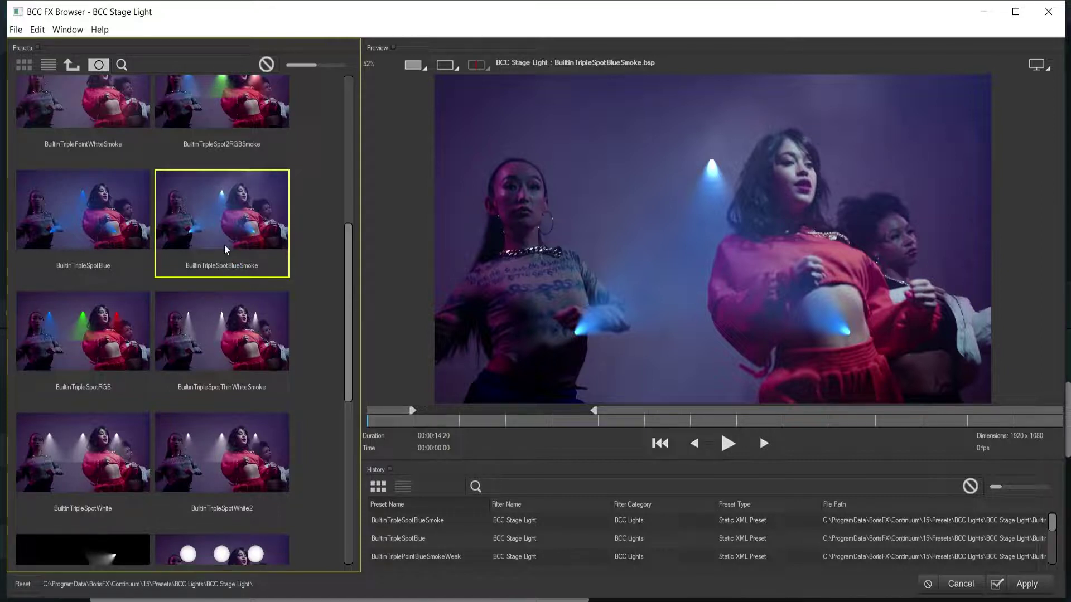
left_click(1028, 587)
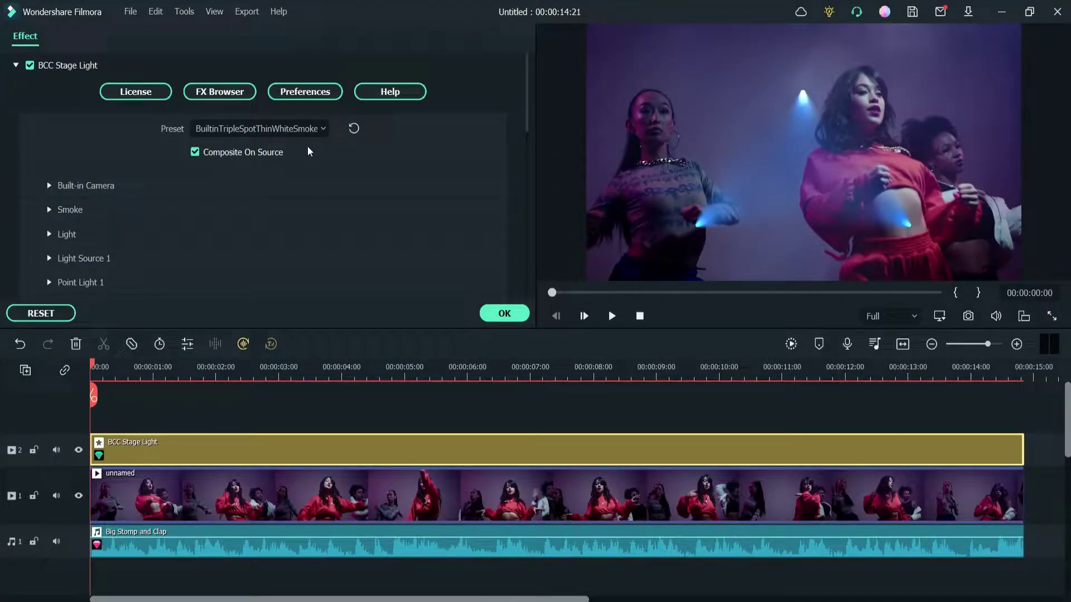
Set the Stage Light built-in camera Zoom to 4.11 and Position Z to -1.87.
left_click(50, 185)
left_click_drag(526, 89, 528, 112)
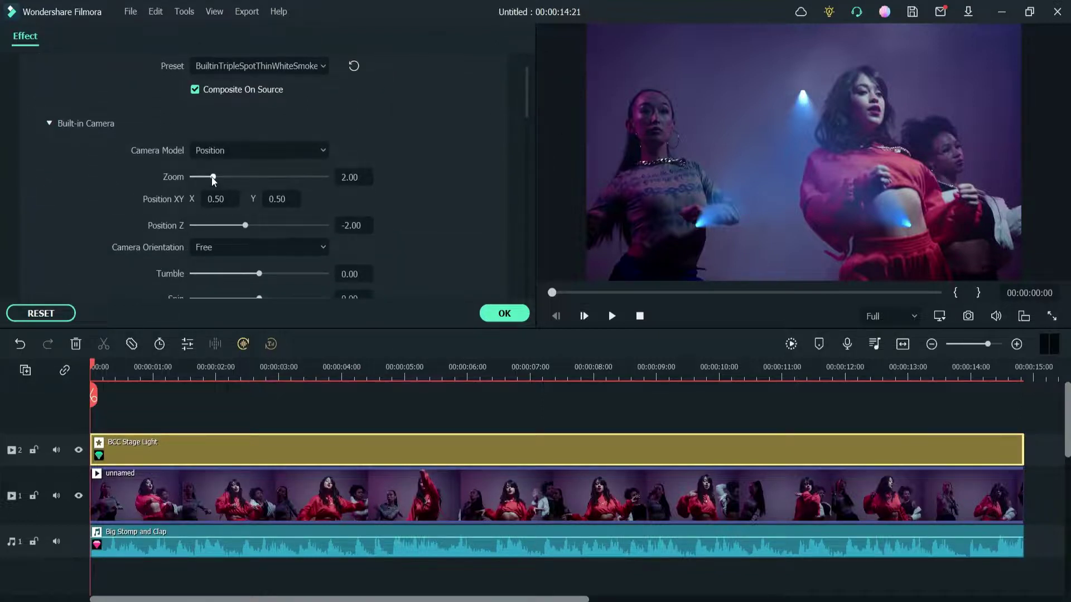
left_click_drag(214, 177, 244, 190)
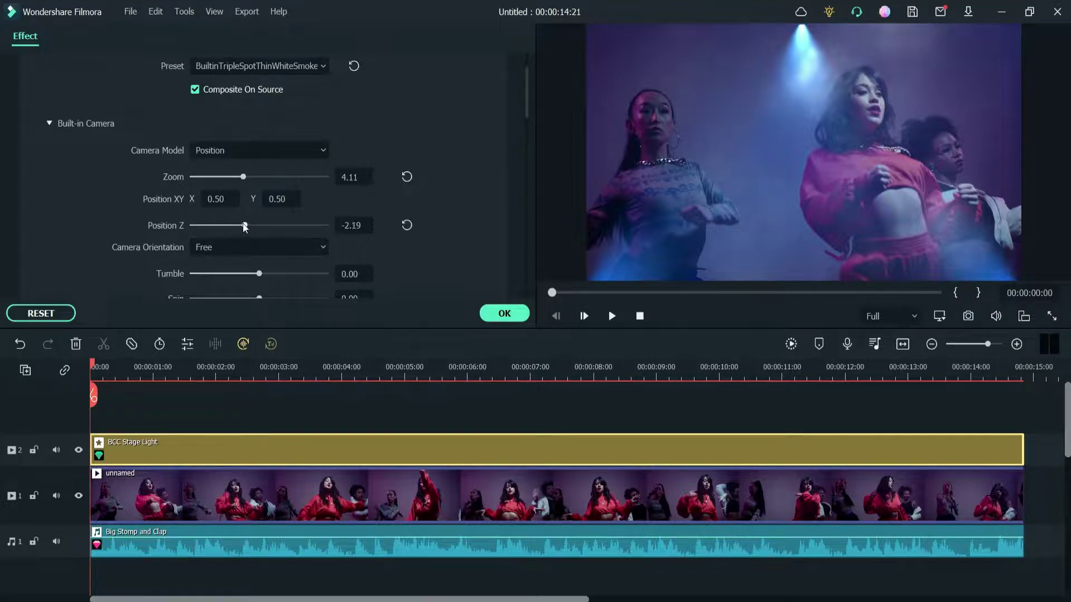
left_click_drag(244, 225, 247, 226)
Try a strong camera Tumble rotation, then reset Tumble to 0.00 and collapse the camera settings.
scroll(282, 167, "down", 3)
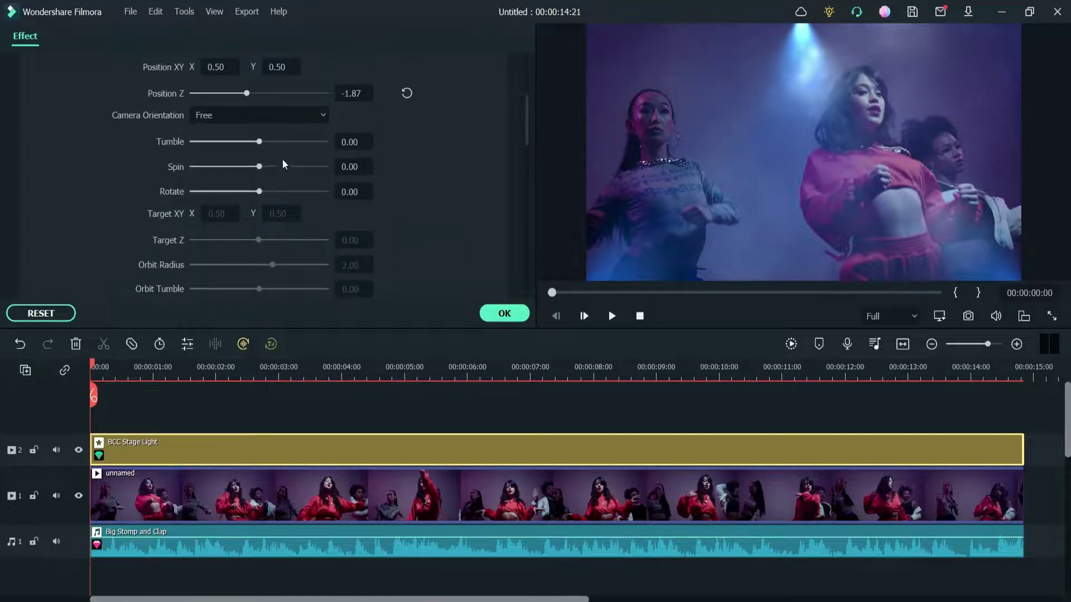
left_click_drag(265, 144, 262, 242)
left_click(407, 141)
scroll(85, 130, "up", 3)
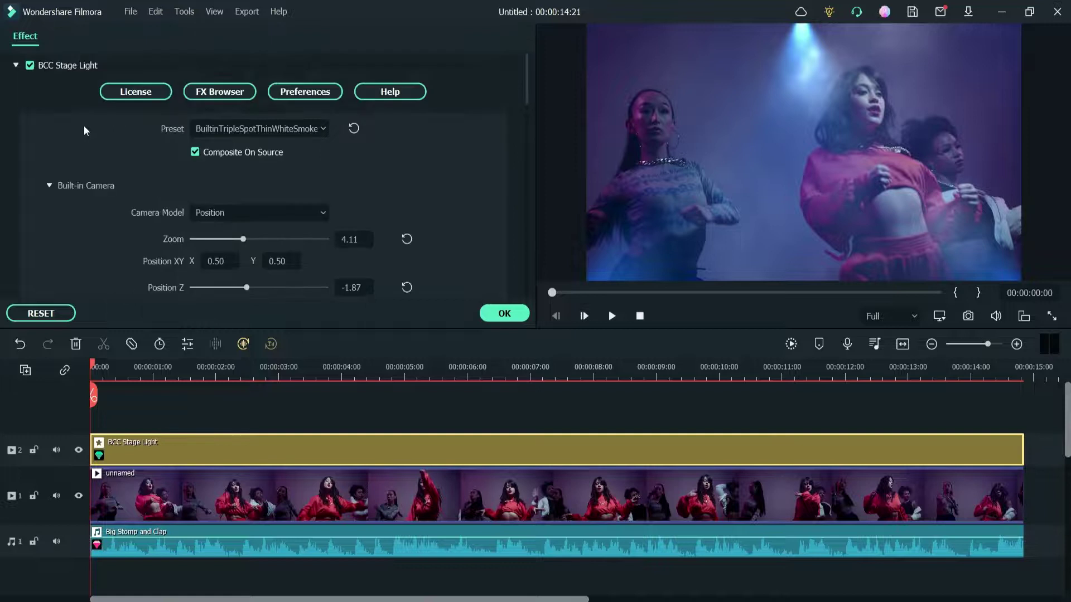
left_click(58, 189)
Fine-tune the Stage Light smoke density.
left_click(49, 209)
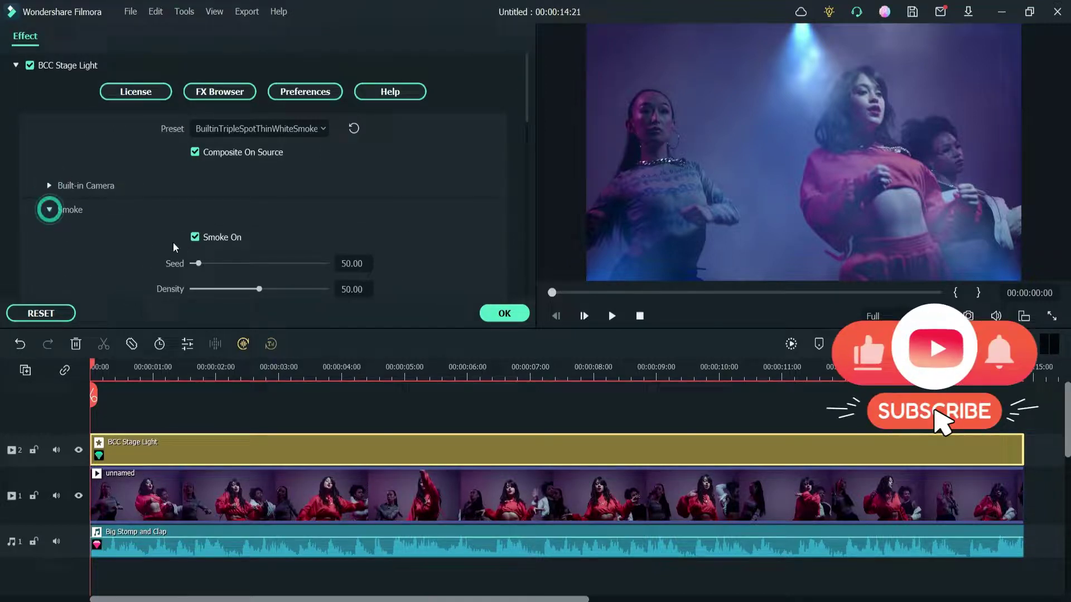
left_click(197, 237)
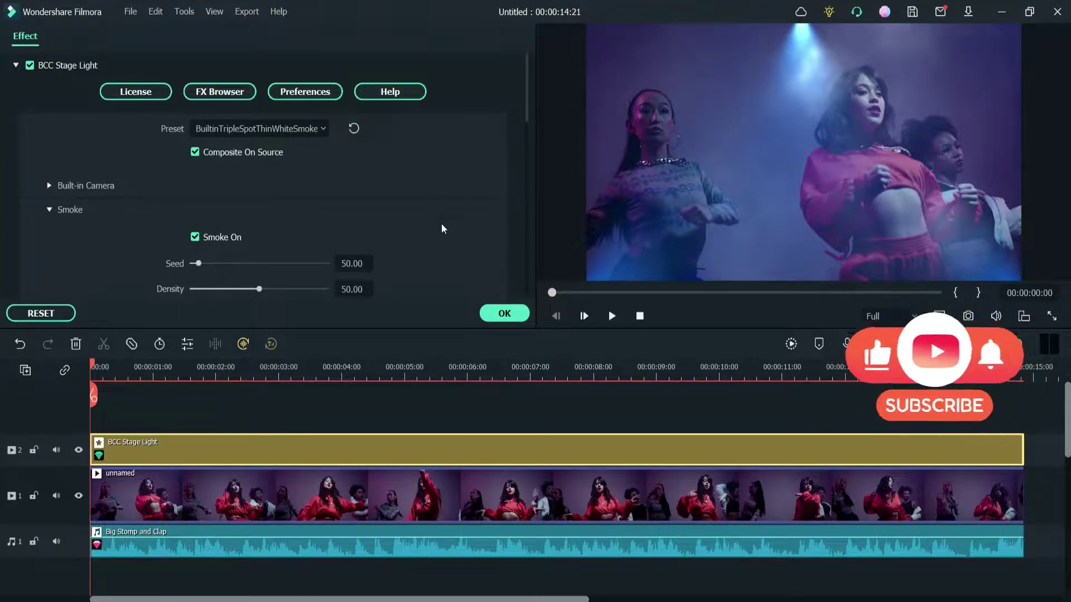
left_click_drag(526, 84, 526, 112)
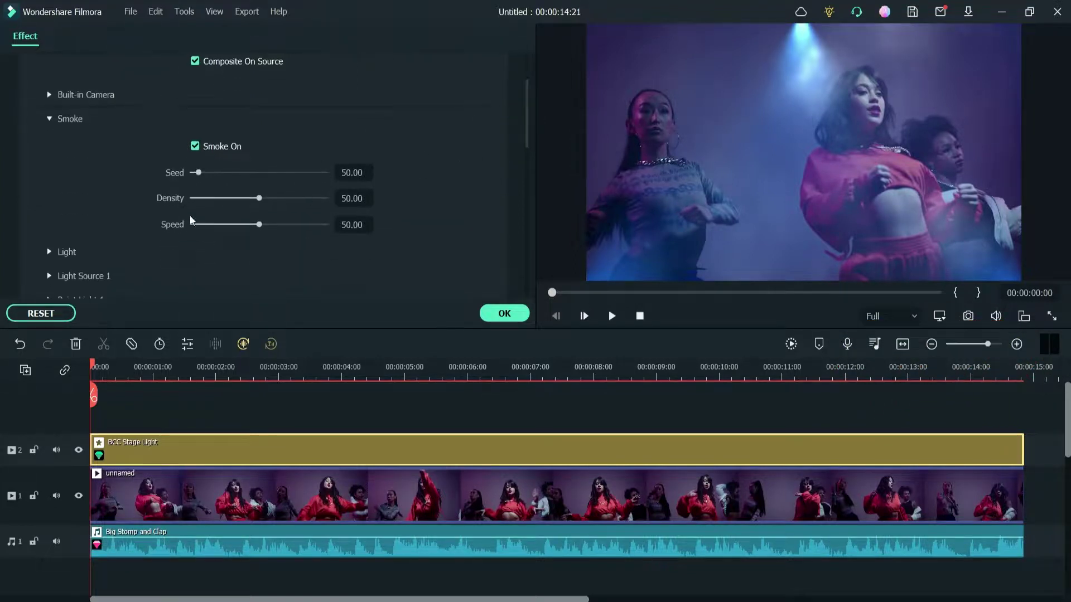
mouse_move(259, 199)
left_mouse_down()
mouse_move(274, 202)
mouse_move(256, 203)
left_mouse_up()
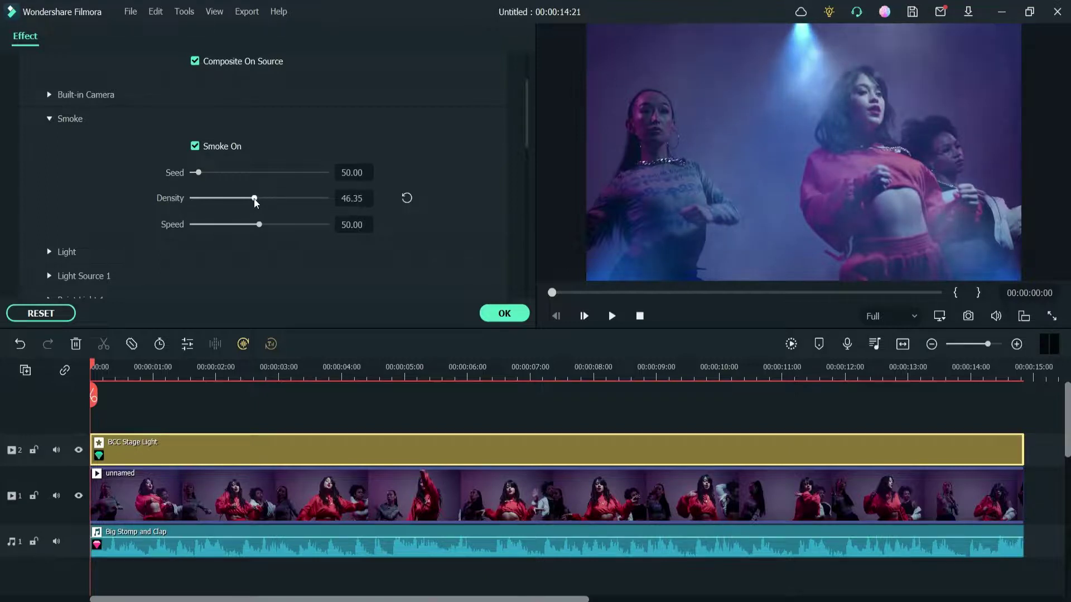
left_click(50, 118)
Toggle Light Source 2 and 3 off and back on, then show Light Source 1 settings.
left_click(50, 143)
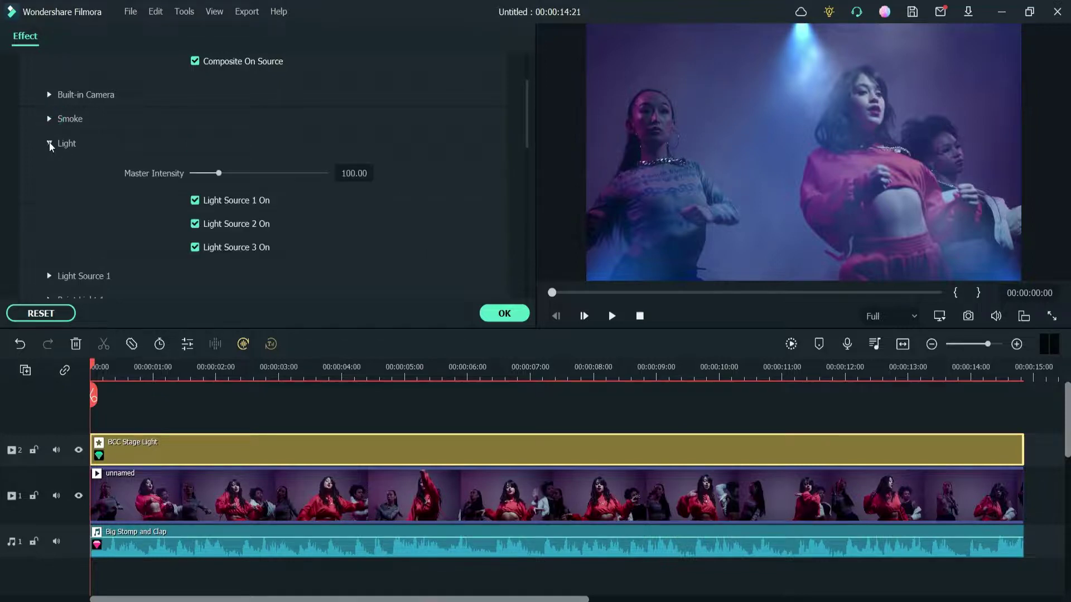
left_click(197, 227)
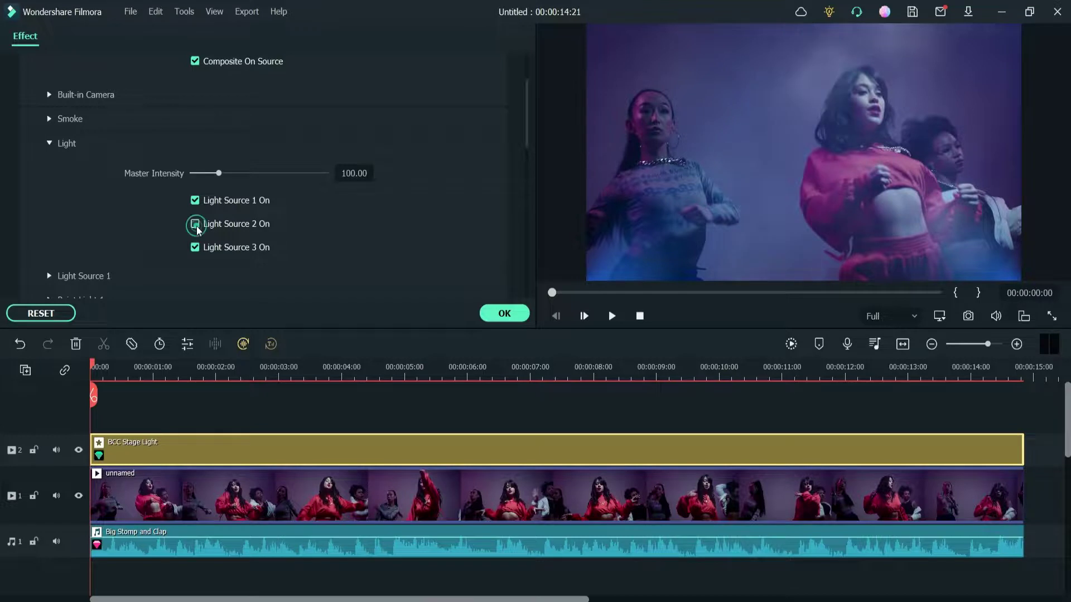
left_click(197, 227)
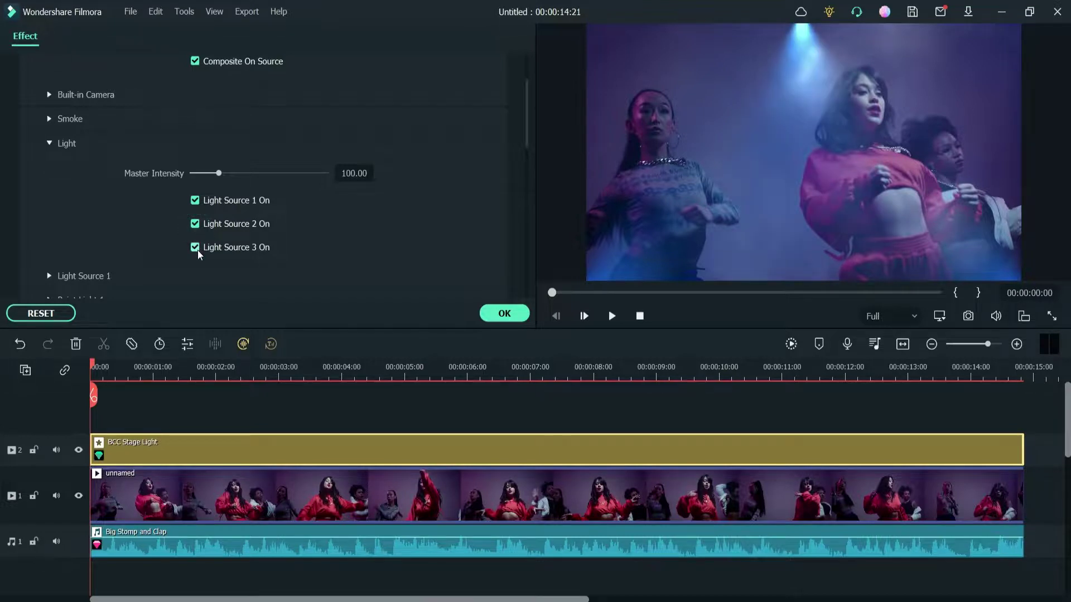
left_click(196, 248)
left_click(197, 251)
left_click(51, 145)
left_click(49, 167)
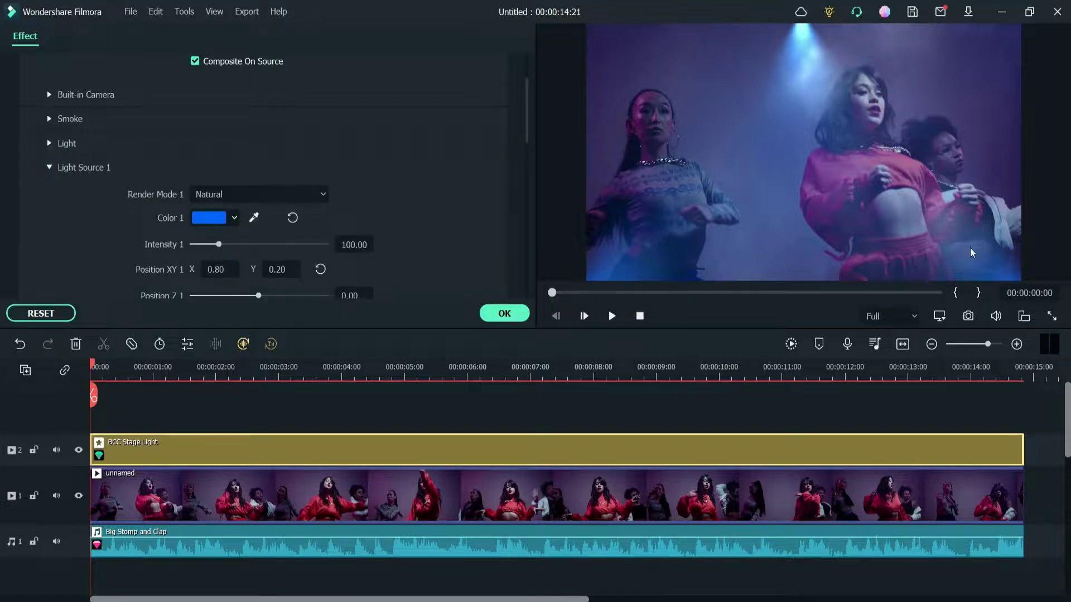
Make Light Source 1 yellow-green with Intensity 127.60.
left_click(214, 222)
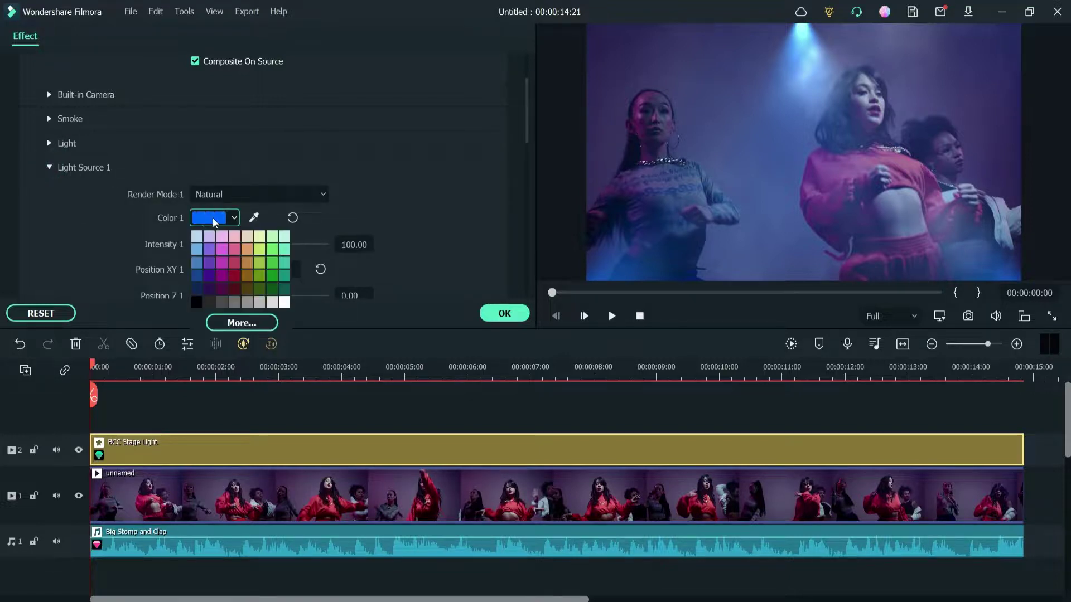
left_click(260, 252)
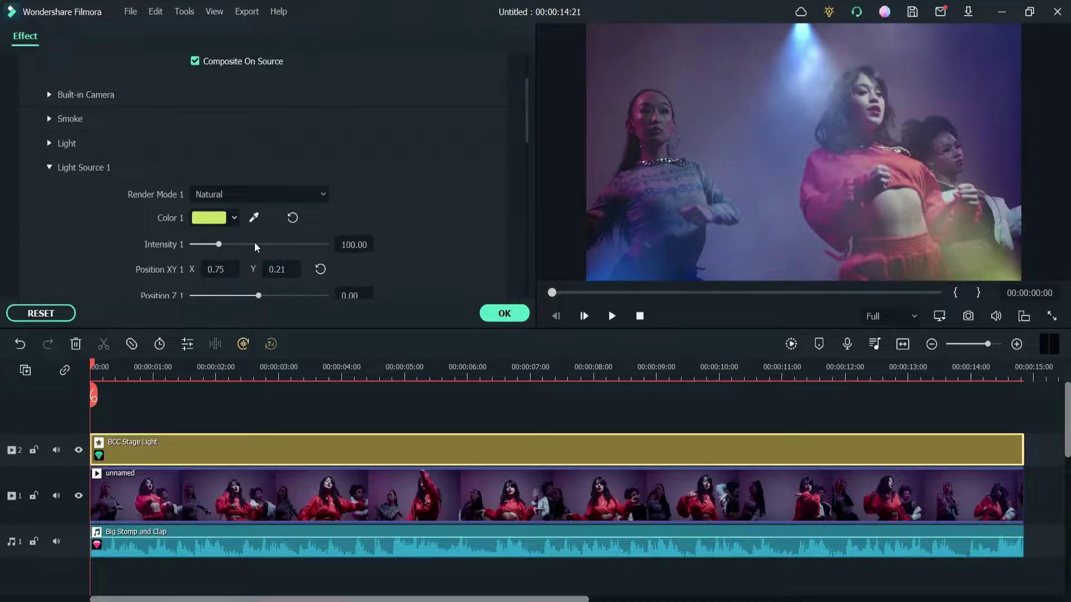
left_click_drag(223, 249, 228, 249)
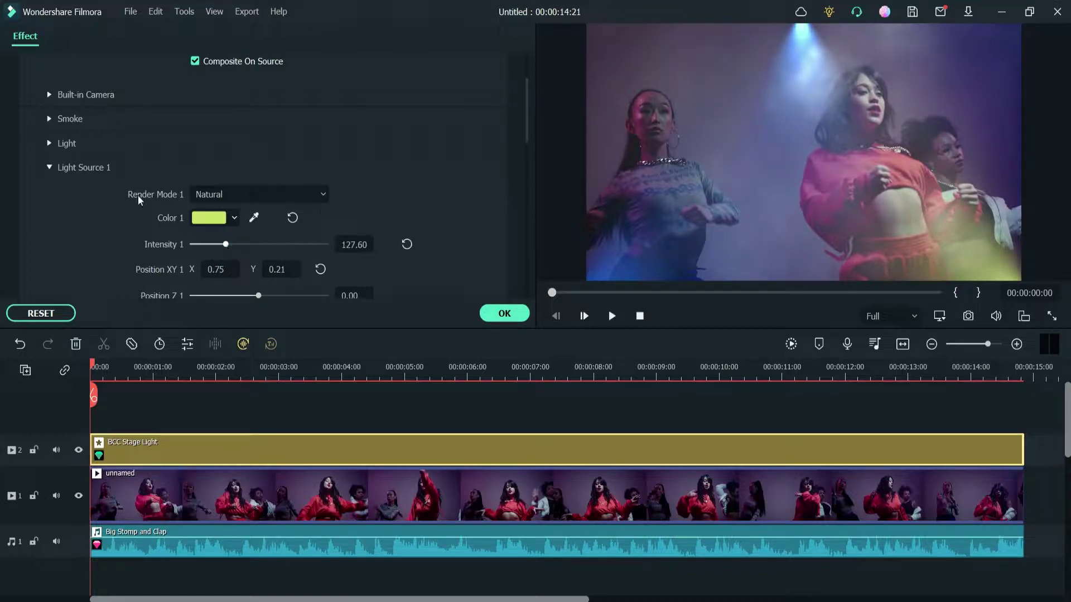
Lower Spot Light 1's Interest Z to -0.42.
left_click(50, 168)
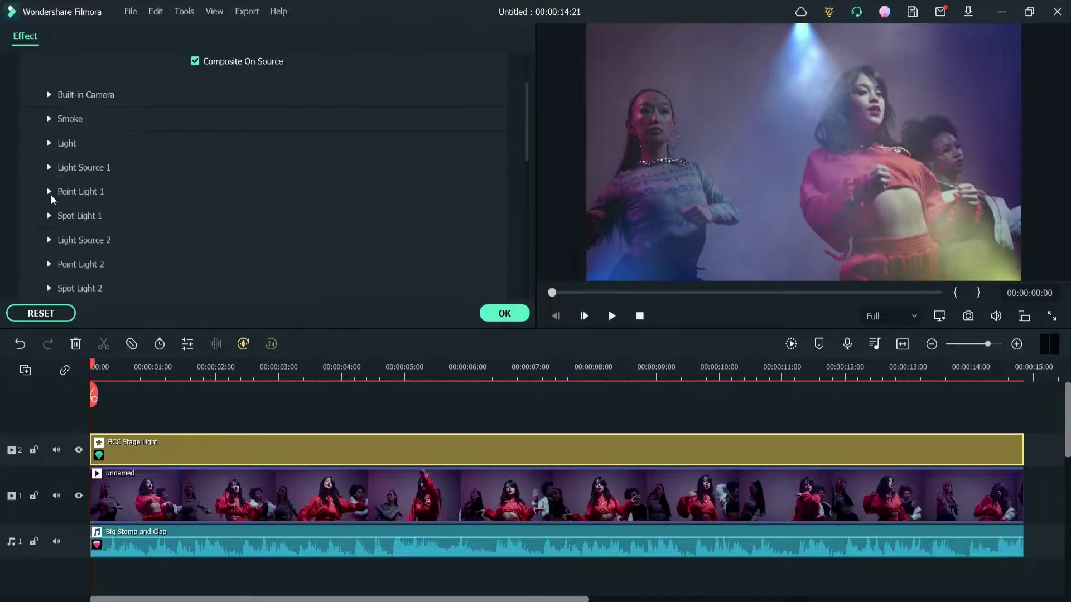
left_click(50, 216)
left_click_drag(260, 272, 257, 270)
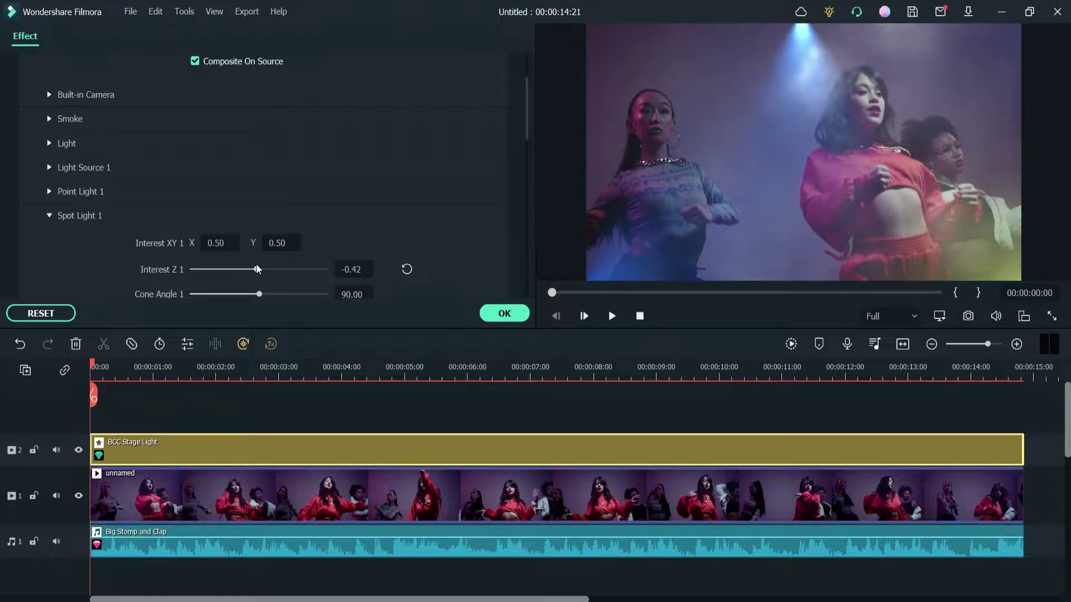
Make Light Source 2 dark red, raise its intensity, and set Position Z to -0.31.
left_click(49, 216)
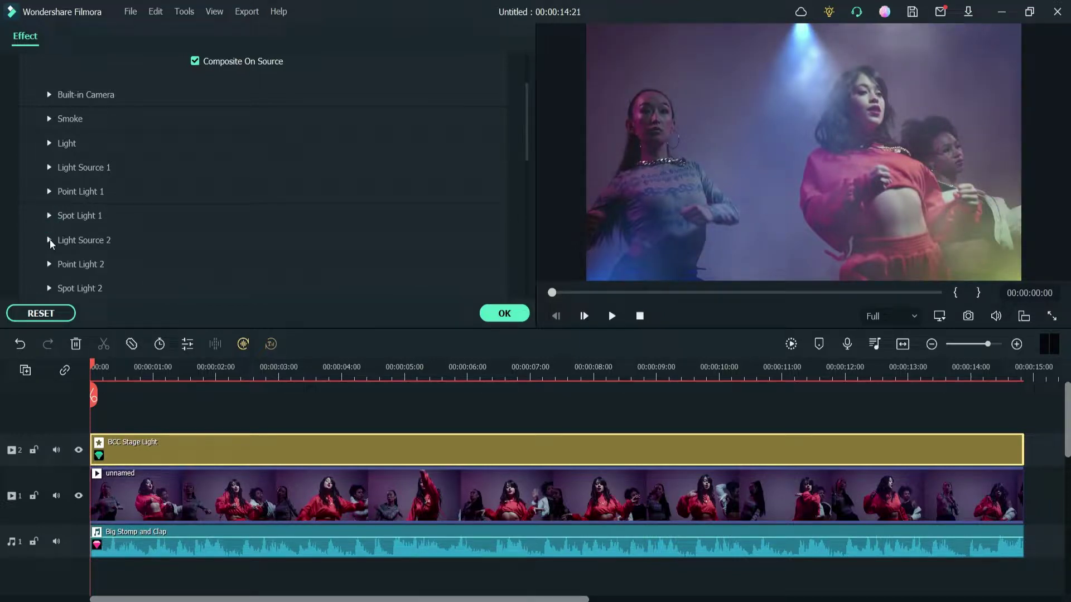
left_click(49, 240)
left_click(202, 299)
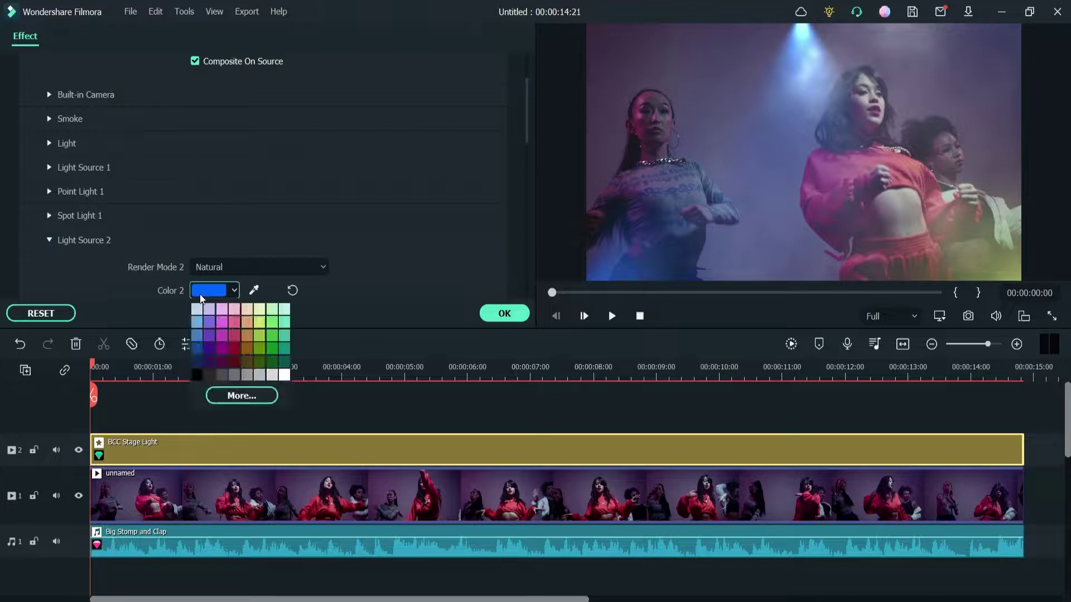
left_click(237, 363)
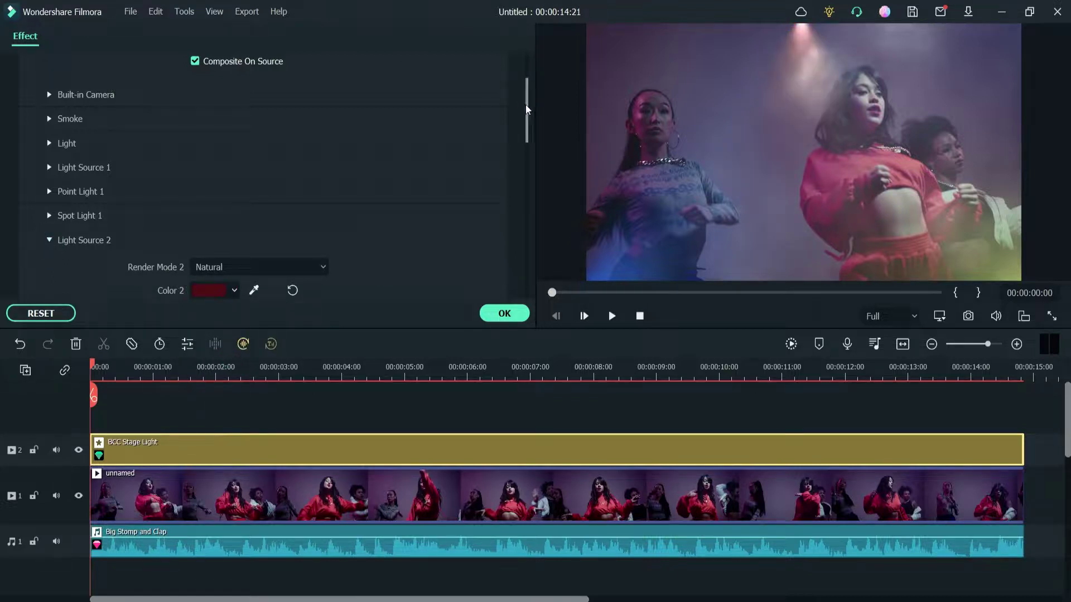
scroll(224, 184, "down", 3)
mouse_move(222, 180)
left_mouse_down()
mouse_move(235, 190)
mouse_move(223, 181)
left_mouse_up()
left_click_drag(259, 232, 258, 232)
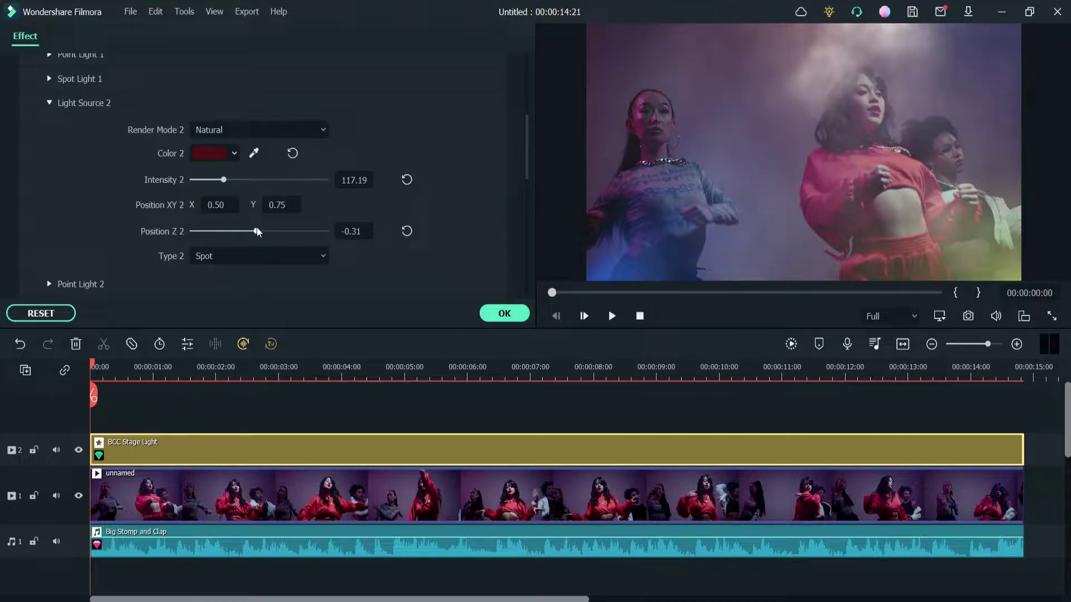
Narrow Spot Light 2's cone angle and adjust its cone feather.
left_click(45, 104)
left_click(49, 151)
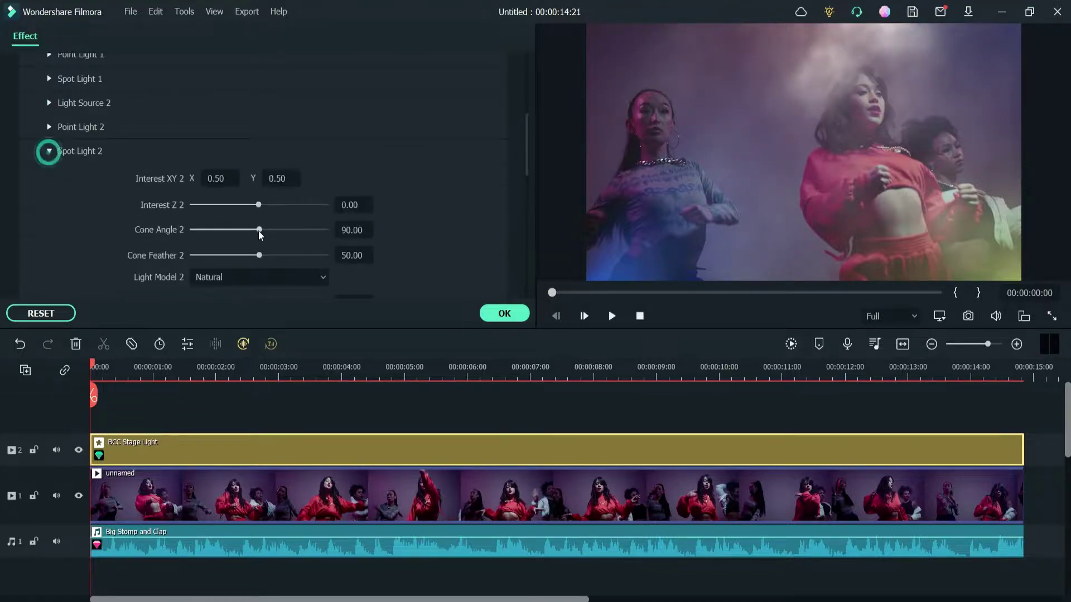
left_click_drag(259, 204, 250, 230)
left_click(262, 257)
left_click(49, 151)
Review Light Source 3 and Spot Light 3 settings, keeping Light Source 3 blue.
left_click(49, 176)
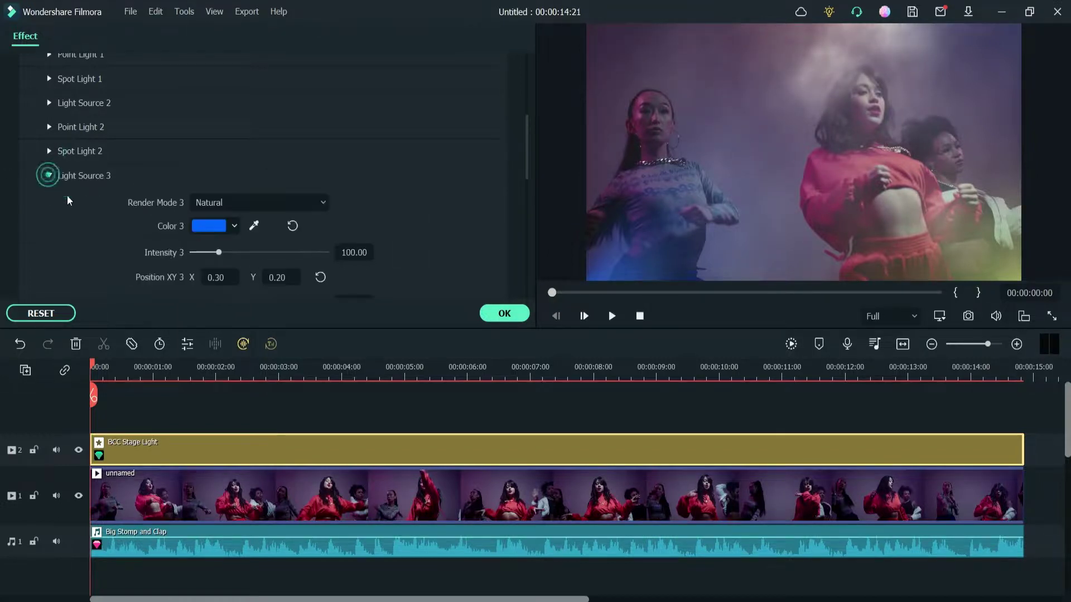
left_click(210, 230)
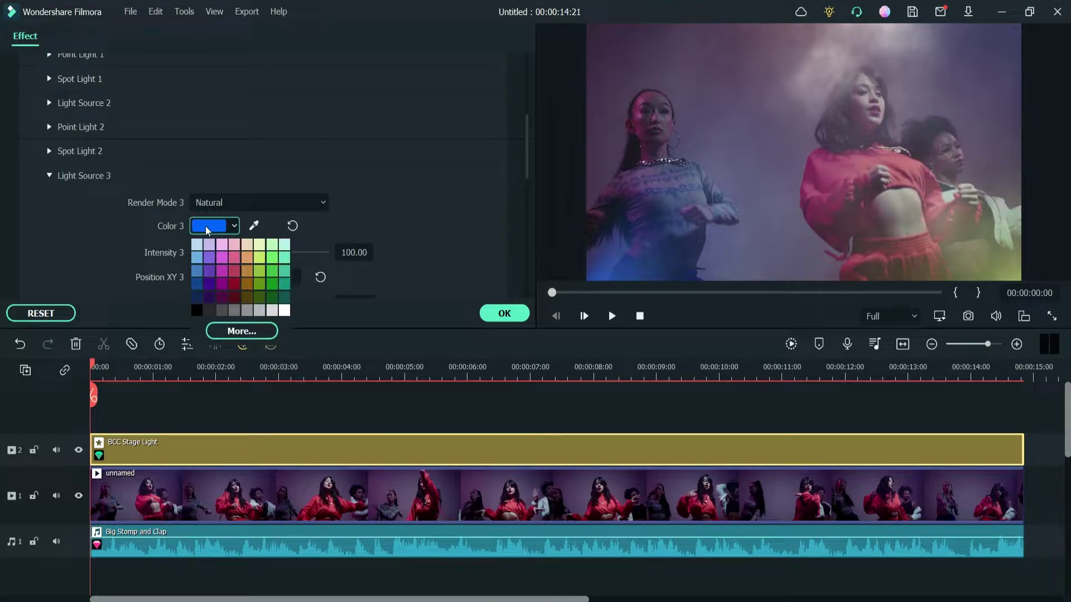
left_click(422, 219)
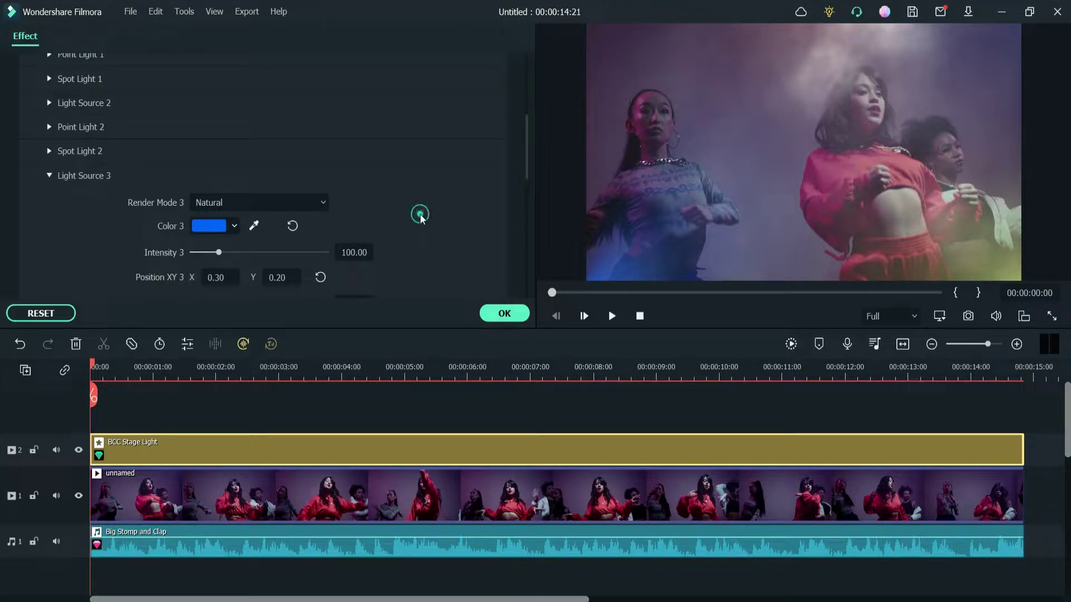
left_click(219, 252)
left_click(49, 175)
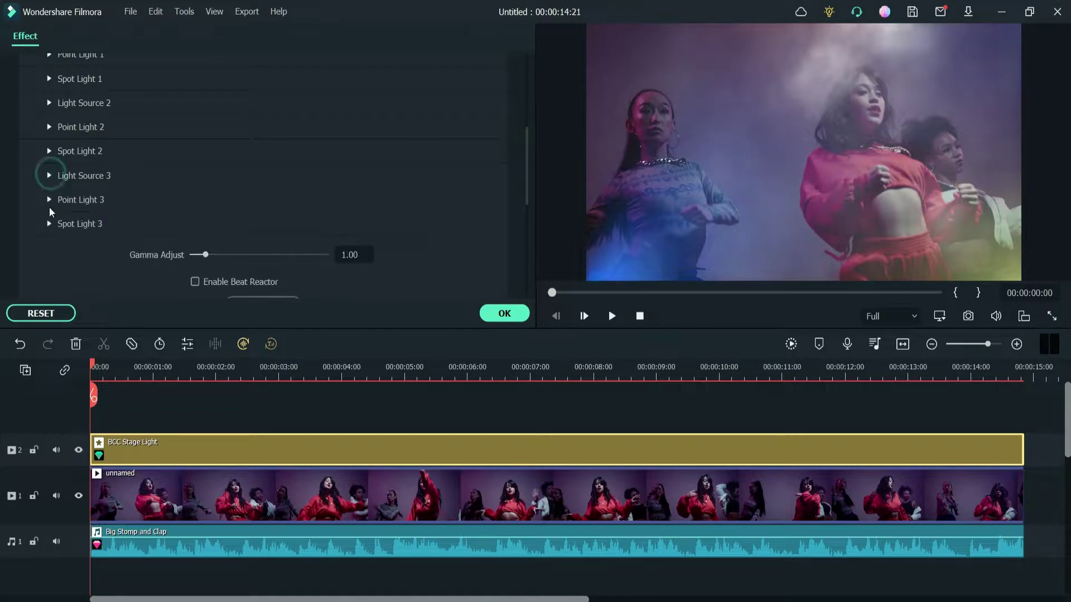
left_click(50, 224)
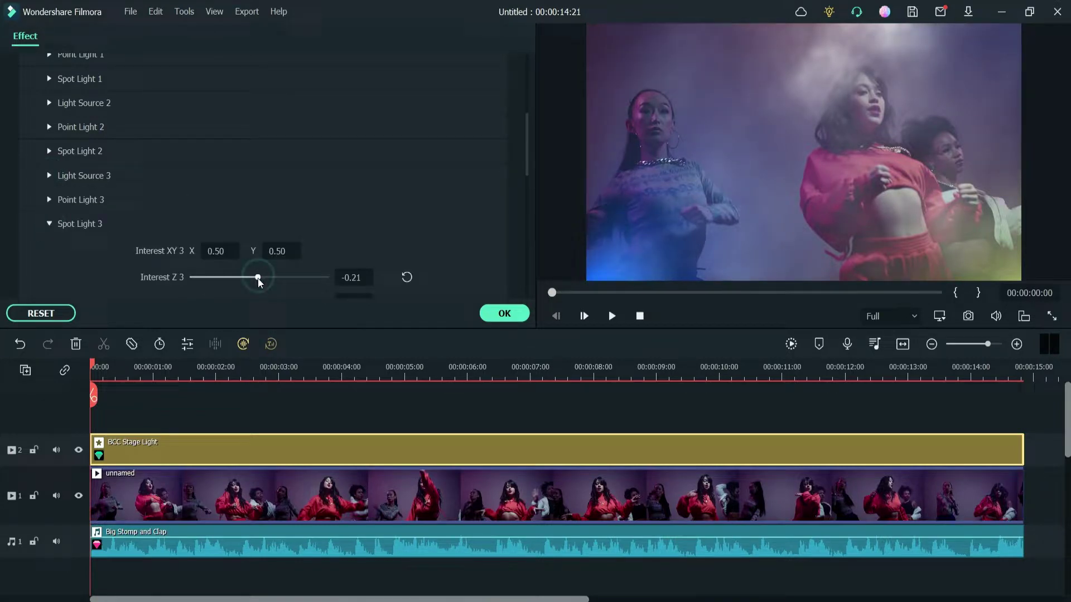
left_click(49, 224)
Raise the effect's Gamma Adjust from 1.00 to 1.25.
left_click(206, 254)
left_click_drag(207, 257, 209, 257)
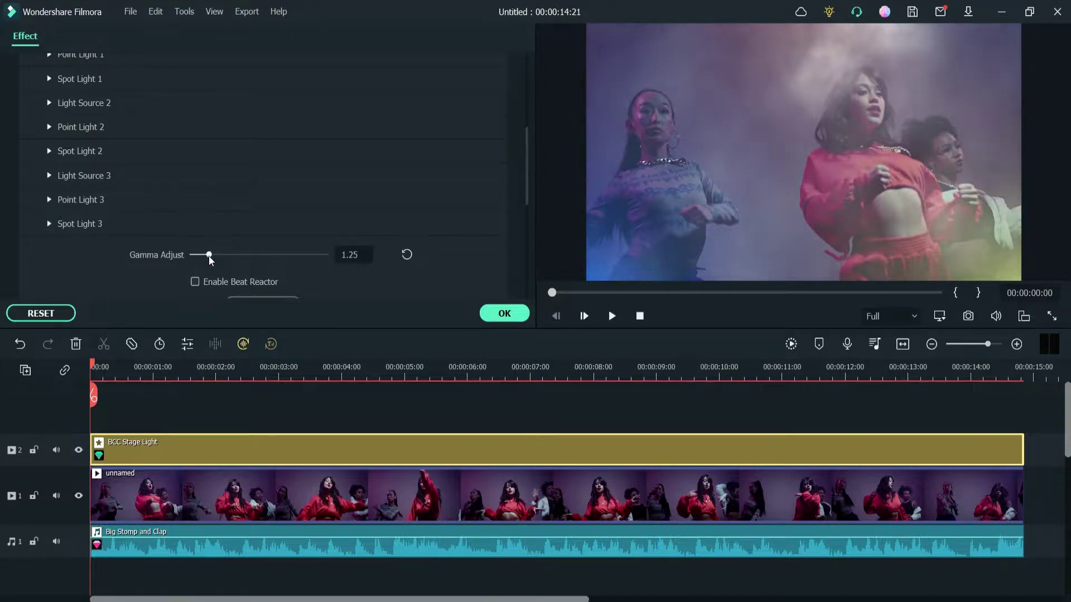
left_click_drag(526, 197, 526, 224)
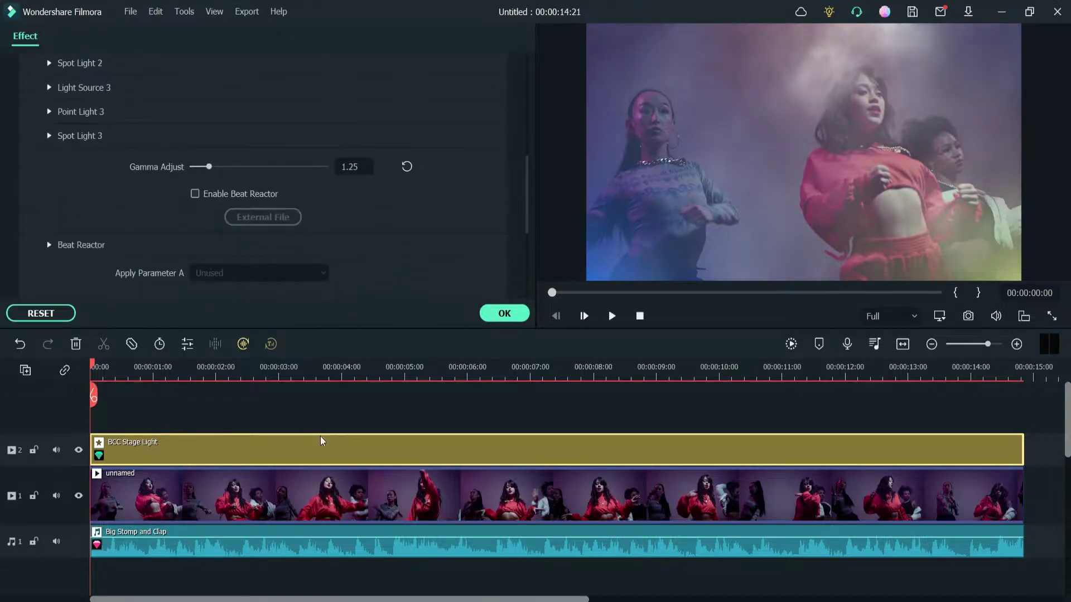
Preview the tuned lighting on the timeline and apply the effect settings.
key("space")
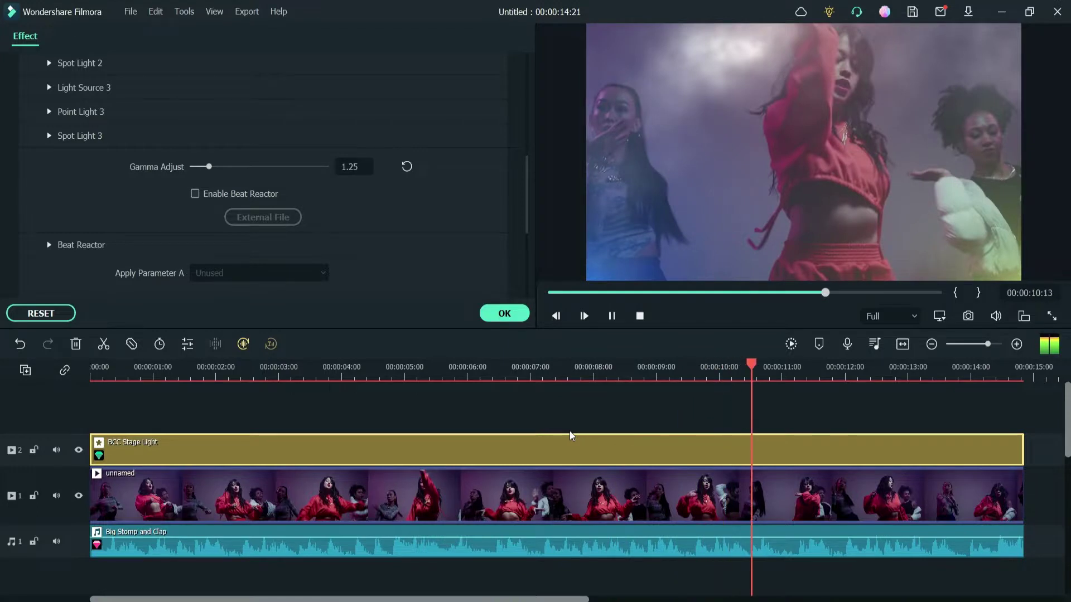
key("space")
left_click(504, 313)
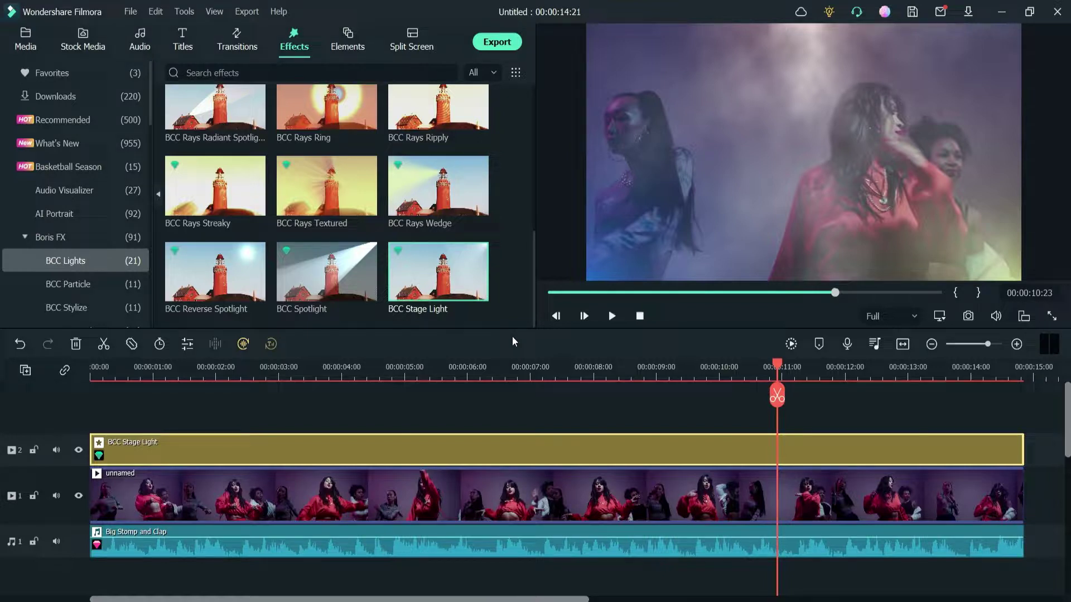
Export the project as stage-light-2.mp4.
key("ctrl+e")
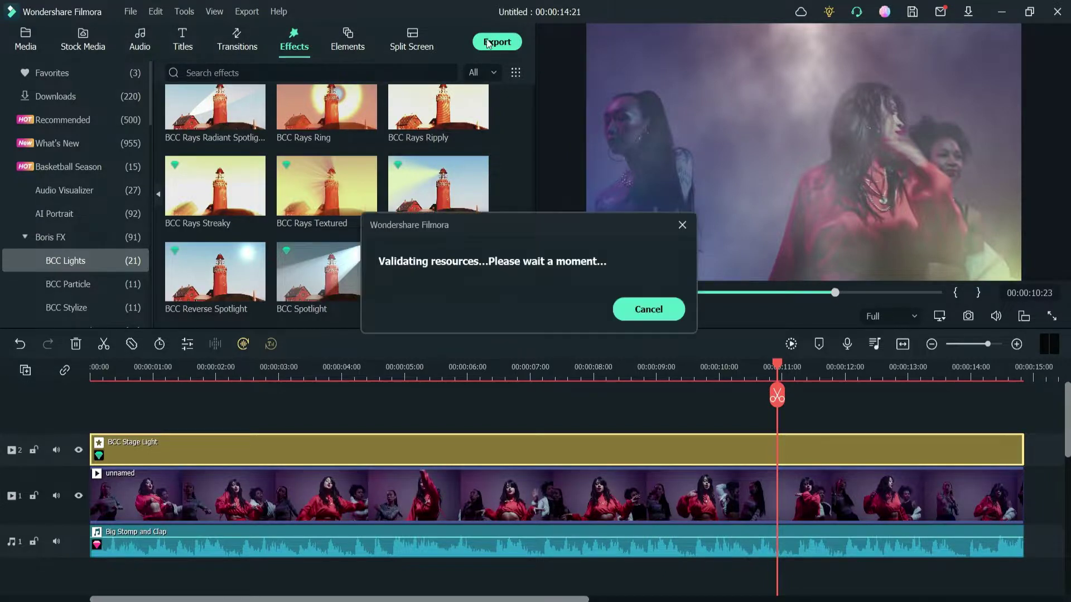
left_click(774, 486)
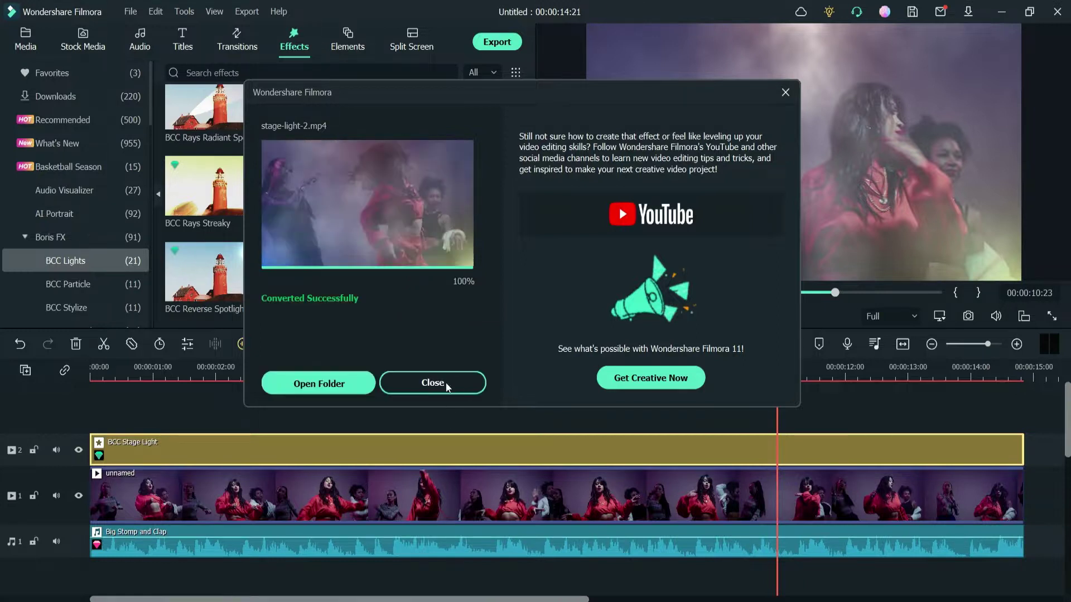
left_click(434, 385)
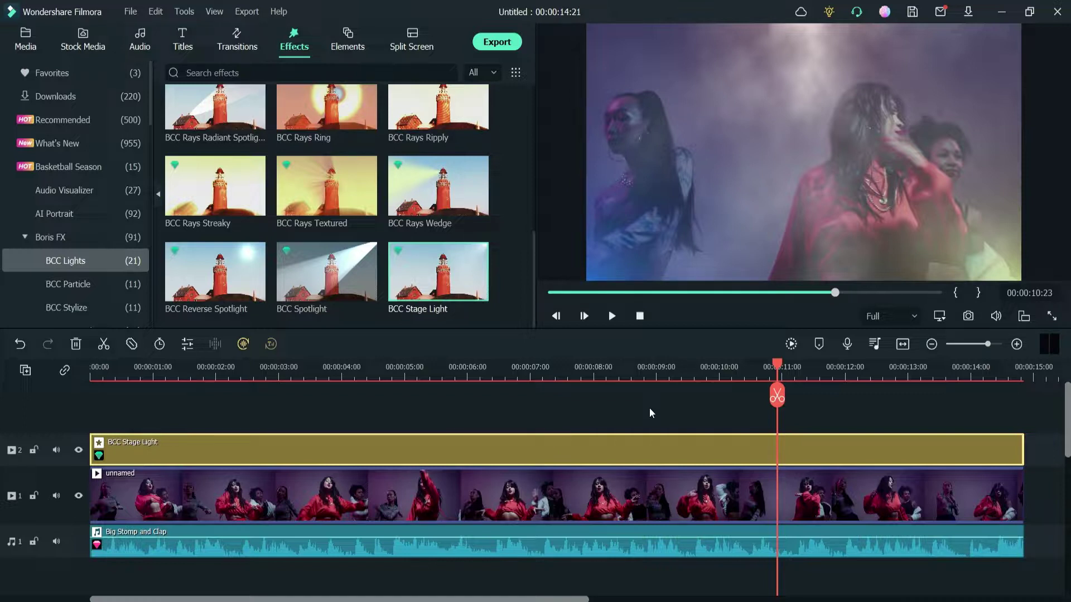
Play Stage-light-1 in Windows Media Player, pause it, then advance to stage-light-2.
key("alt+Tab")
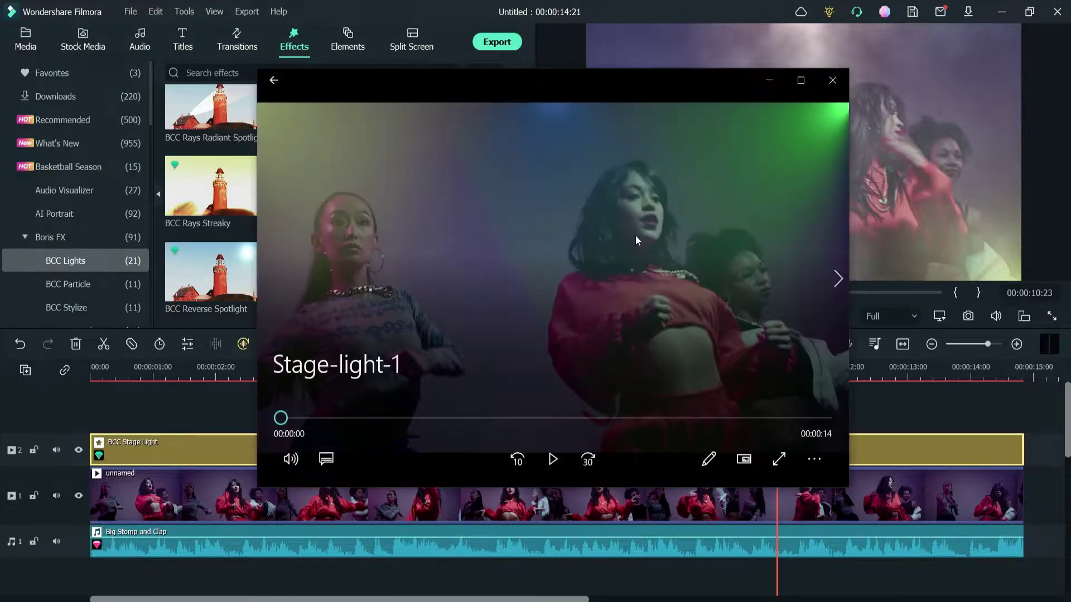
left_click(558, 465)
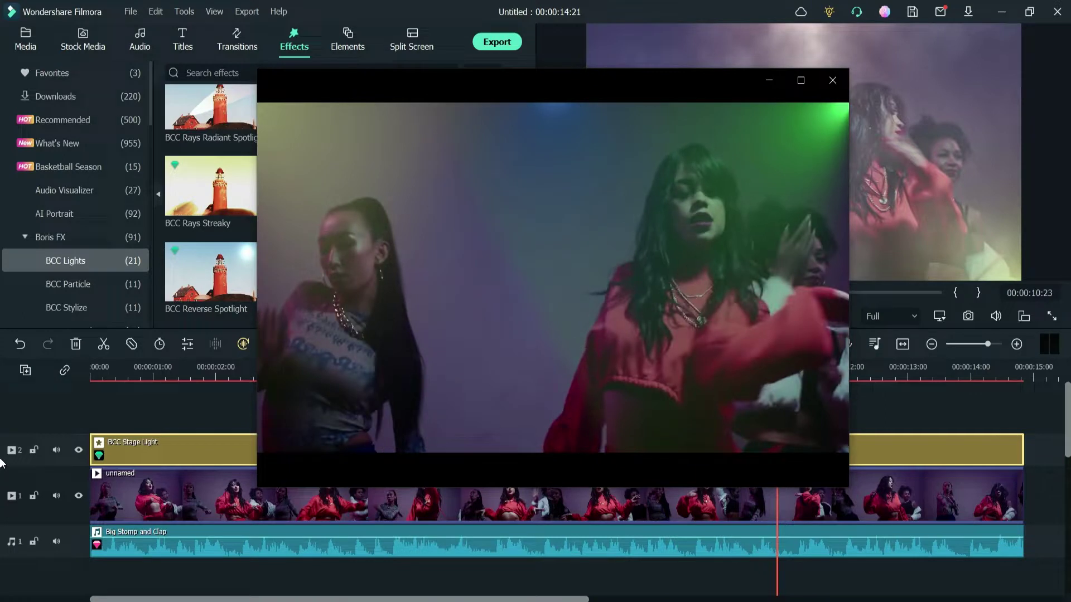
left_click(663, 279)
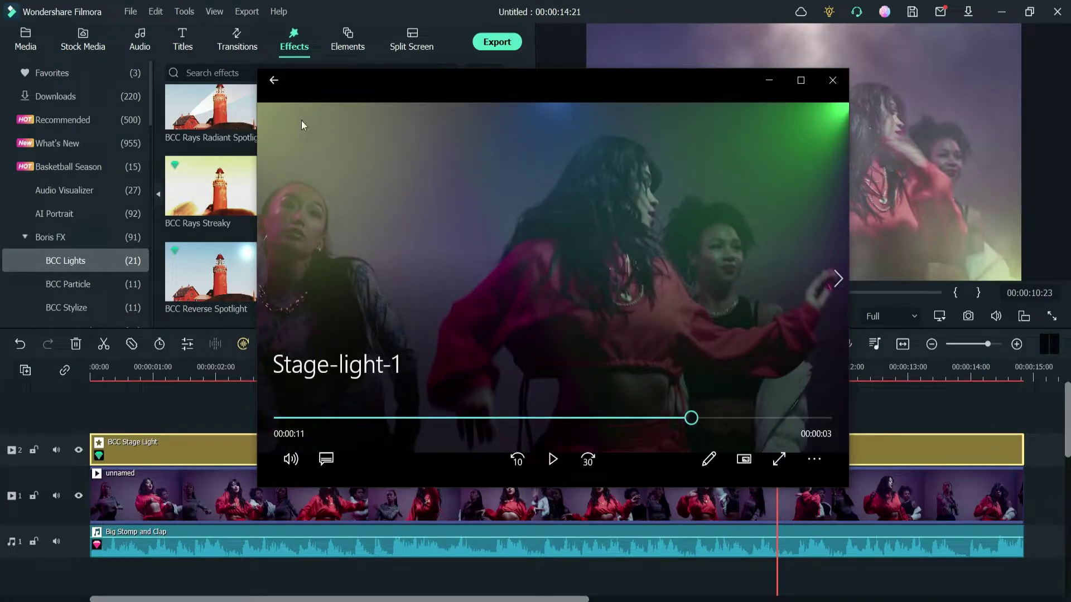
left_click(835, 294)
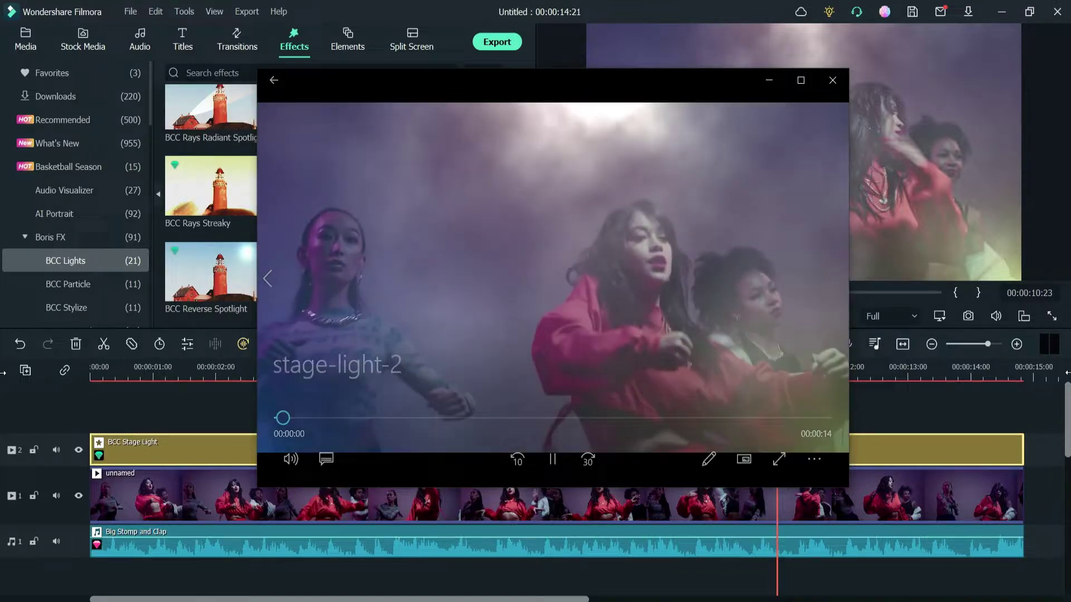